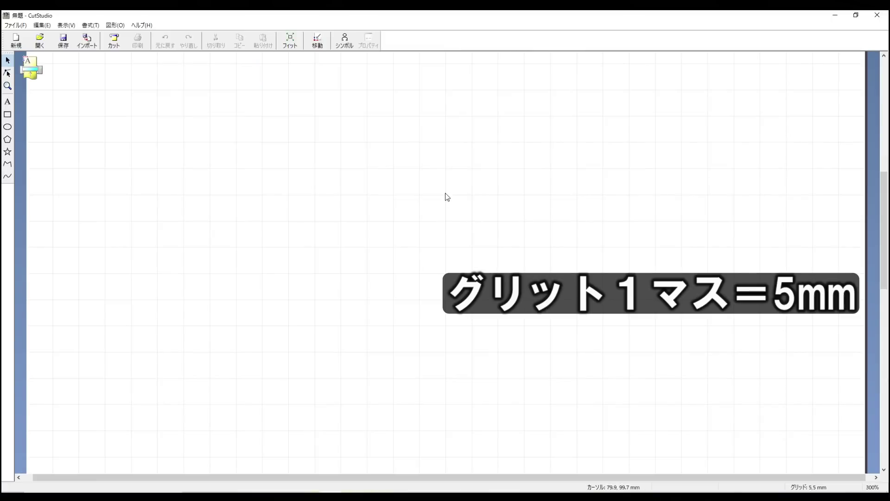
Draw a rectangle about 59 × 35 mm in the upper part of the page
scroll(486, 205, "down", 5)
scroll(488, 241, "up", 2)
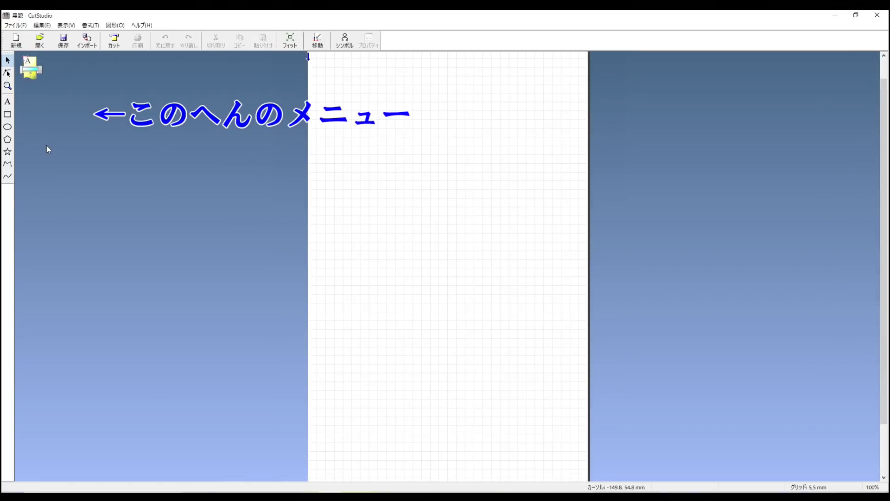
left_click(8, 115)
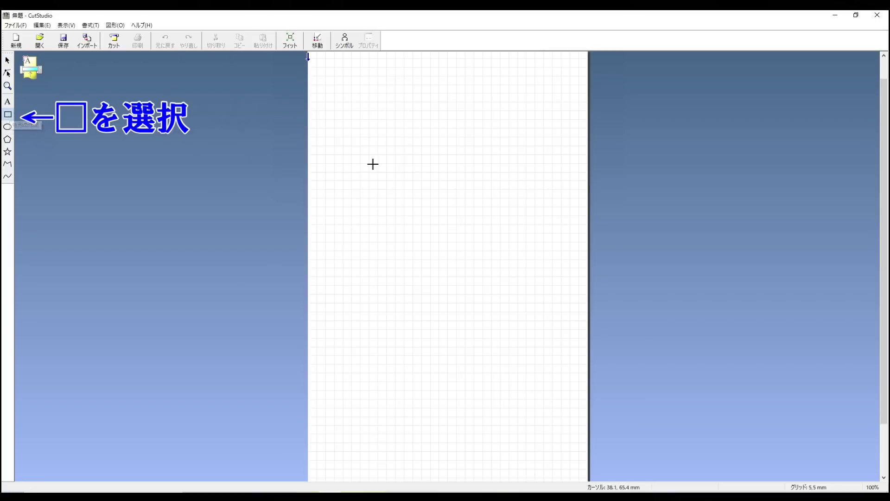
left_click_drag(370, 154, 474, 216)
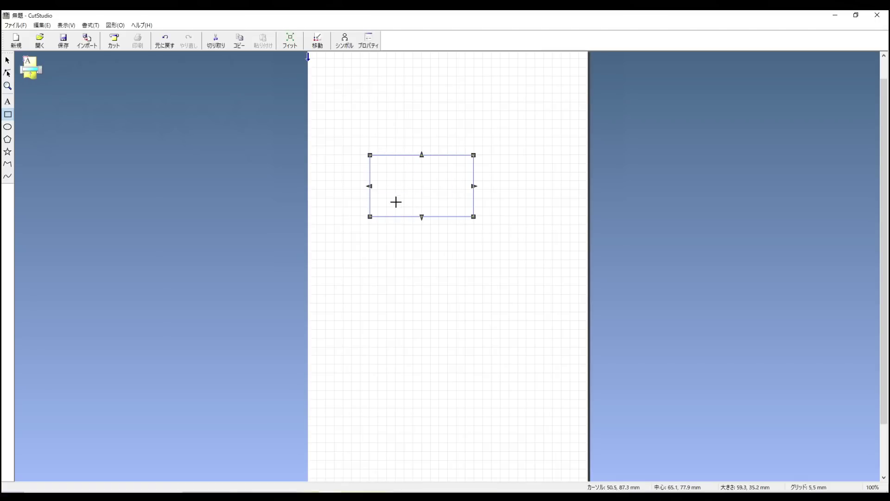
Reshape the rectangle into a near-square of about 31.5 × 31.7 mm, centred at about 48.4, 71.9 mm
left_click(7, 61)
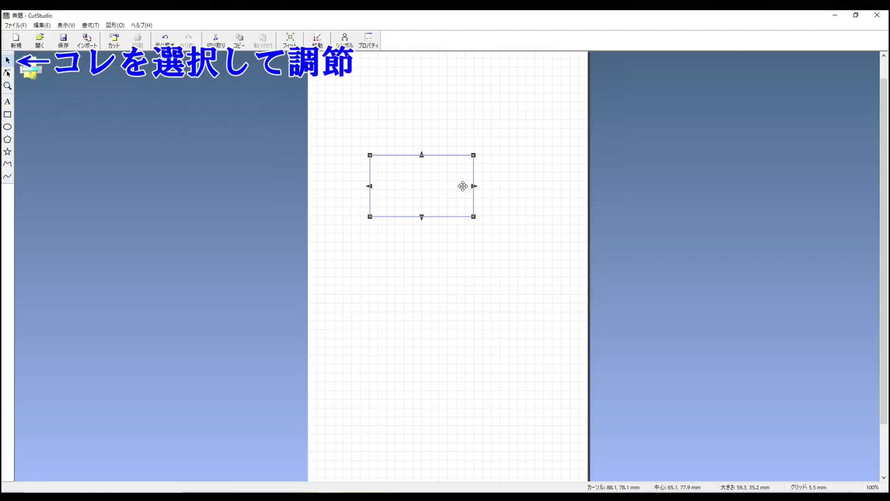
left_click_drag(473, 186, 428, 186)
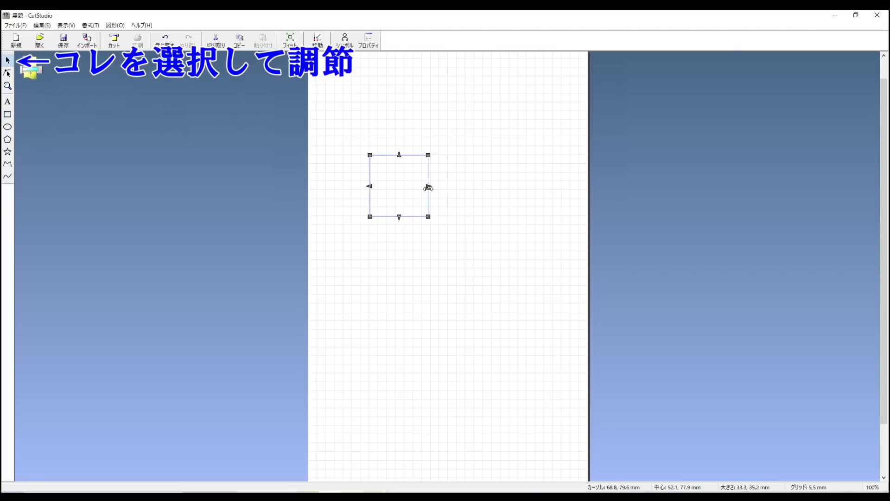
scroll(404, 160, "up", 3)
left_click_drag(338, 146, 338, 195)
left_click_drag(404, 194, 397, 160)
left_click(466, 158)
left_click_drag(323, 218, 313, 188)
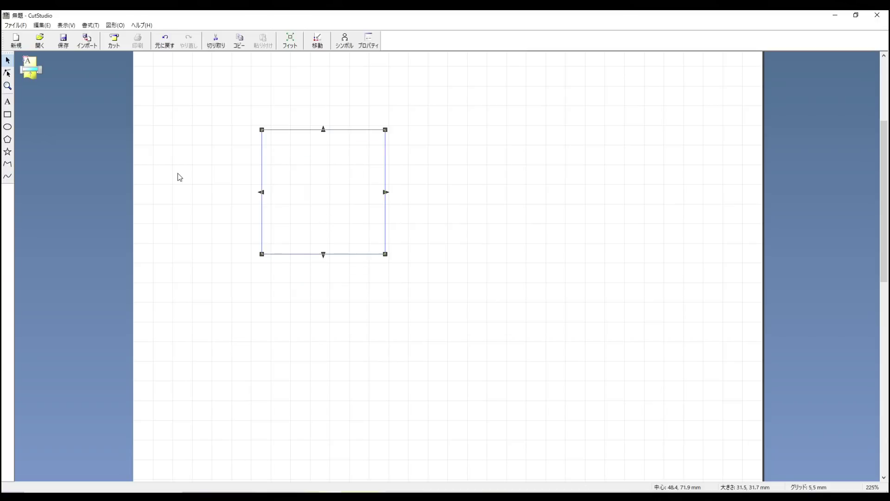
Draw an ellipse below and to the right of the square and shrink it to about 24 × 25 mm
left_click(7, 127)
mouse_move(436, 161)
left_mouse_down()
mouse_move(566, 302)
mouse_move(662, 381)
left_mouse_up()
left_click(7, 60)
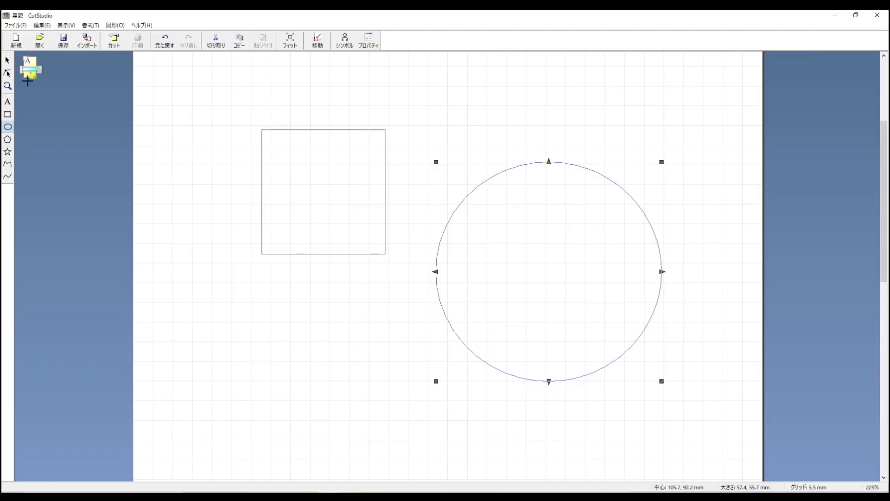
left_click_drag(663, 271, 555, 271)
left_click_drag(495, 162, 494, 234)
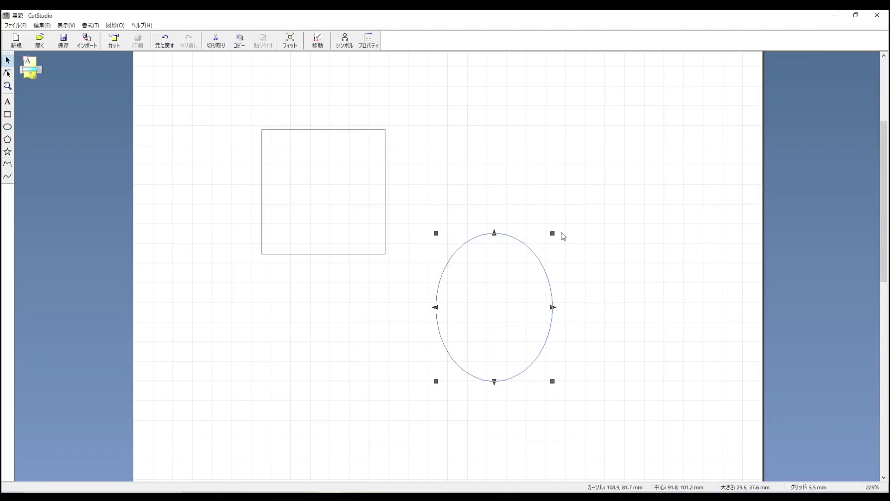
left_click_drag(553, 233, 529, 282)
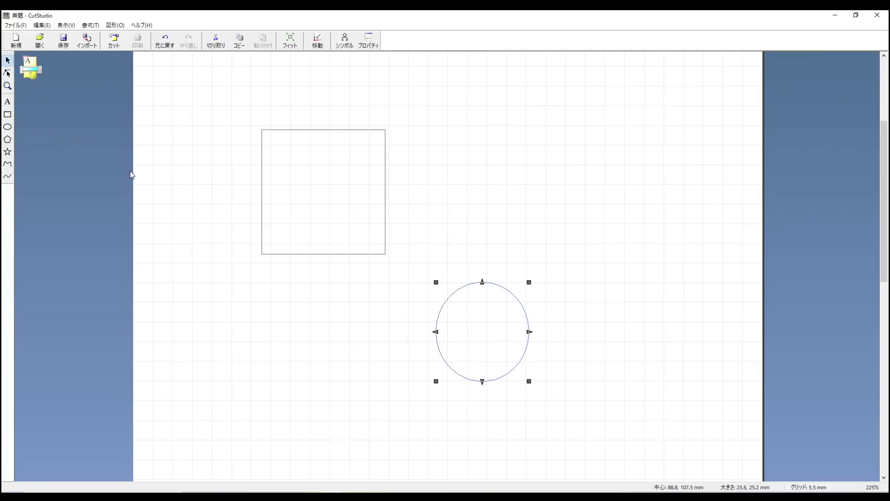
Draw a pentagon, widen it to about 30 × 28 mm, and place it below and to the left of the square
left_click(7, 140)
left_click_drag(512, 112, 623, 234)
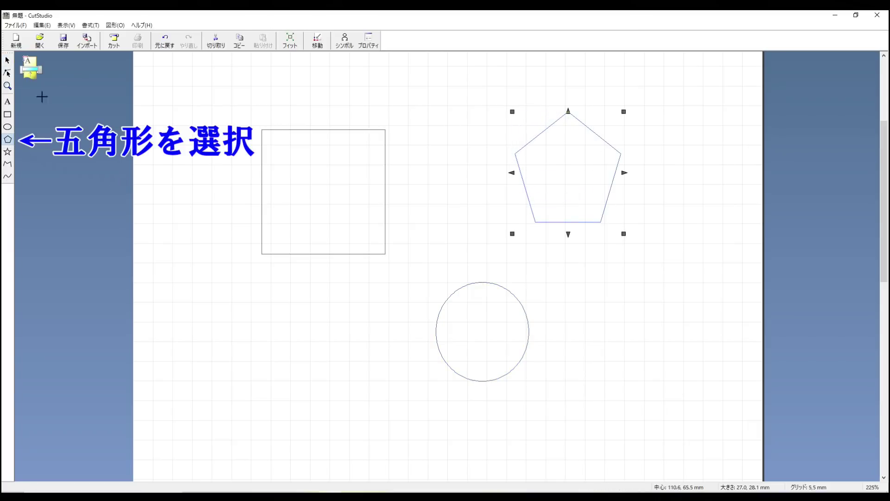
left_click(7, 60)
left_click_drag(625, 173, 219, 336)
left_click(560, 189)
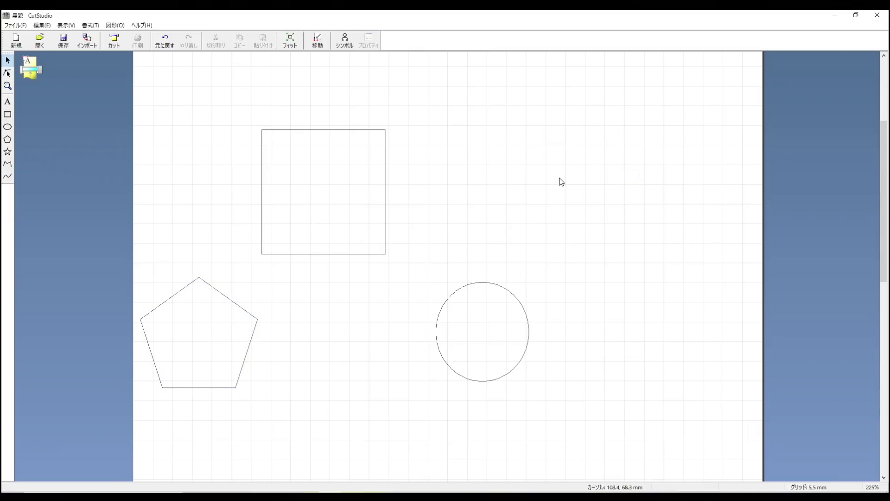
Draw a five-pointed star about 26 × 23 mm to the right of the square and slightly adjust its inner point
left_click(7, 152)
left_click_drag(460, 146, 565, 247)
left_click(7, 61)
mouse_move(540, 171)
left_mouse_down()
mouse_move(535, 179)
mouse_move(535, 171)
left_mouse_up()
Draw an irregular closed shape of straight segments, about 29 × 27 mm, to the right of the star
left_click(7, 163)
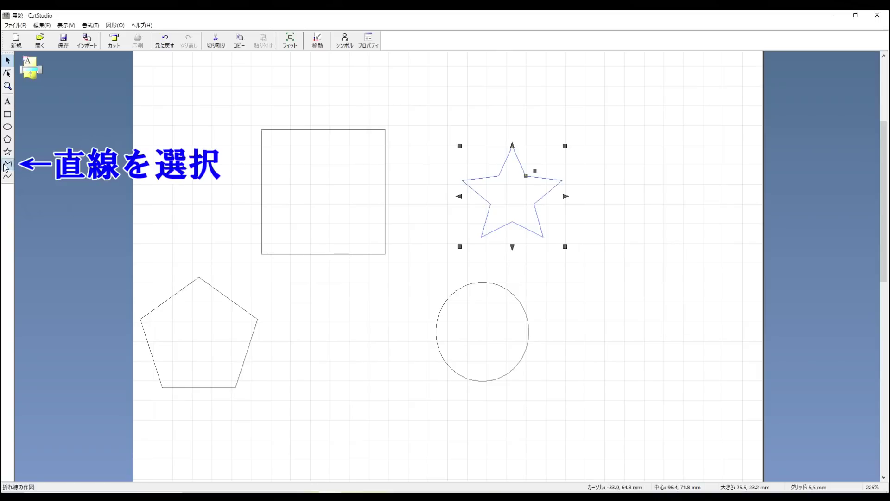
left_click(653, 213)
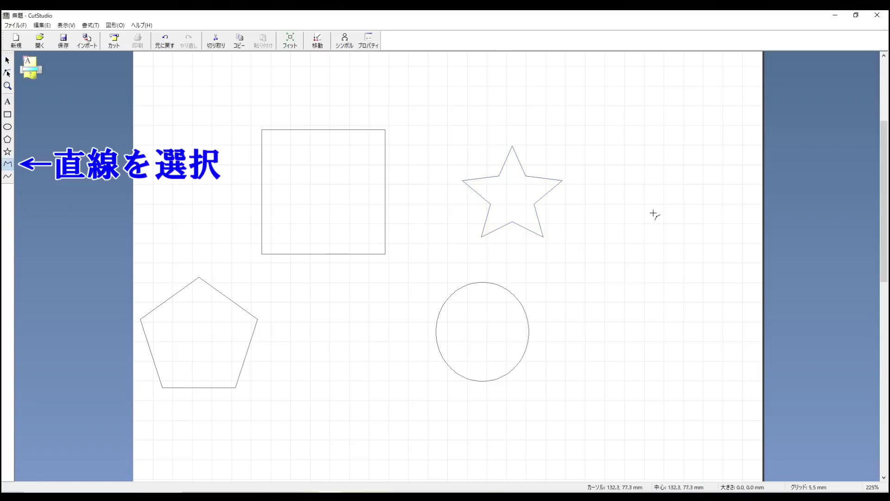
left_click(685, 252)
left_click(654, 274)
left_click(610, 262)
left_click(601, 225)
left_click(576, 245)
left_click(571, 222)
left_click(601, 179)
left_click(634, 167)
left_click(632, 205)
left_click(666, 214)
left_click(654, 213)
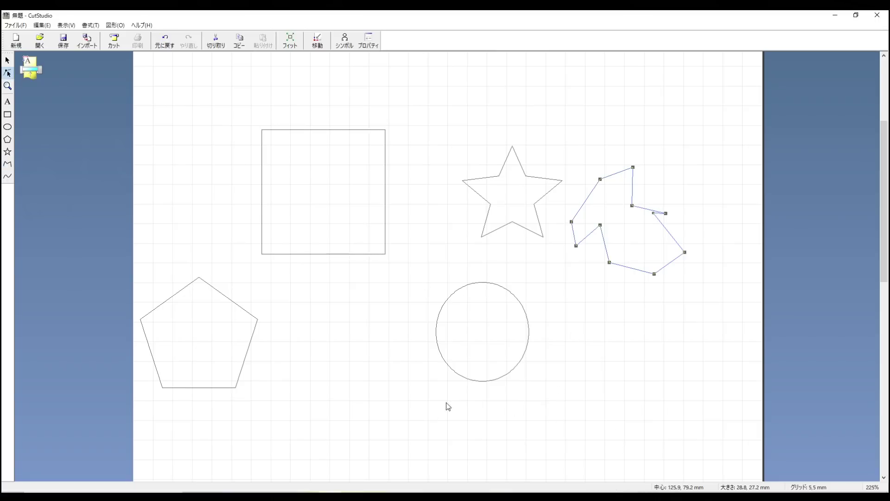
Draw an open polyline with four points, about 75 × 22 mm, in the empty area below the other shapes
scroll(408, 292, "down", 3)
scroll(422, 340, "up", 3)
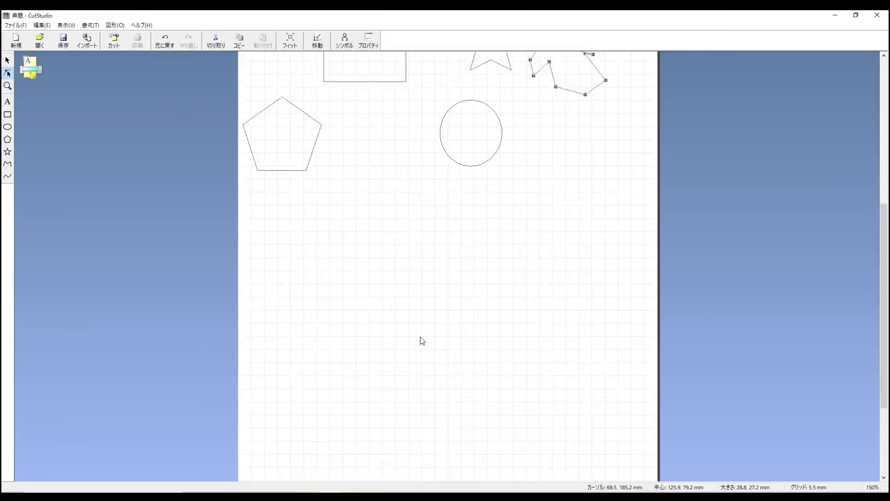
left_click(8, 163)
left_click(257, 231)
left_click(365, 229)
left_click(552, 292)
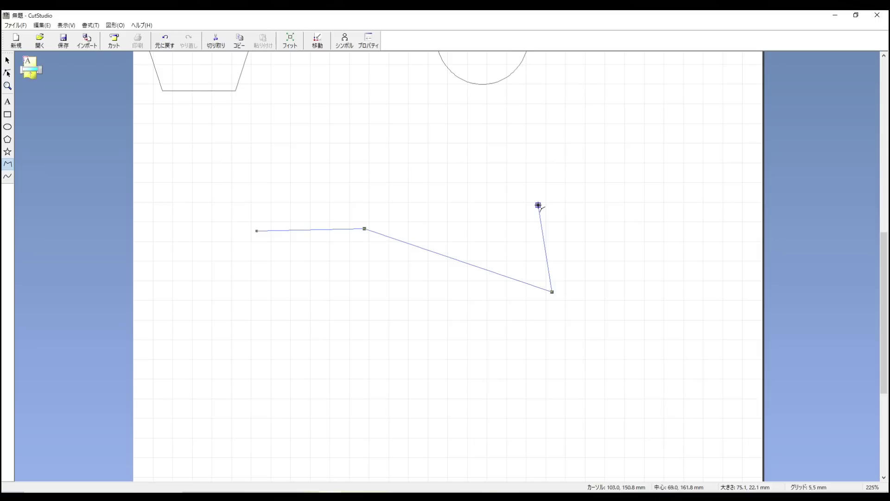
double_click(538, 205)
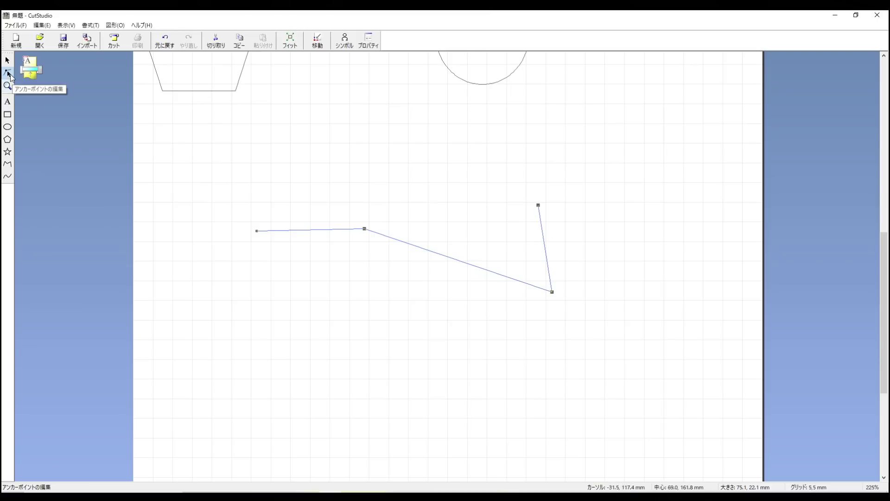
Edit the open polyline's anchor points, moving its last point up and to the left and its second point upward
left_click(8, 73)
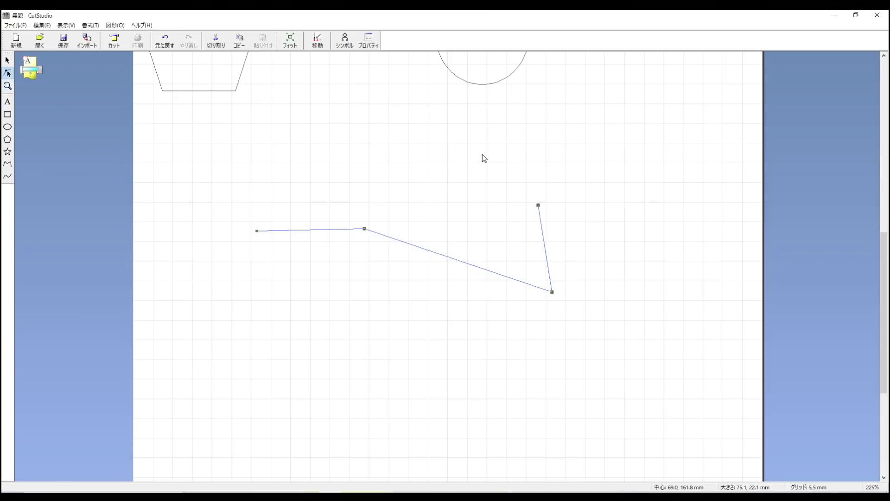
left_click(538, 205)
left_click_drag(539, 205, 508, 166)
left_click_drag(366, 229, 379, 198)
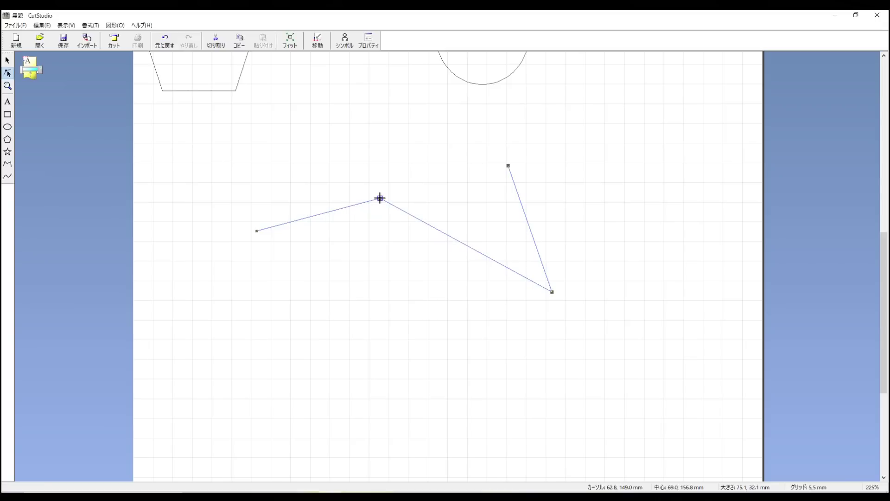
Draw an irregular closed curve about 54.5 × 35 mm below the open polyline and shift it to the right
left_click(7, 177)
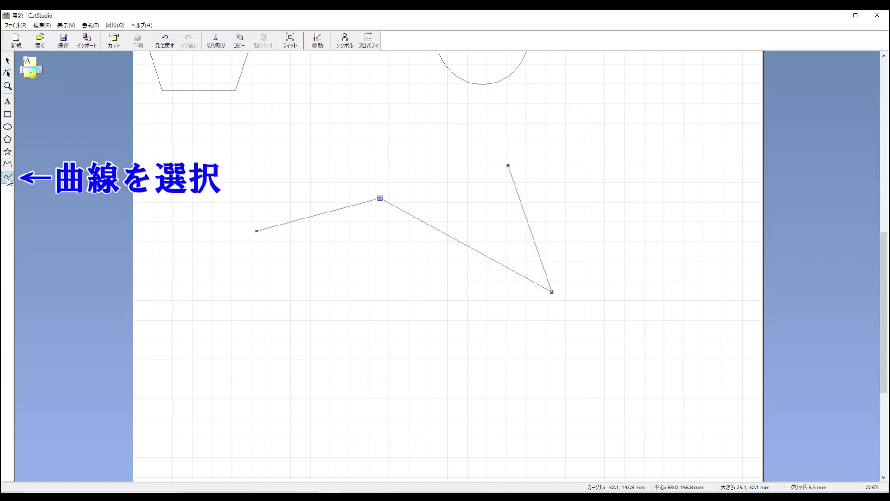
left_click(230, 330)
left_click_drag(278, 281, 297, 274)
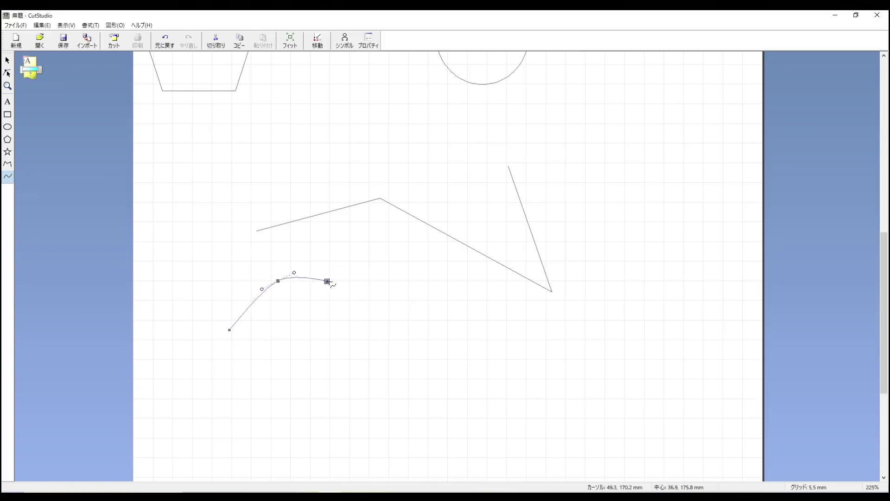
left_click_drag(347, 291, 364, 300)
left_click_drag(404, 343, 382, 397)
left_click_drag(333, 415, 325, 413)
left_click(331, 349)
left_click_drag(290, 337, 283, 340)
left_click_drag(266, 374, 254, 386)
left_click(223, 405)
left_click(201, 361)
left_click(196, 320)
left_click(230, 330)
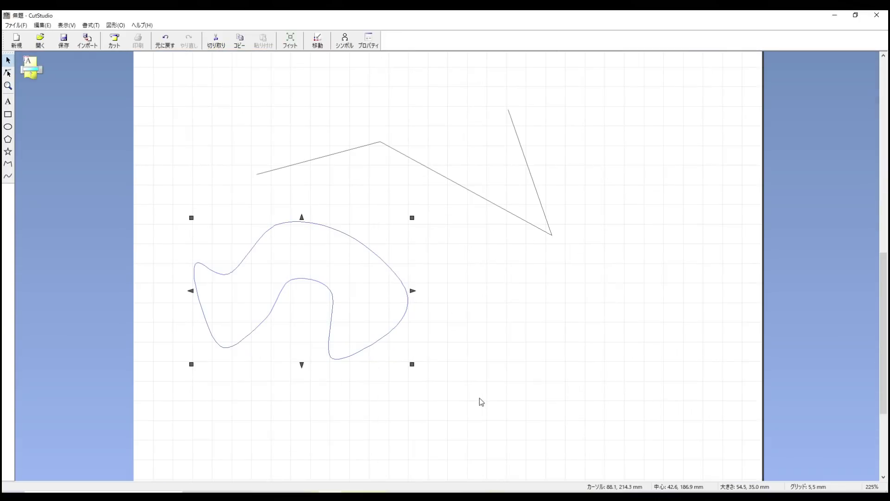
left_click_drag(290, 257, 368, 282)
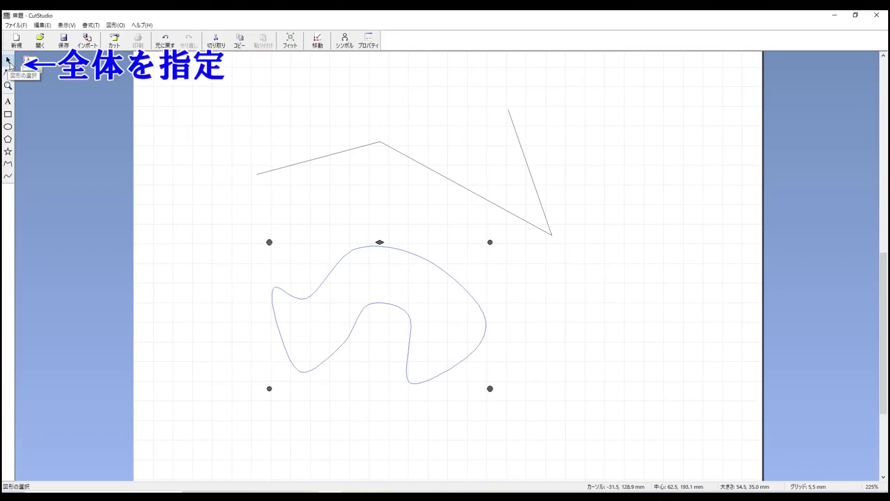
left_click_drag(402, 295, 374, 280)
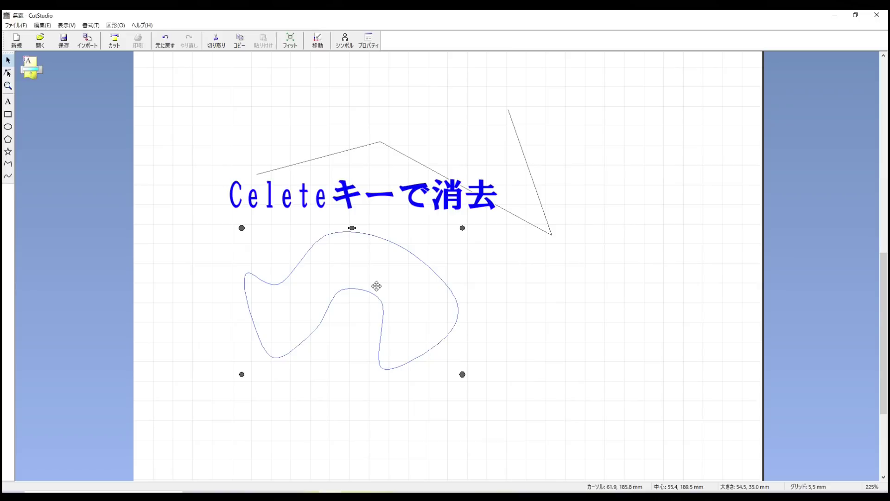
Delete the closed curve, the open polyline and the circle
key("Delete")
left_click(502, 206)
key("Delete")
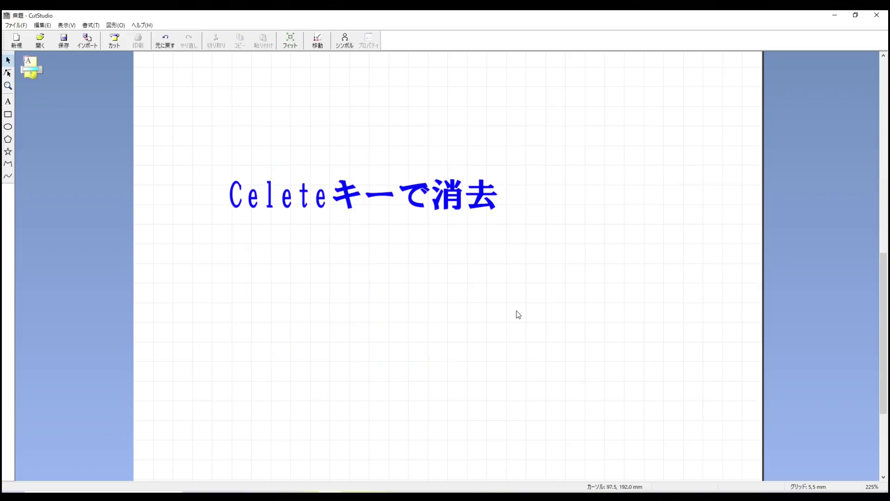
scroll(487, 331, "down", 1)
scroll(433, 282, "down", 1)
scroll(485, 138, "up", 2)
left_click(486, 138)
key("Delete")
Move the pentagon toward the middle of the page, centred at about 72.5, 135.3 mm
left_click(274, 153)
left_click_drag(274, 153, 436, 213)
scroll(436, 213, "up", 1)
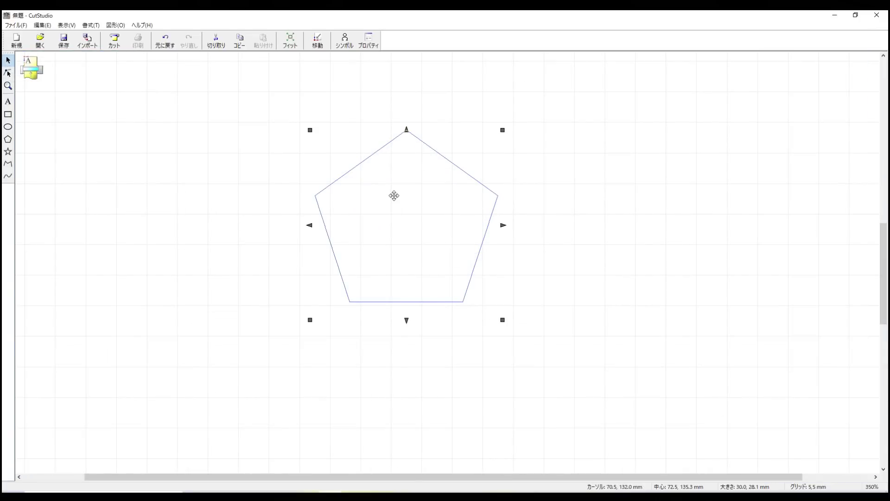
Rotate the pentagon clockwise in two passes until its original top vertex points downward
left_click(450, 220)
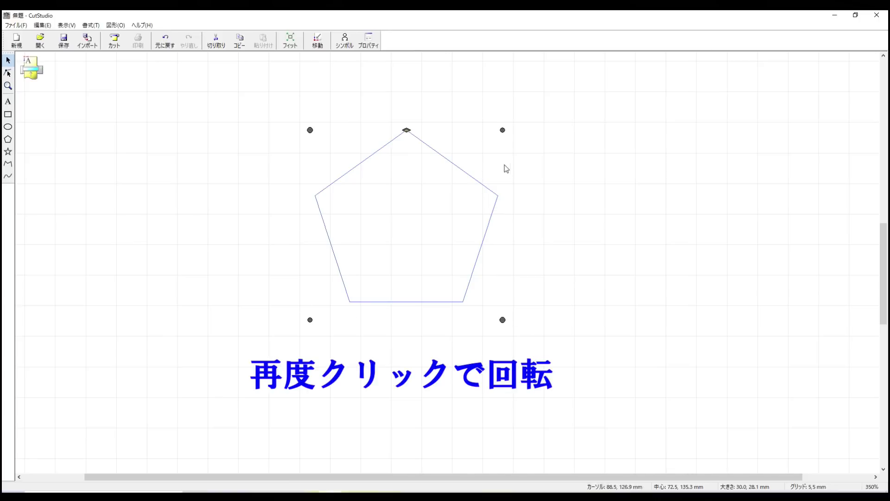
left_click_drag(502, 131, 515, 305)
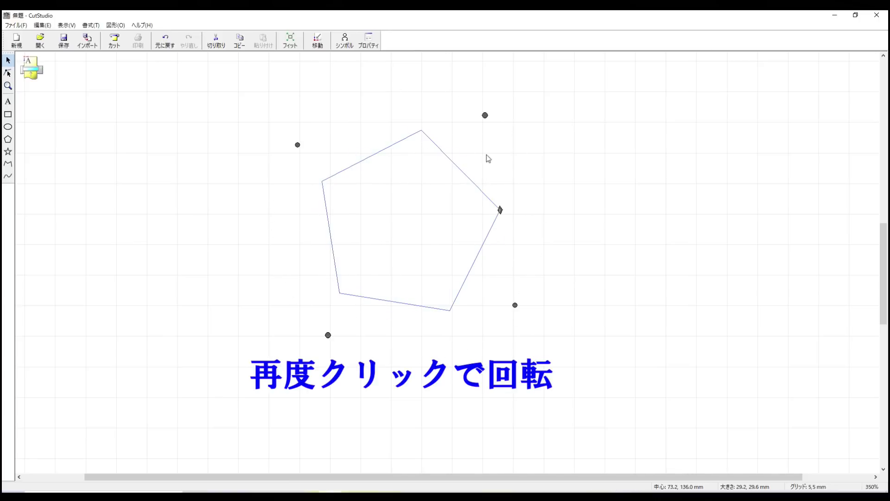
left_click_drag(486, 117, 451, 303)
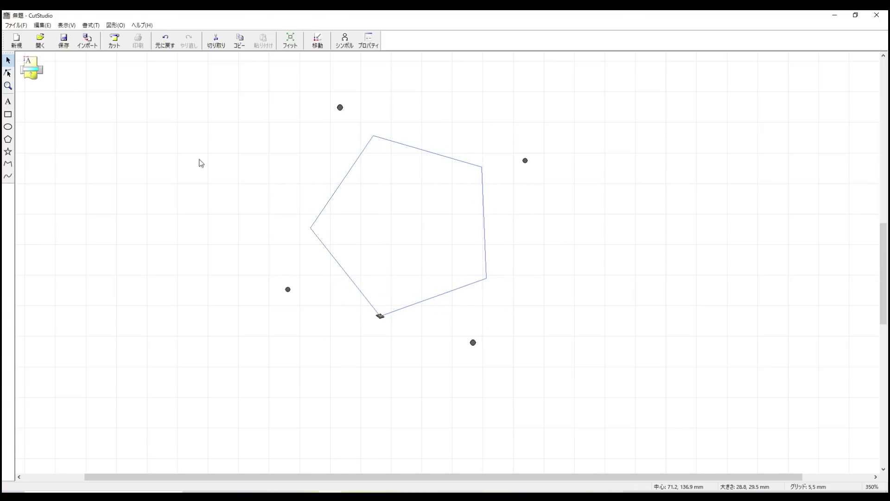
Reposition the rotated pentagon on the page and reduce its height from its upper side
left_click(424, 209)
left_click_drag(481, 207, 508, 224)
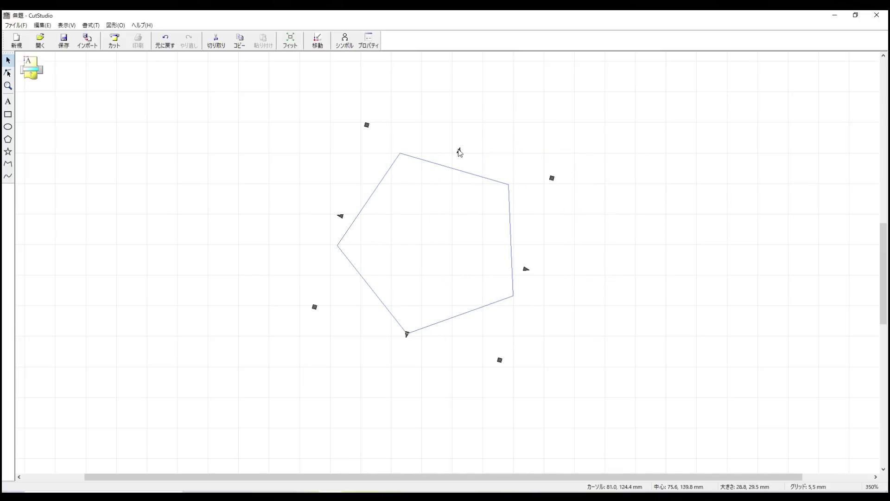
left_click_drag(427, 232, 433, 197)
left_click_drag(454, 125, 435, 169)
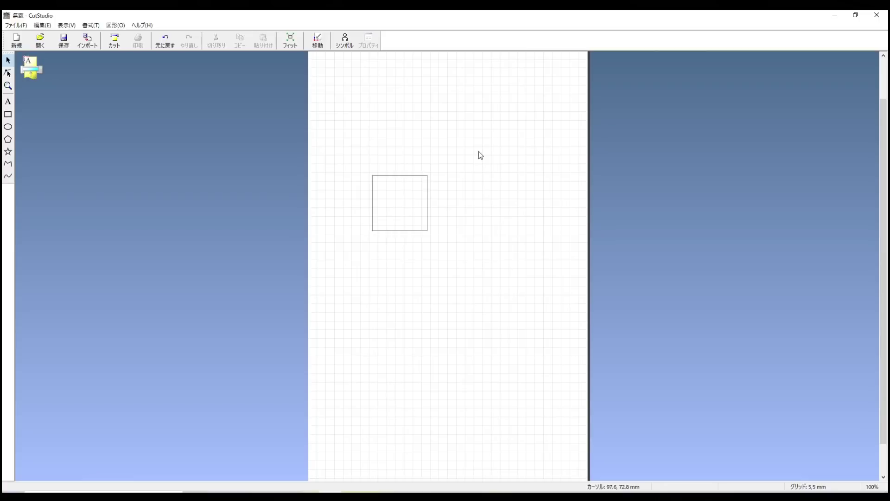
Move the square to the middle of the page, centred at about 73.5, 105.8 mm
left_click(402, 201)
left_click_drag(401, 201, 438, 207)
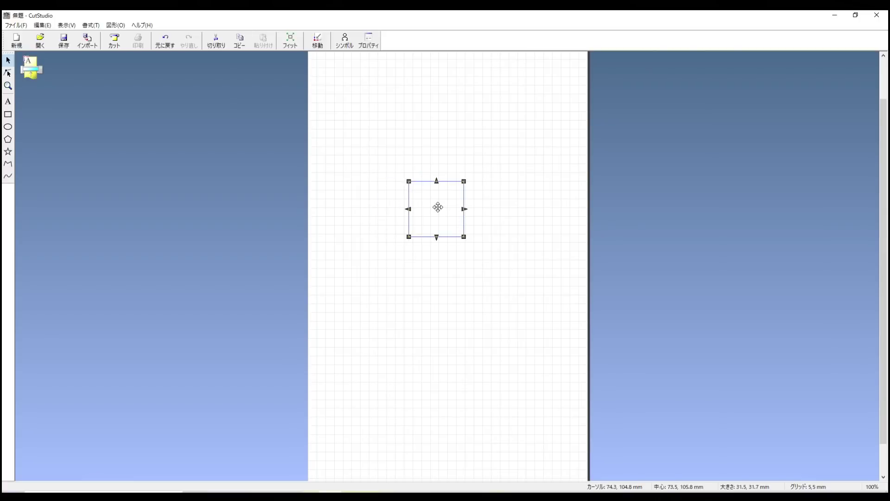
scroll(438, 207, "up", 1)
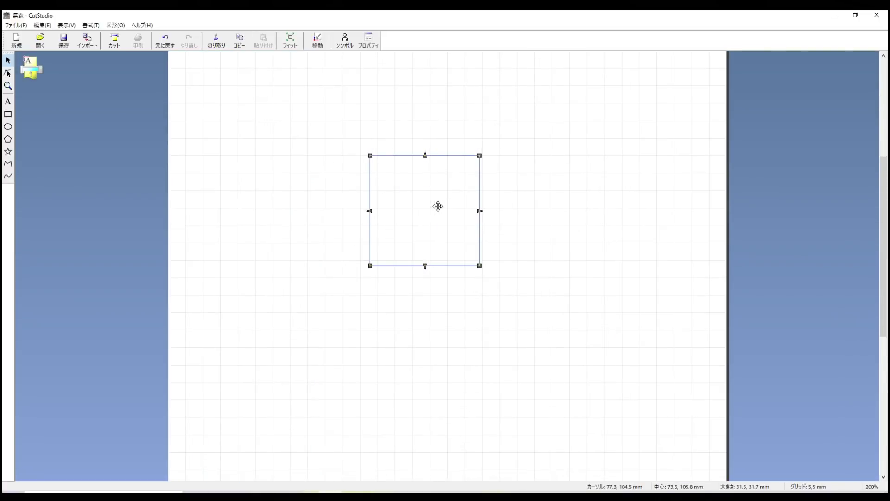
scroll(438, 206, "up", 2)
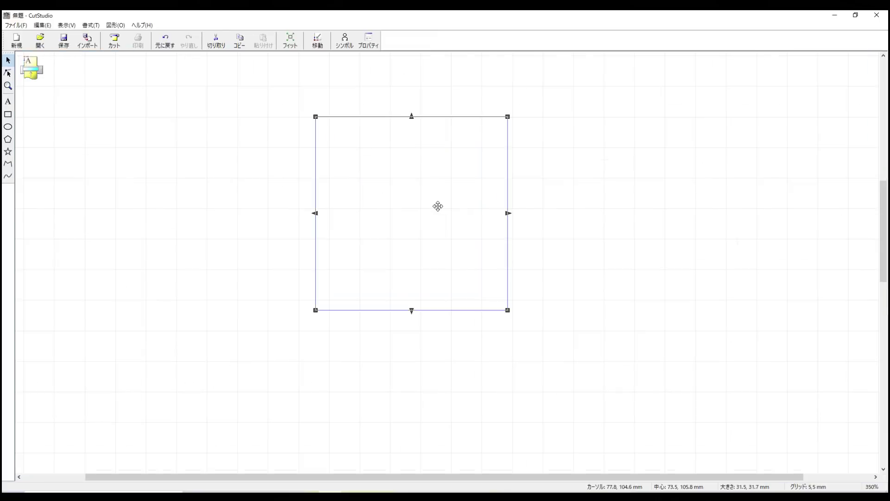
Convert the square to a continuous line and move its upper-right and lower-right anchor points inward
right_click(407, 211)
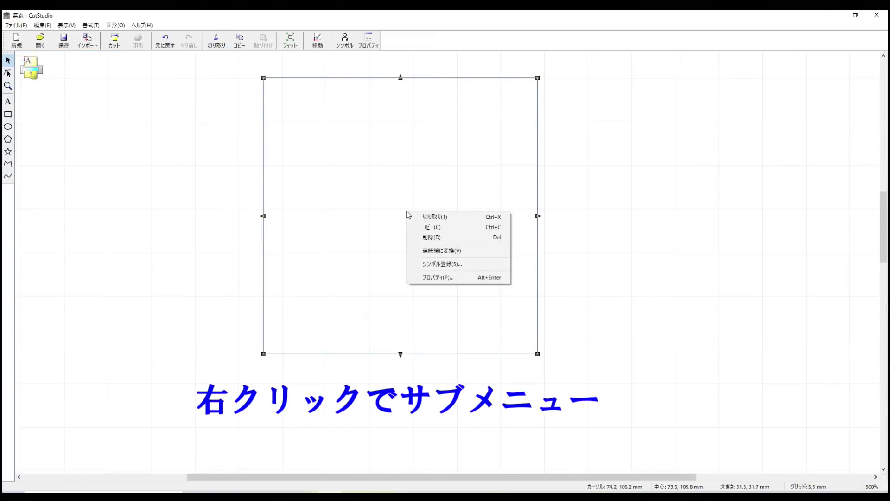
left_click(452, 251)
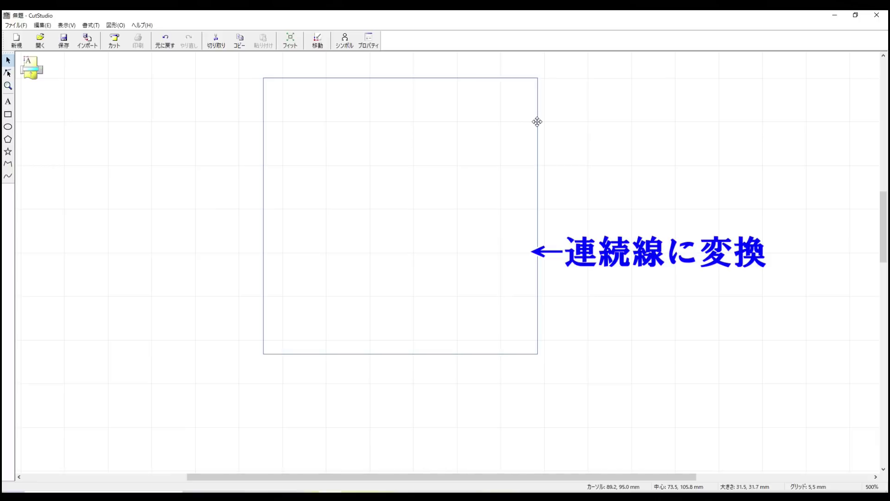
left_click(9, 73)
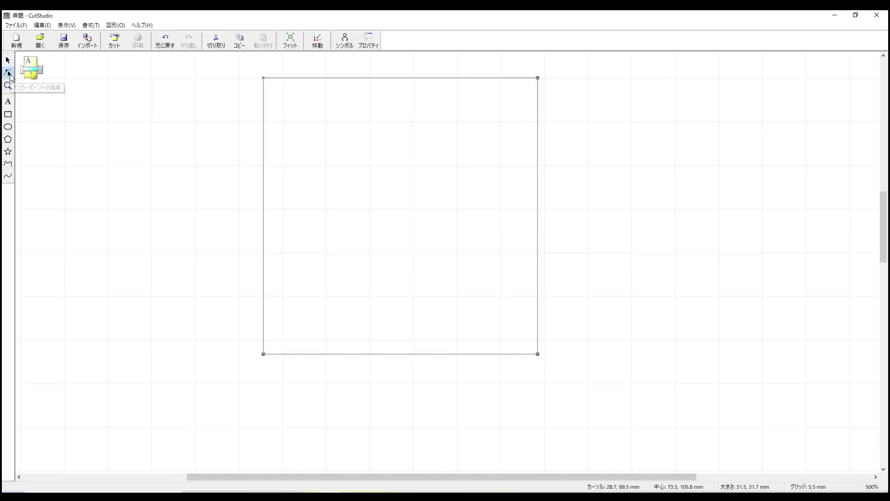
left_click_drag(538, 78, 457, 167)
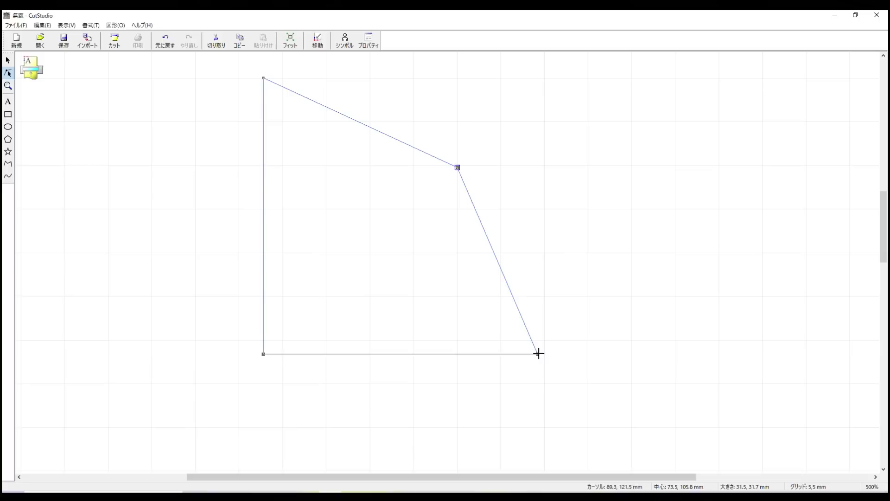
left_click_drag(538, 354, 437, 296)
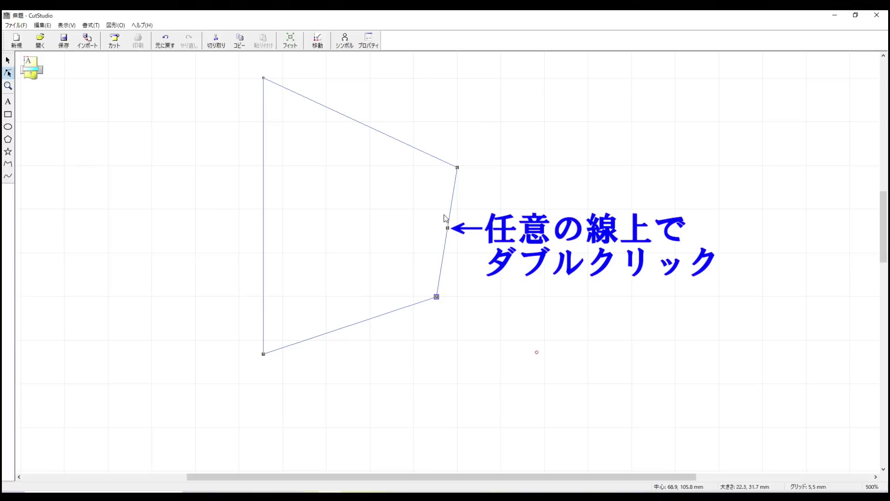
Add an anchor point midway along the shape's right edge and pull it outward to form a pointed tip
scroll(442, 223, "up", 3)
scroll(437, 264, "up", 6)
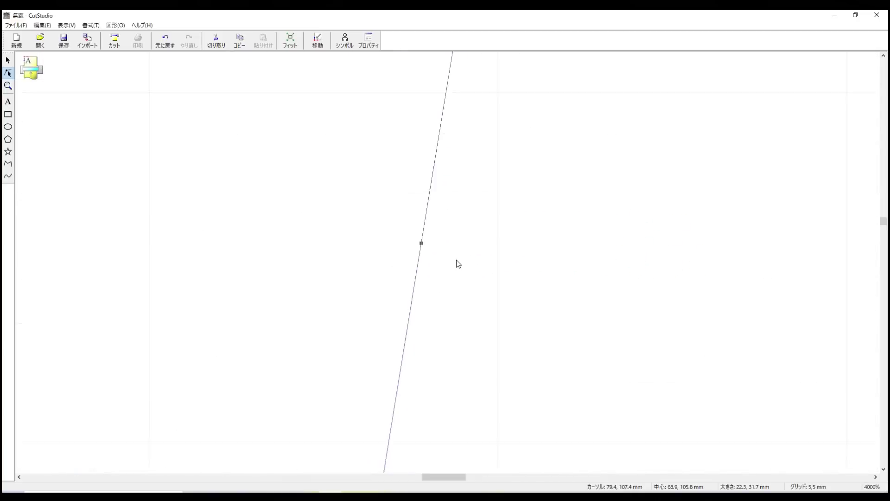
scroll(365, 222, "down", 9)
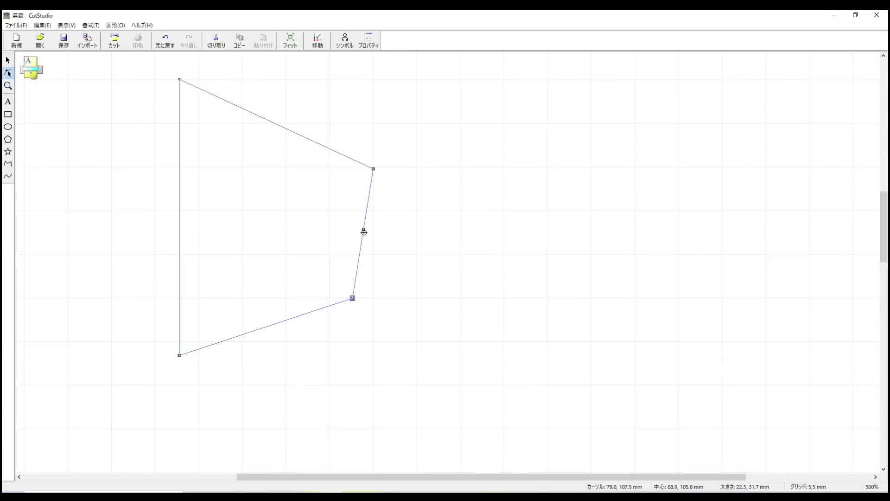
left_click_drag(363, 228, 445, 235)
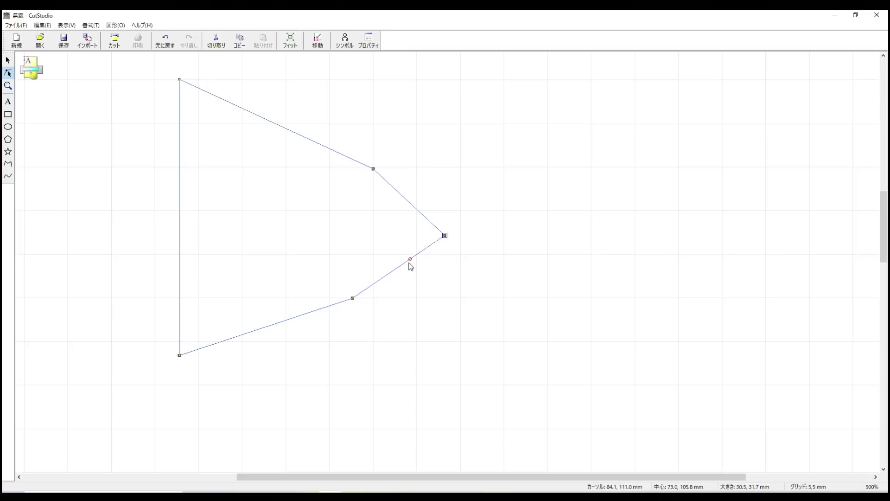
Add an anchor point on the segment below the tip, move it inward, and raise the tip point slightly
left_click_drag(408, 261, 379, 237)
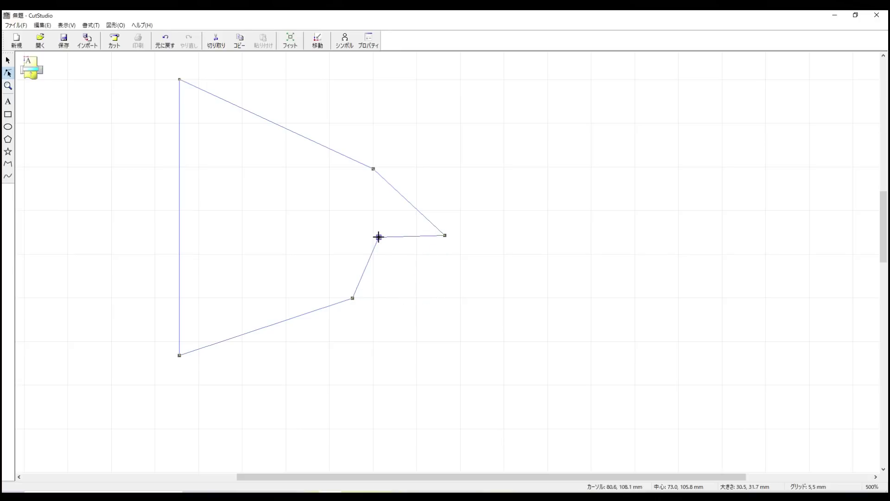
scroll(388, 179, "up", 1)
scroll(388, 179, "down", 1)
left_click_drag(446, 236, 448, 203)
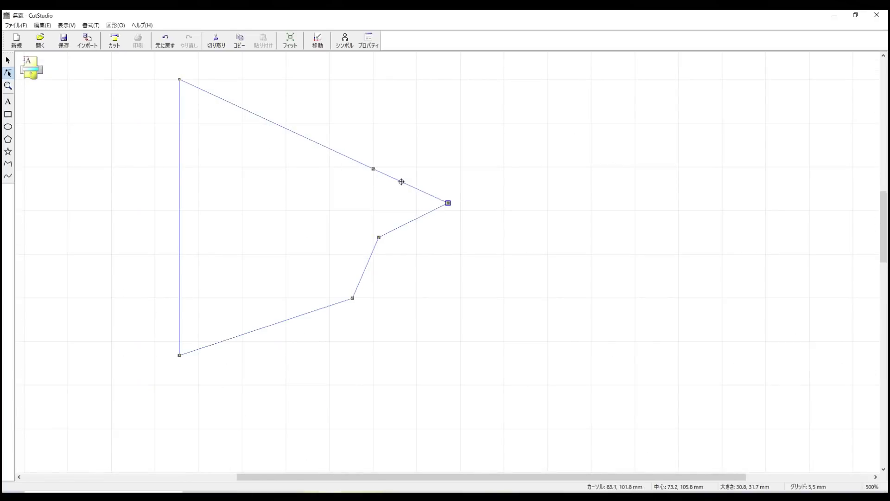
Convert the anchor point at the shape's right tip to a curve point
scroll(451, 195, "up", 1)
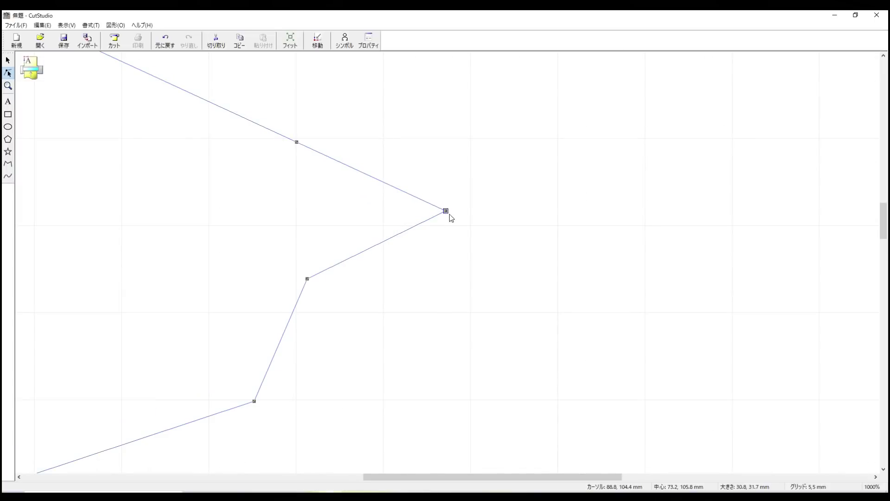
right_click(446, 211)
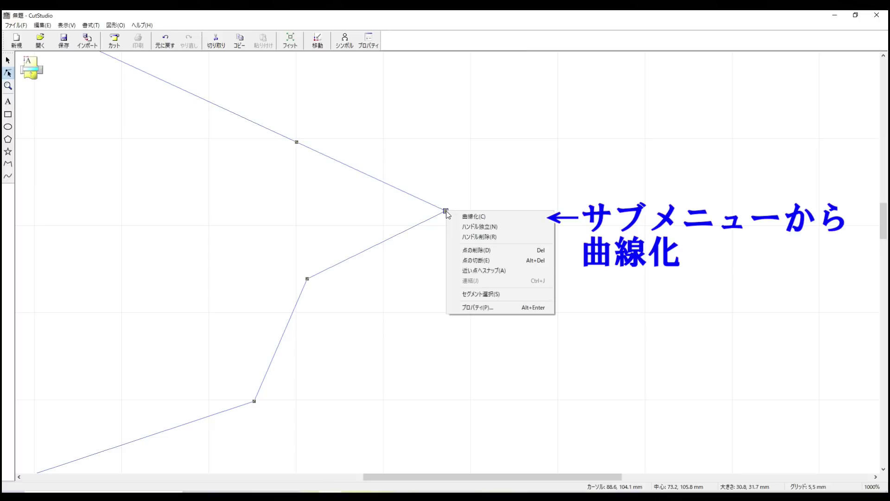
left_click(477, 218)
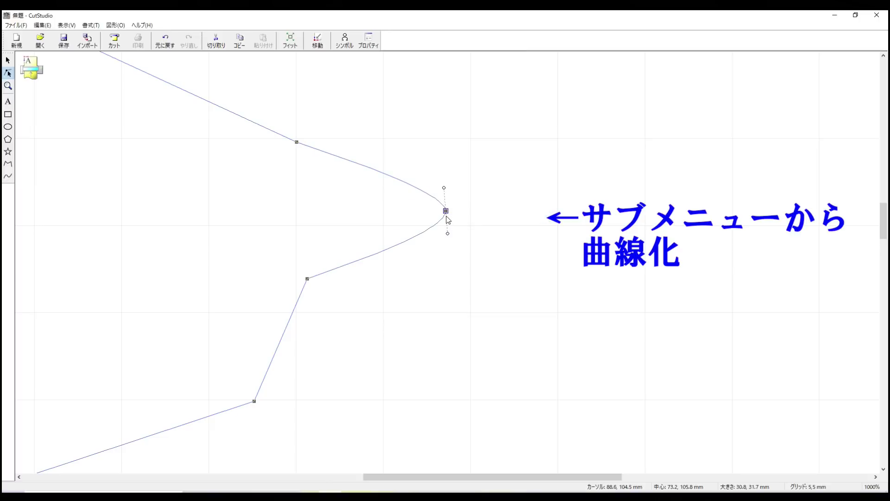
Lengthen both handles of the tip's curve point and tilt them slightly to make the tip fuller and rounder
scroll(422, 273, "up", 2)
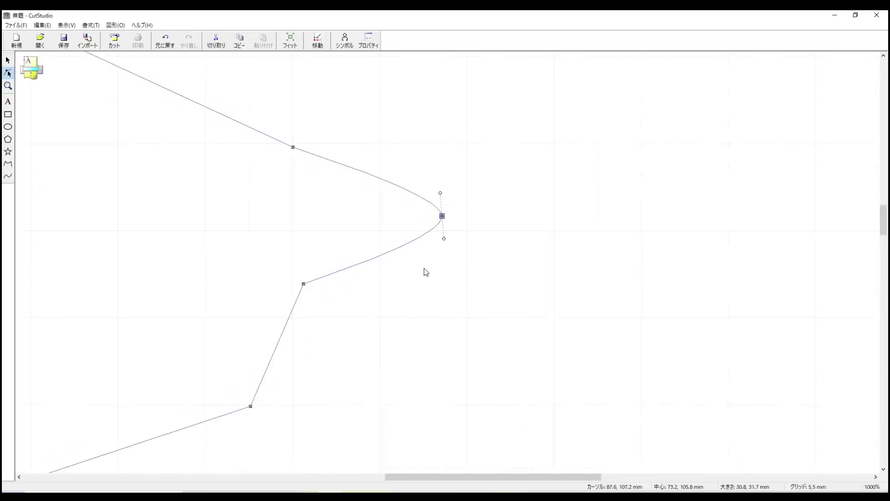
left_click_drag(453, 227, 457, 338)
left_click_drag(448, 164, 446, 86)
scroll(510, 204, "down", 3)
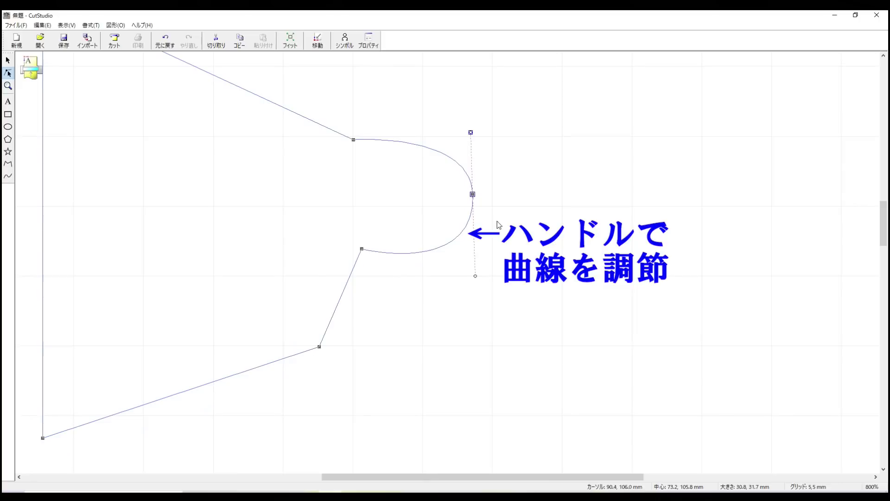
scroll(486, 227, "up", 2)
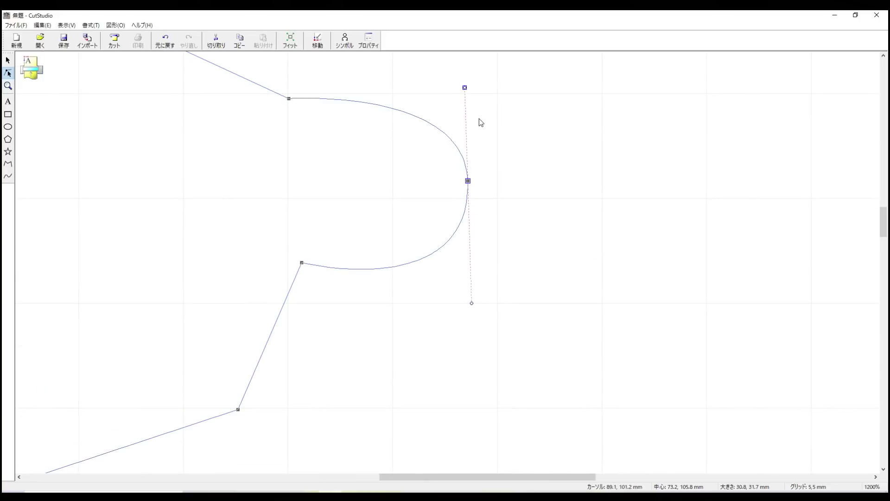
mouse_move(465, 88)
left_mouse_down()
mouse_move(467, 105)
mouse_move(474, 92)
left_mouse_up()
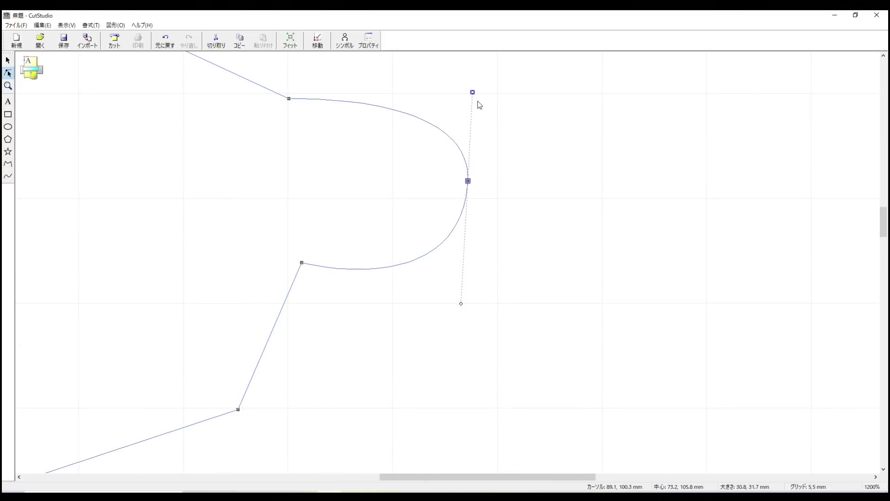
Delete the tip point's upper handle and swing its lower handle outward so only the lower segment curves
right_click(473, 92)
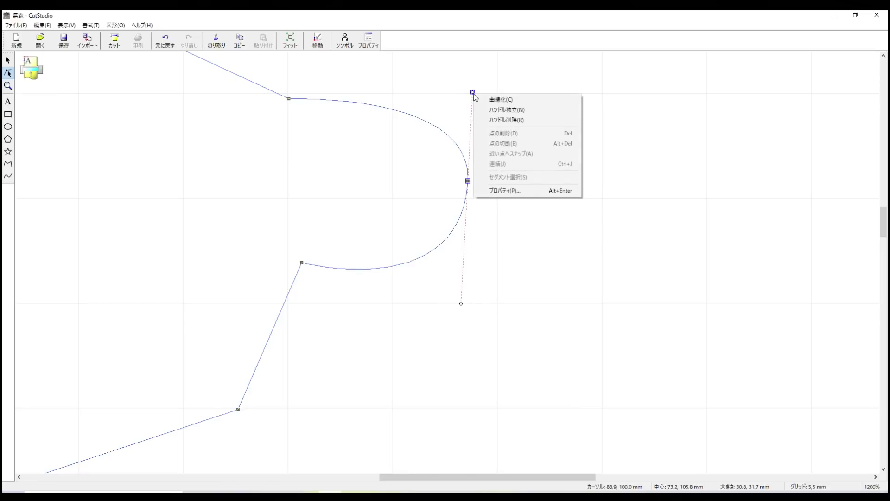
left_click(510, 121)
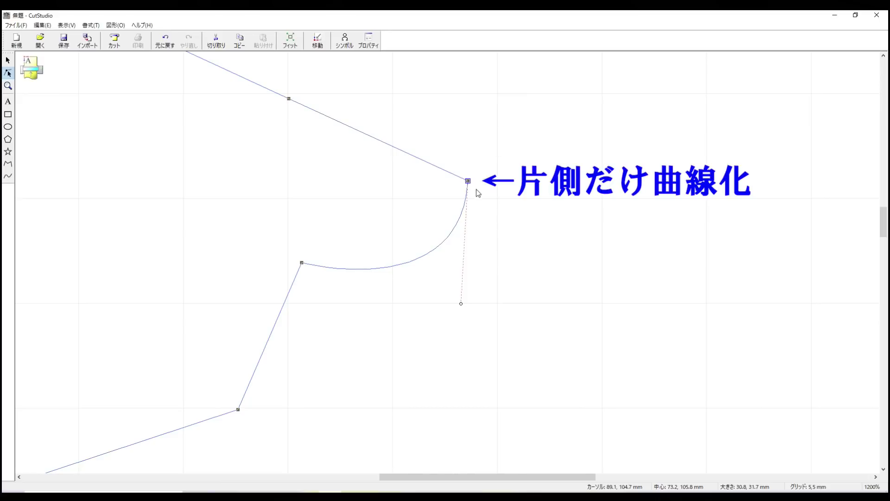
left_click_drag(463, 302, 511, 299)
scroll(458, 306, "down", 2)
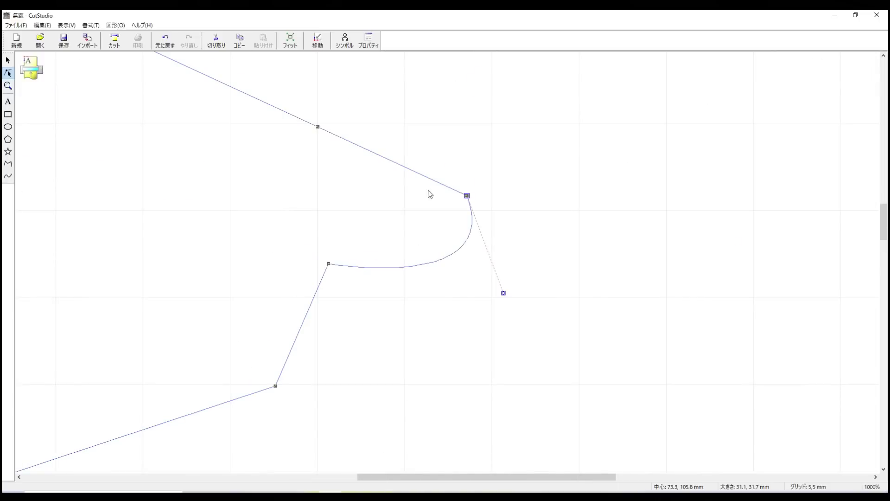
left_click(484, 278)
scroll(449, 264, "down", 5)
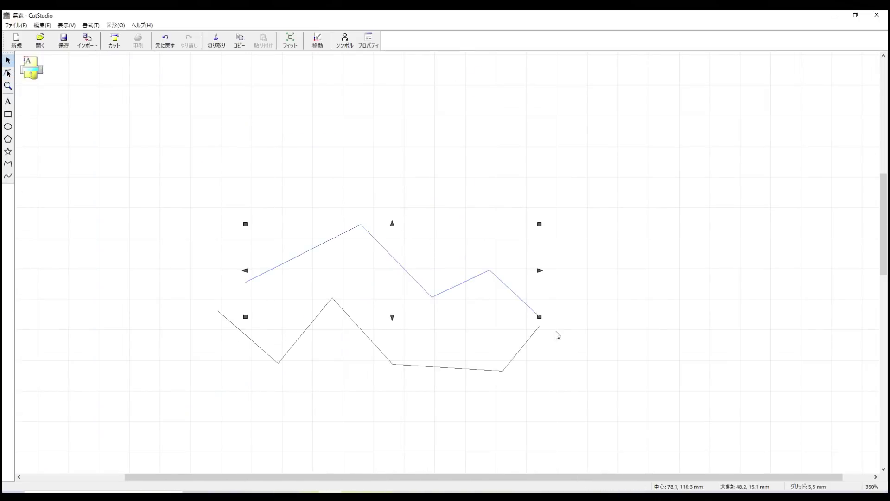
Join the right endpoints of the two open polylines with a straight line
left_click(562, 330)
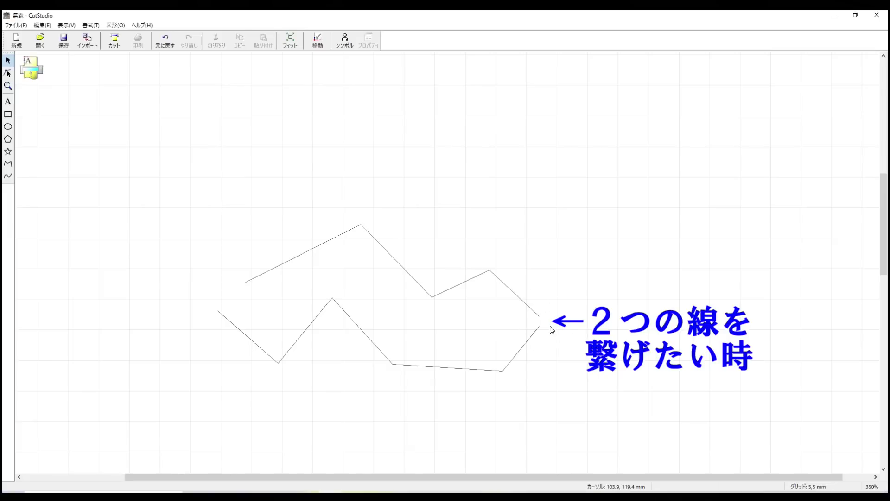
left_click(9, 76)
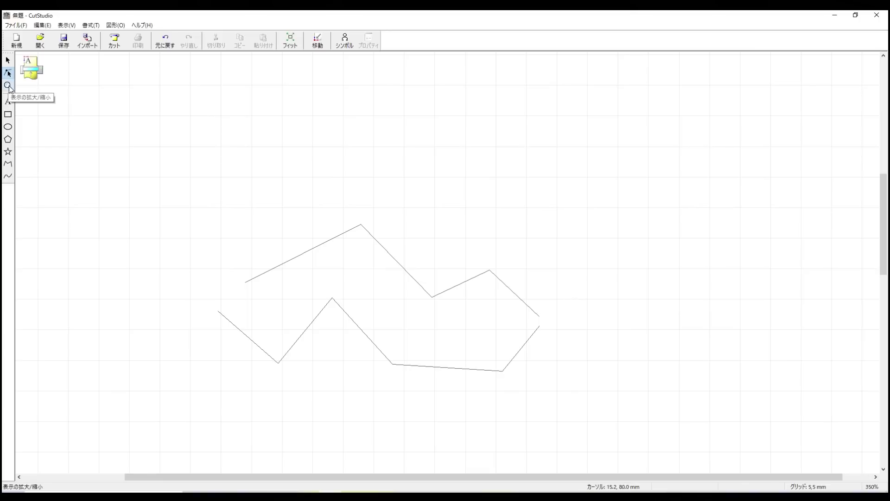
left_click_drag(550, 304, 528, 346)
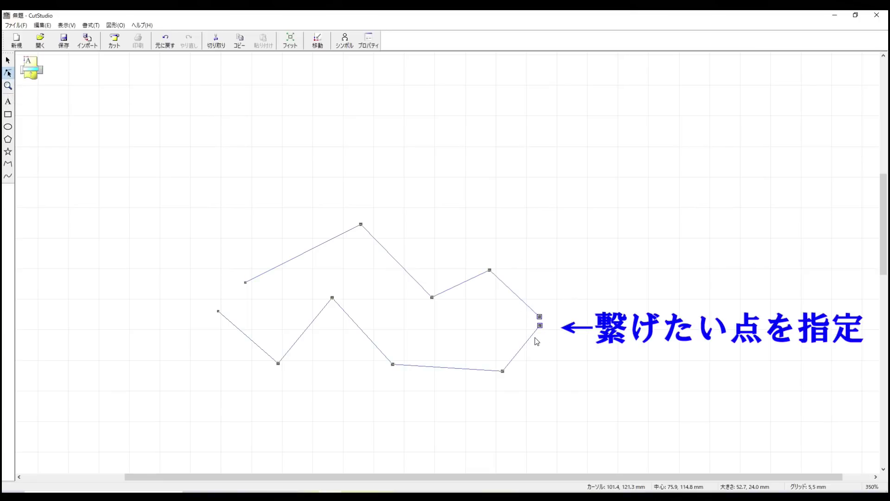
scroll(537, 342, "up", 5)
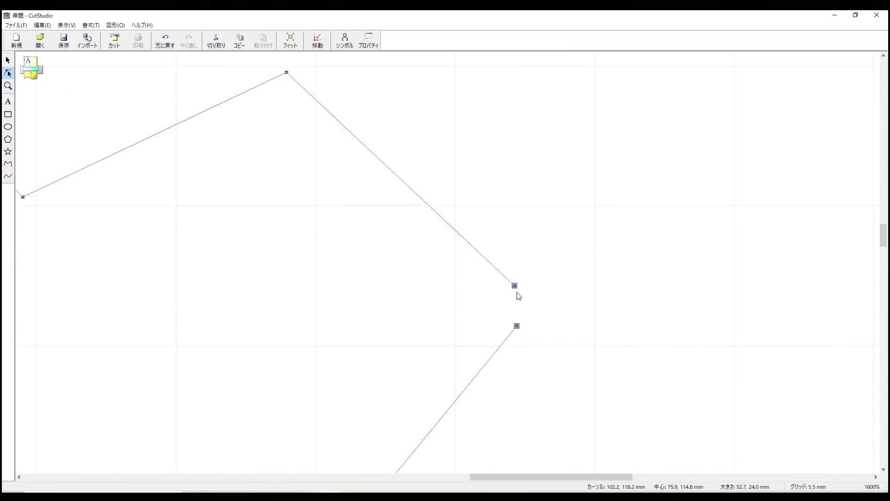
right_click(515, 285)
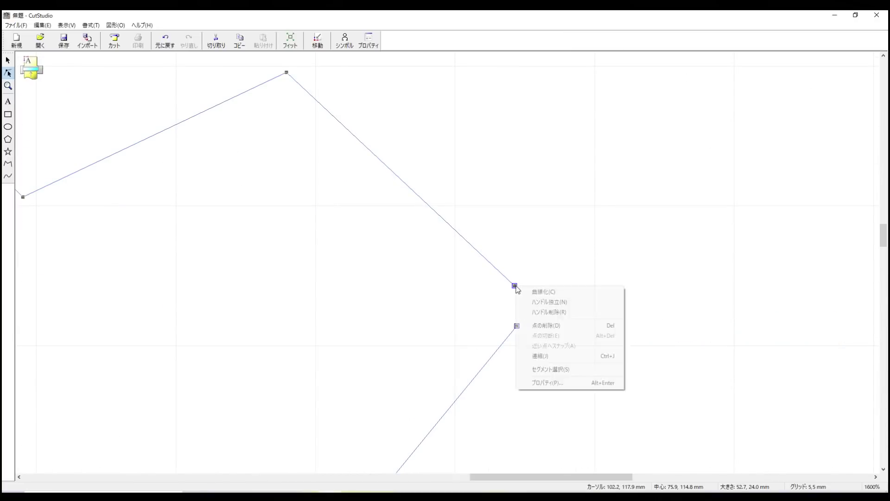
left_click(560, 357)
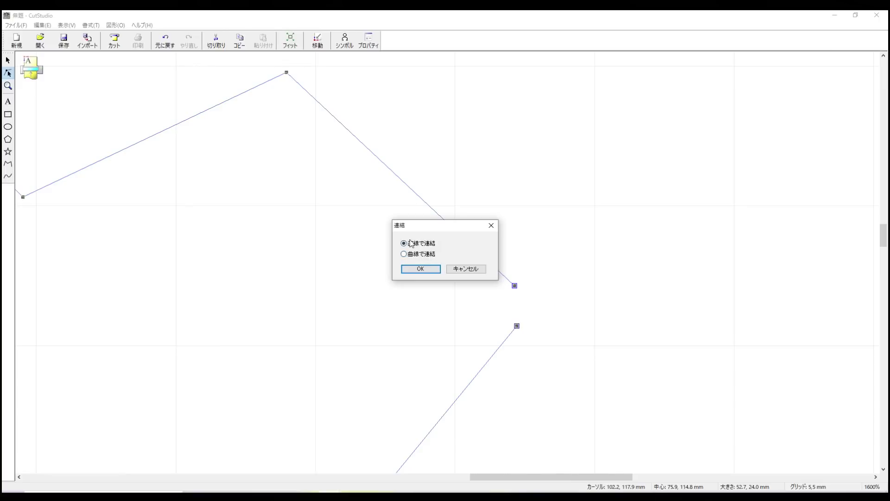
left_click(421, 269)
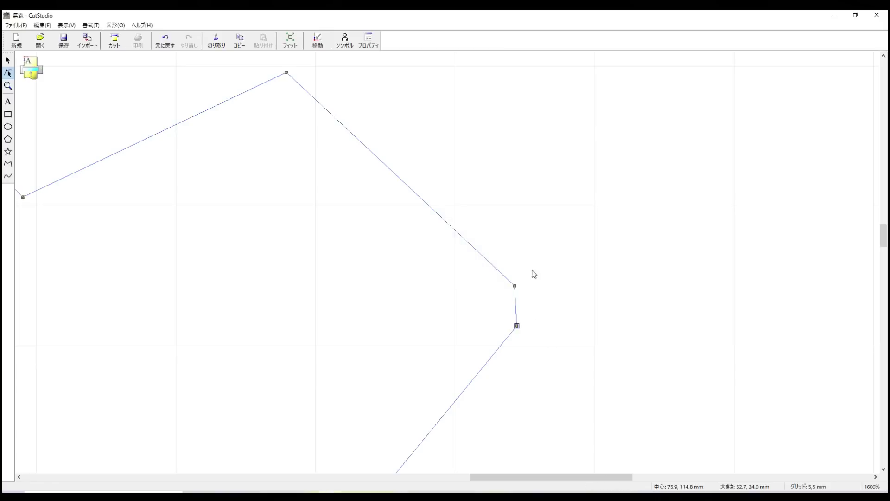
scroll(485, 296, "down", 3)
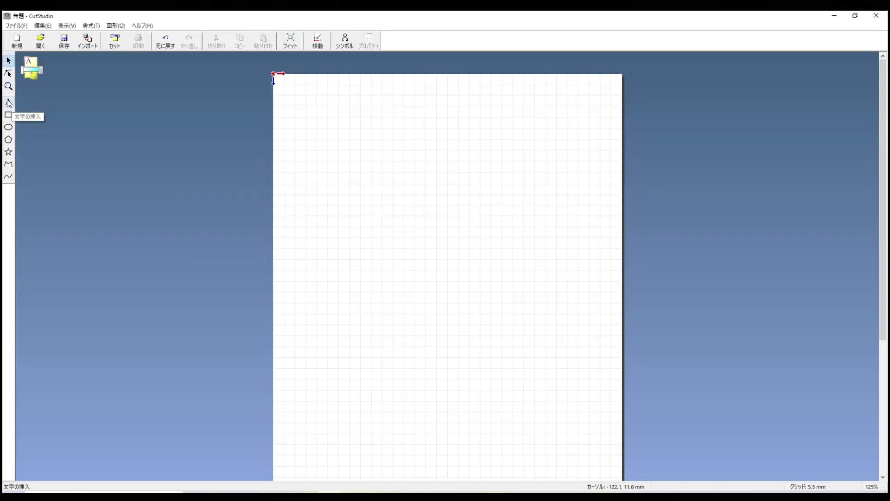
Insert the text "MACKY WORKS" in the upper part of the blank page
left_click(8, 102)
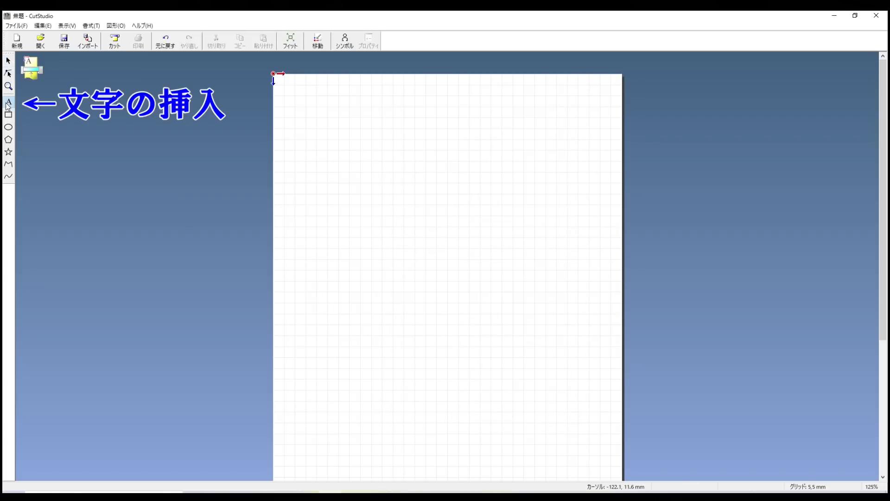
left_click(345, 258)
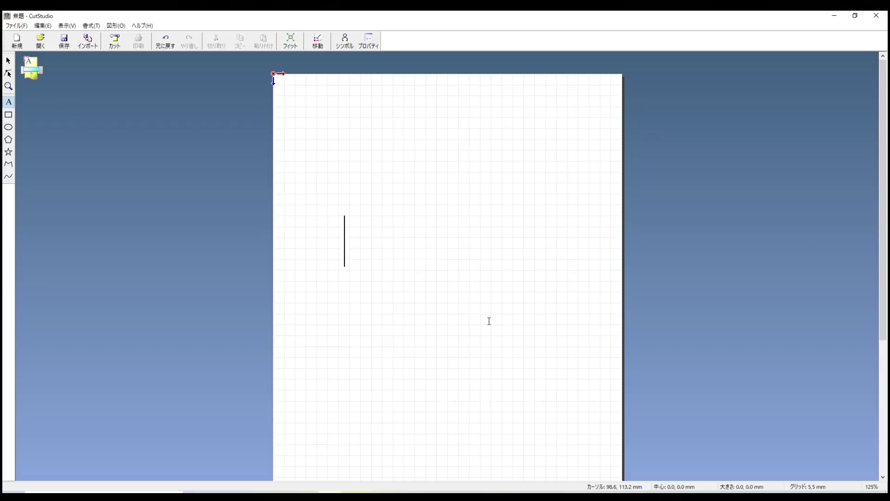
type("MACKY WORKS")
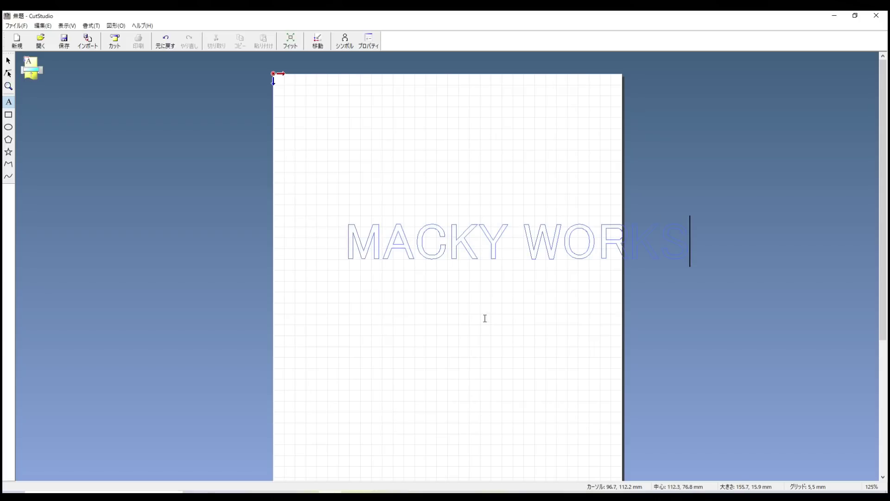
Fit the text within the page by repositioning it and shrinking it to about 95.4 by 10.5 mm
left_click(8, 61)
left_click_drag(559, 242, 491, 215)
left_click_drag(279, 221, 410, 229)
left_click_drag(535, 220, 450, 245)
left_click_drag(432, 213, 432, 232)
scroll(411, 252, "up", 3)
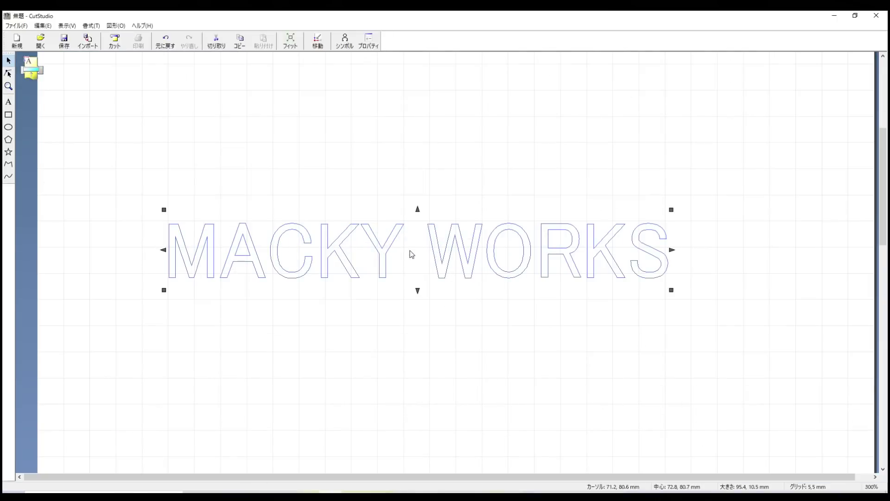
Move the text slightly upward, centred at about 73.2, 75.8 mm, and switch it to its rotation and slant handles
left_click(335, 251)
left_click_drag(335, 251, 337, 225)
left_click(337, 226)
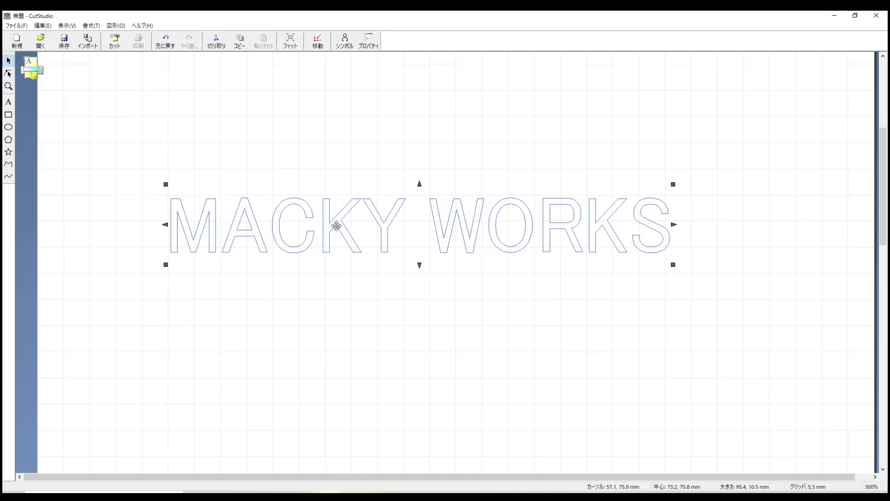
left_click(209, 230)
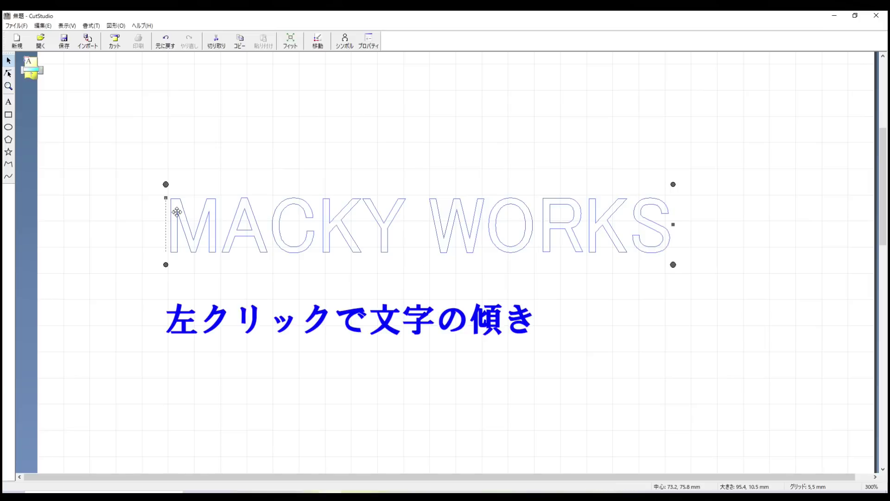
Slant the text "MACKY WORKS" to the right until it is about 99.7 mm wide
scroll(123, 213, "up", 2)
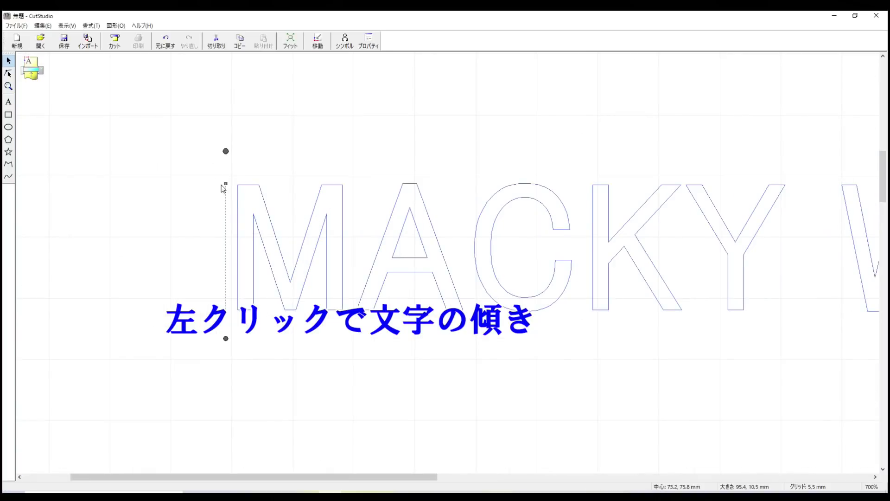
left_click(226, 194)
left_click(235, 217)
left_click_drag(226, 188, 277, 188)
scroll(361, 215, "down", 2)
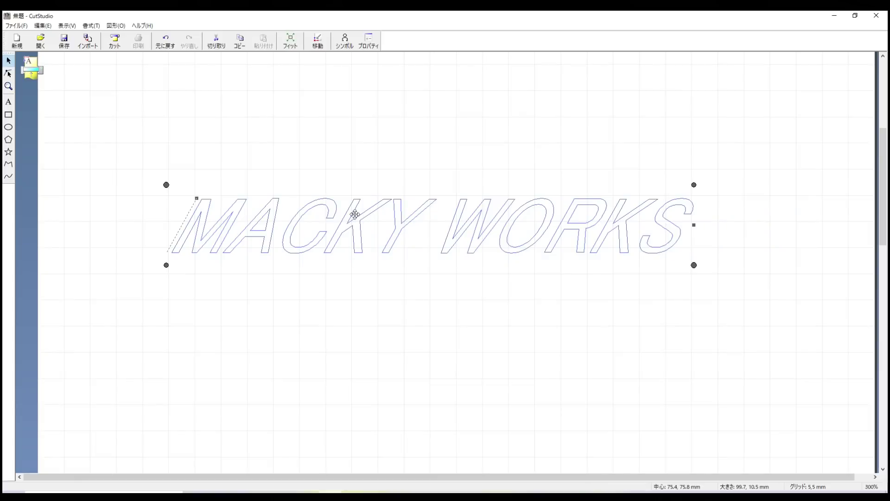
Adjust the text's slant back to nearly upright, leaving it about 95.4 mm wide
left_click_drag(194, 199, 166, 225)
scroll(166, 225, "up", 3)
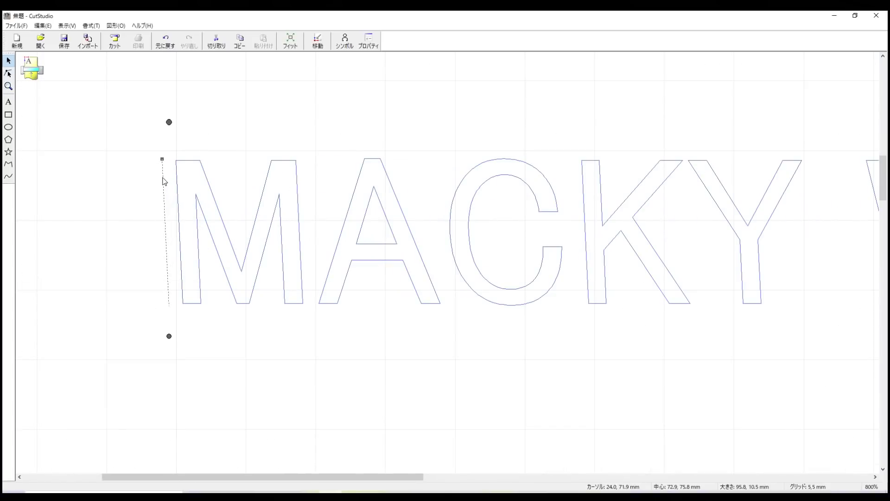
left_click_drag(163, 159, 167, 158)
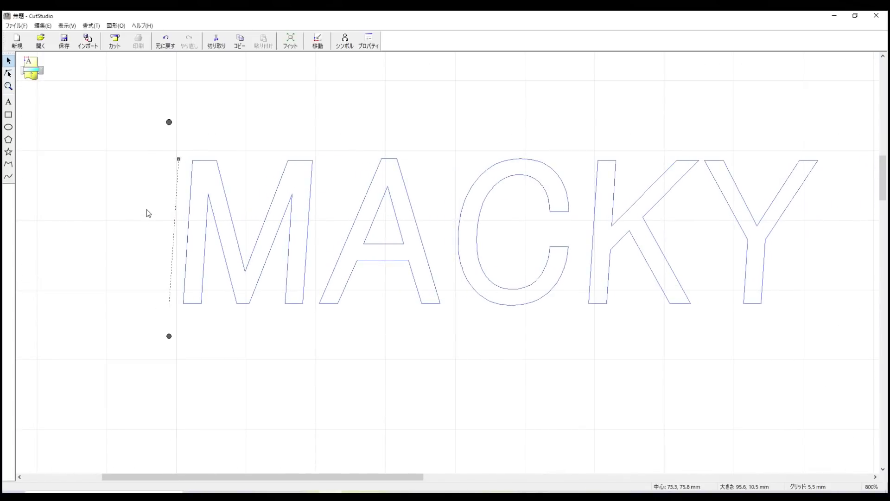
scroll(146, 218, "down", 2)
left_click_drag(161, 188, 163, 188)
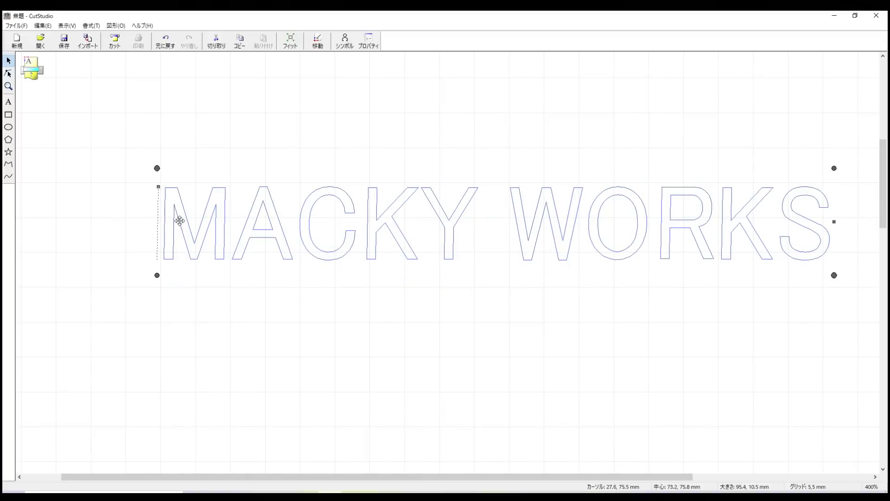
Reduce the text's height to about 9.7 mm and move it so its centre is at about 68.9, 78.1 mm
left_click(183, 218)
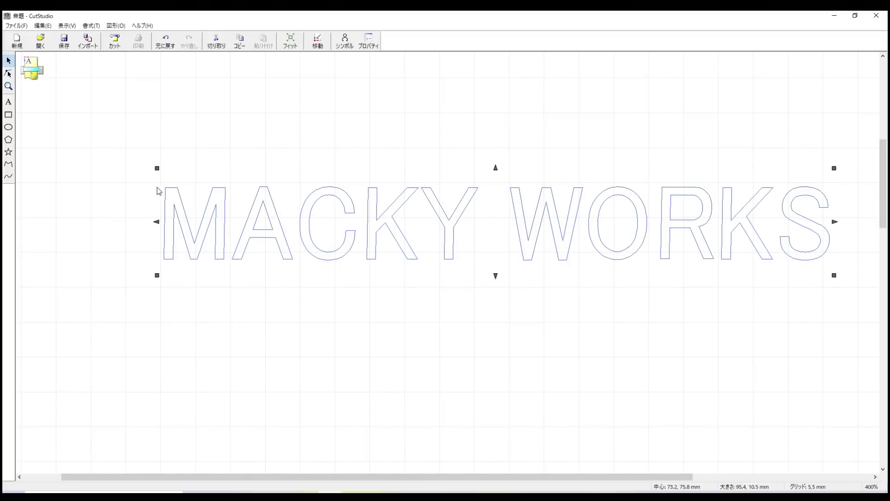
left_click(174, 199)
left_click_drag(156, 170, 176, 175)
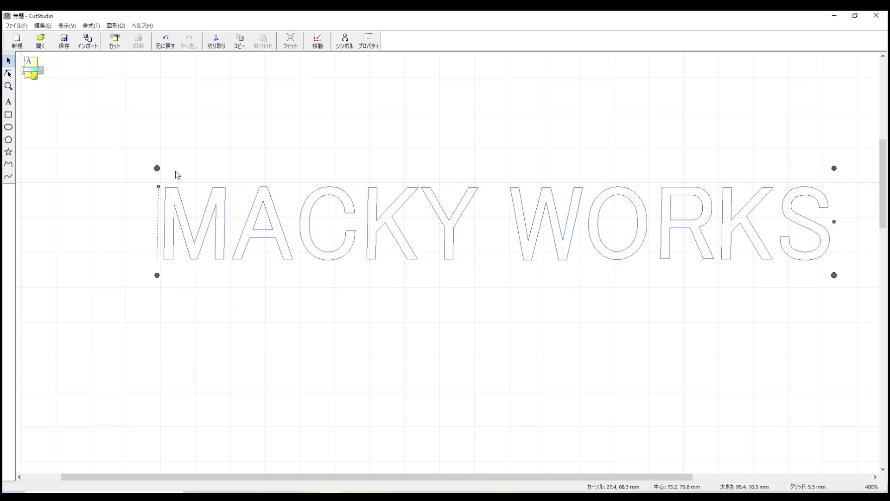
left_click(178, 207)
left_click_drag(497, 168, 495, 177)
scroll(403, 234, "down", 1)
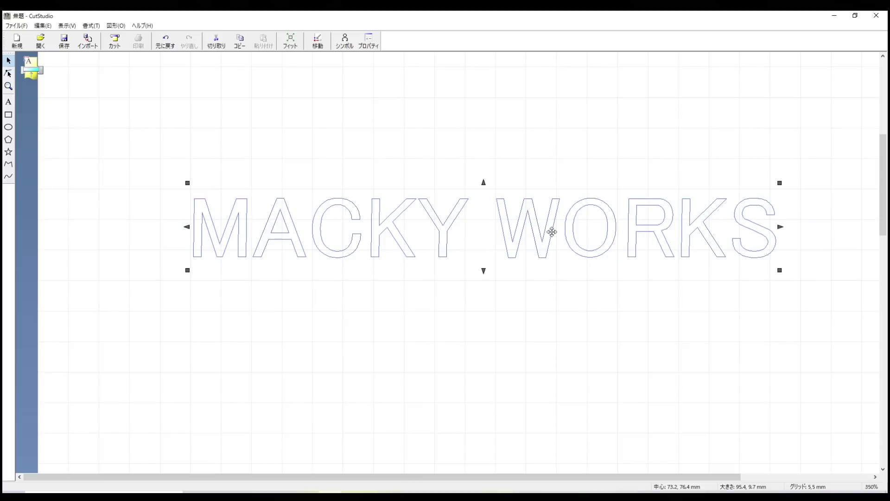
left_click_drag(574, 236, 548, 247)
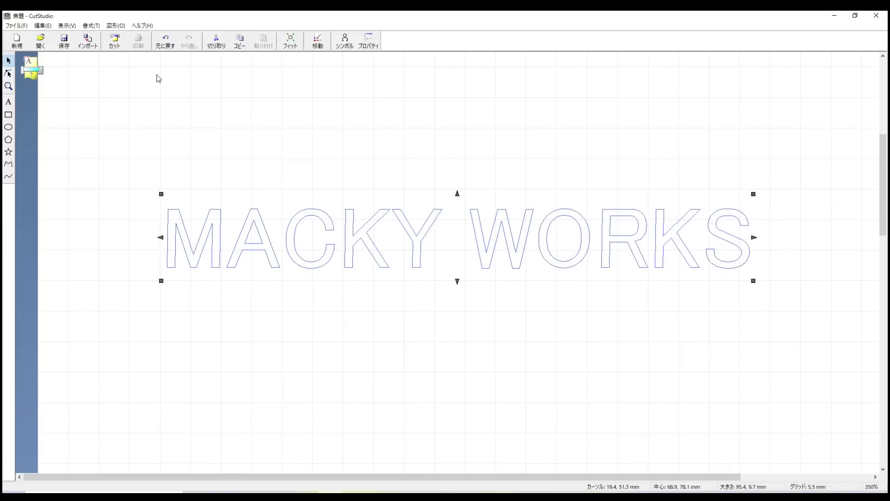
Open the text's font settings and choose the Trebuchet MS font
left_click(90, 27)
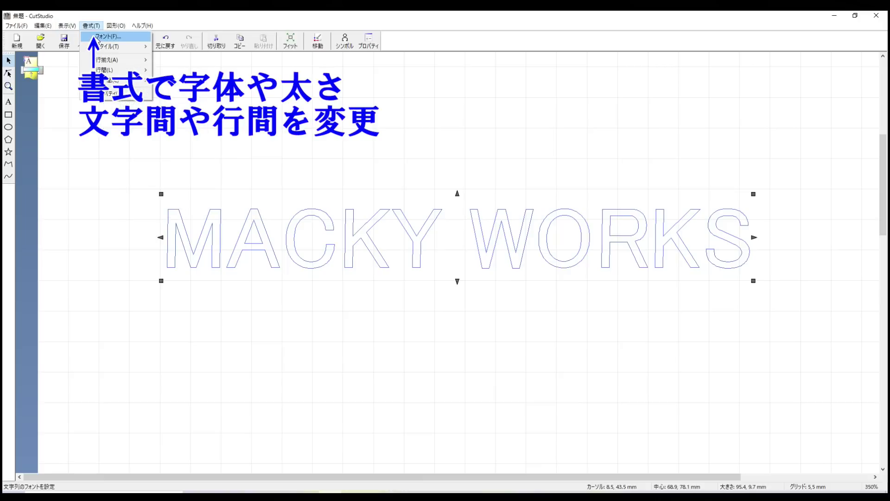
left_click(99, 36)
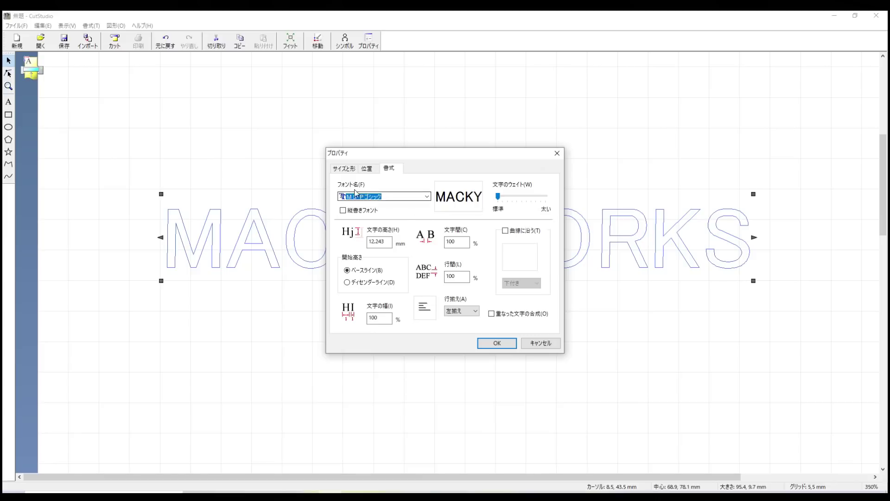
left_click(427, 197)
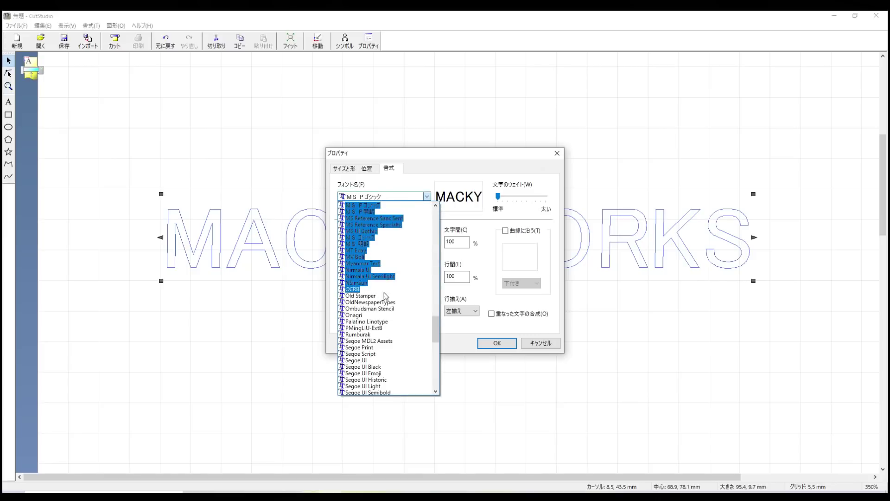
scroll(390, 337, "down", 15)
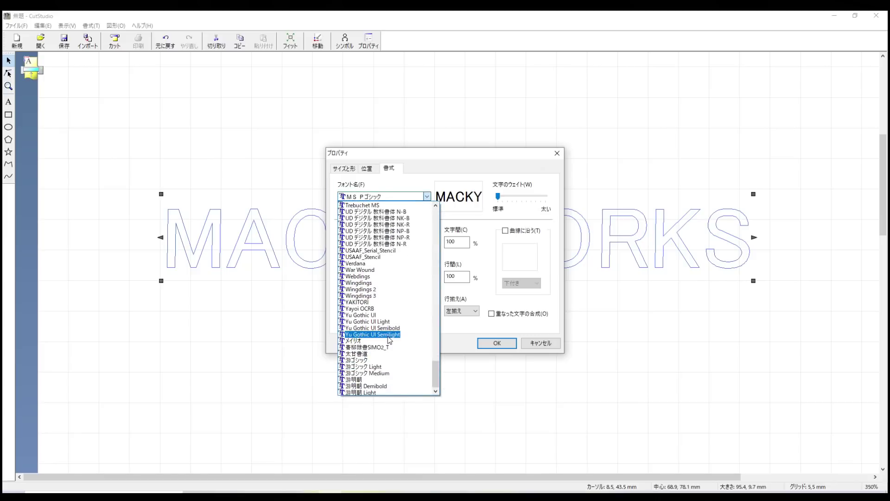
scroll(377, 352, "up", 7)
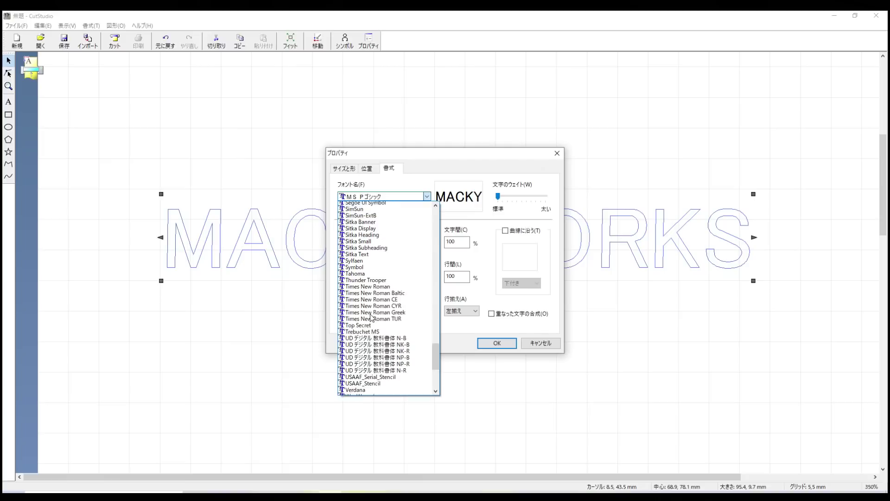
left_click(368, 335)
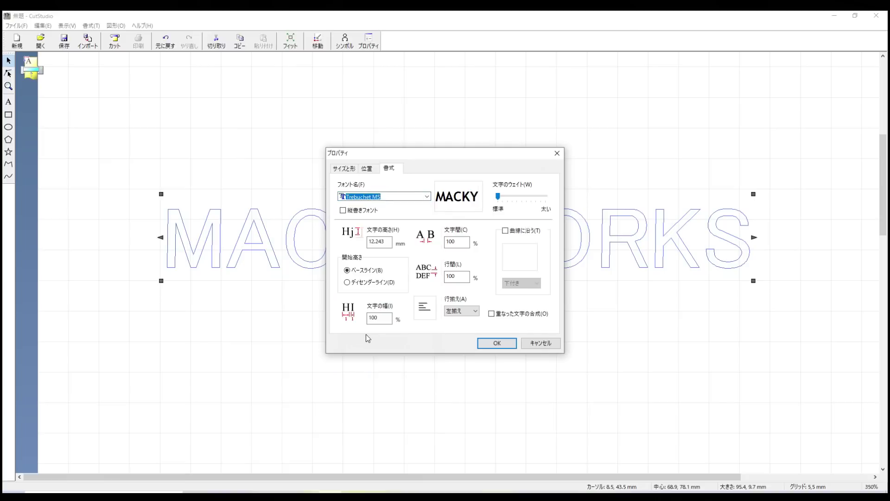
Change the font to OldNewspaperTypes and apply it to the text
left_click(427, 196)
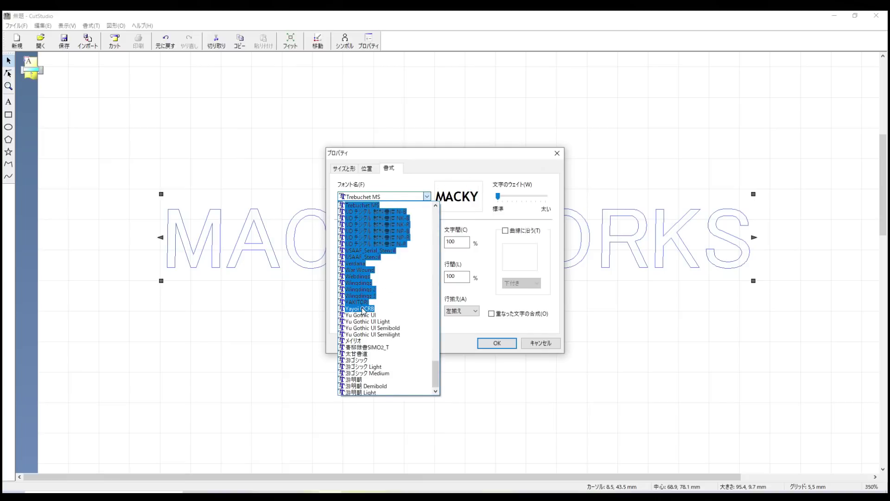
scroll(364, 309, "up", 4)
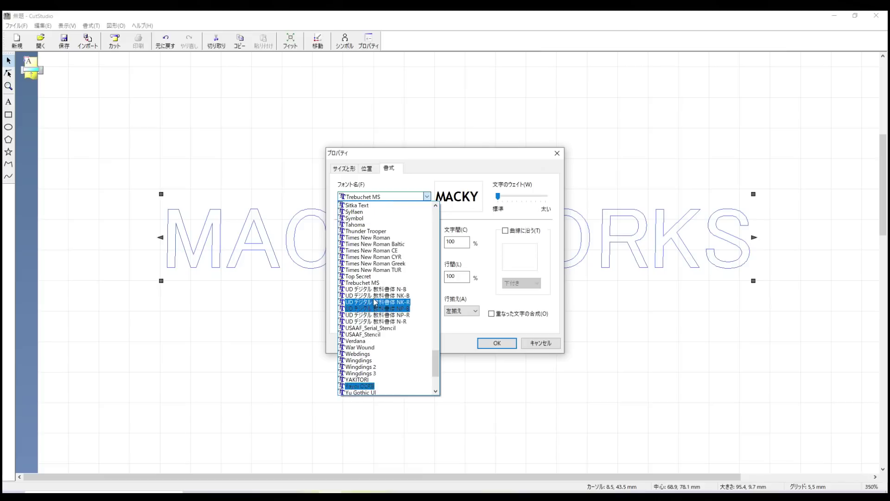
scroll(368, 306, "up", 10)
scroll(373, 300, "up", 5)
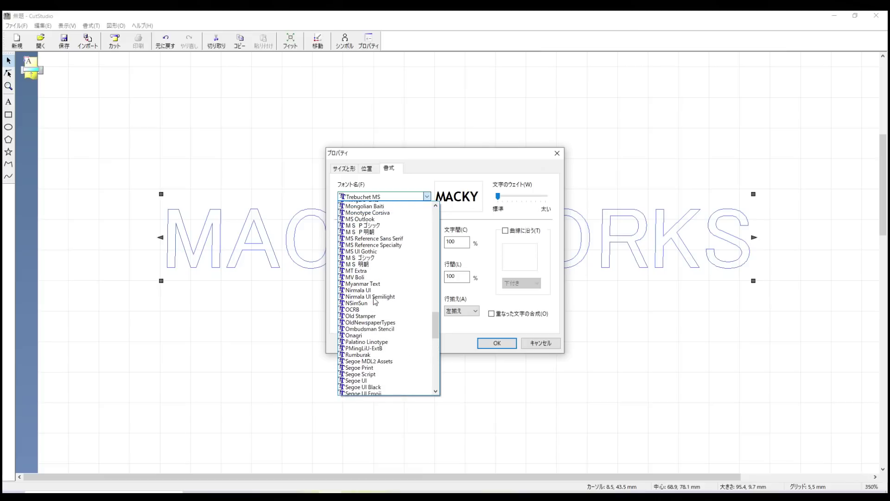
left_click(367, 335)
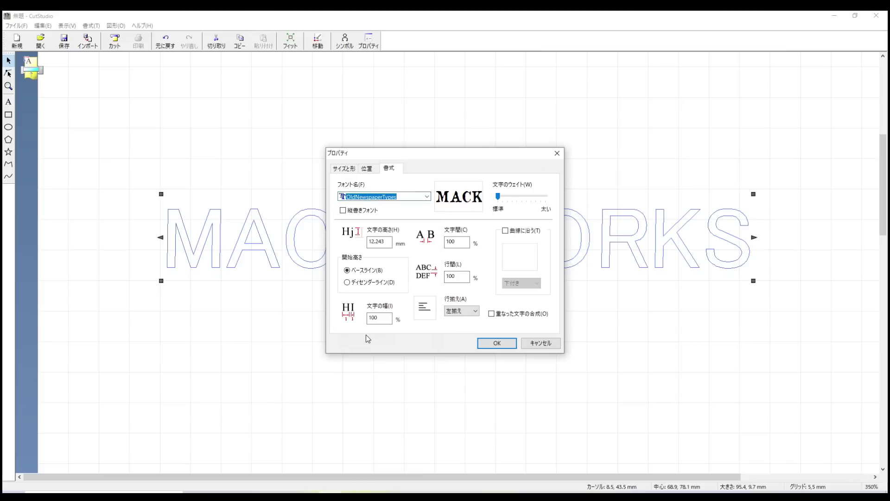
left_click(496, 343)
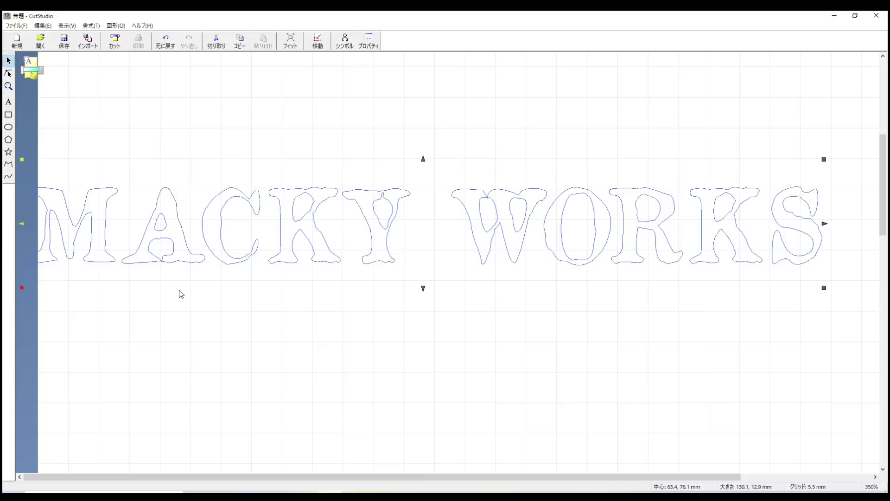
Move the text fully onto the page and narrow it from its left side to about 79.3 mm wide
left_click_drag(215, 228, 251, 245)
left_click(72, 241)
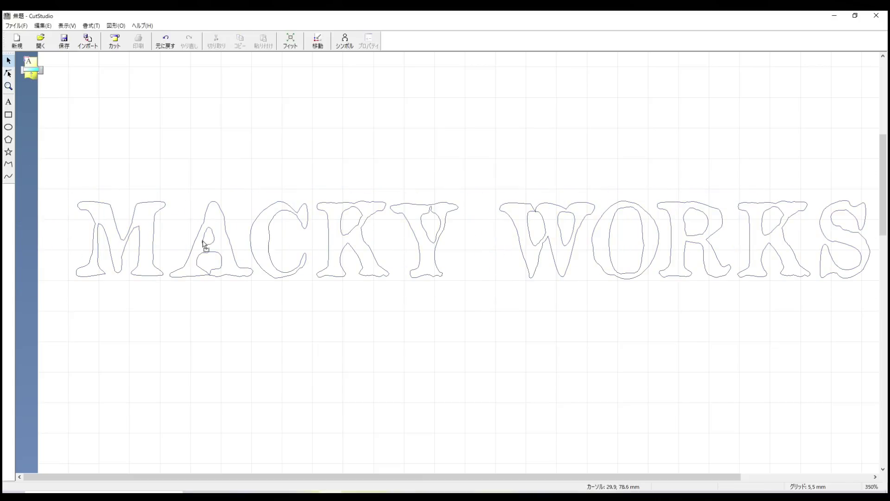
left_click(93, 246)
left_click_drag(70, 238, 383, 237)
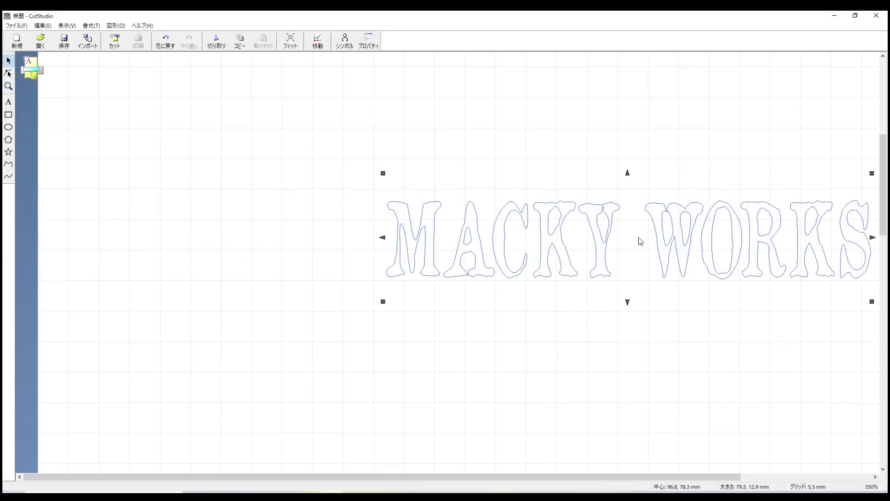
Shrink the text to about 41.1 by 7.6 mm and place it toward the page's left side, centred at about 35.7, 86.3 mm
left_click_drag(659, 237, 474, 234)
left_click_drag(412, 184, 409, 211)
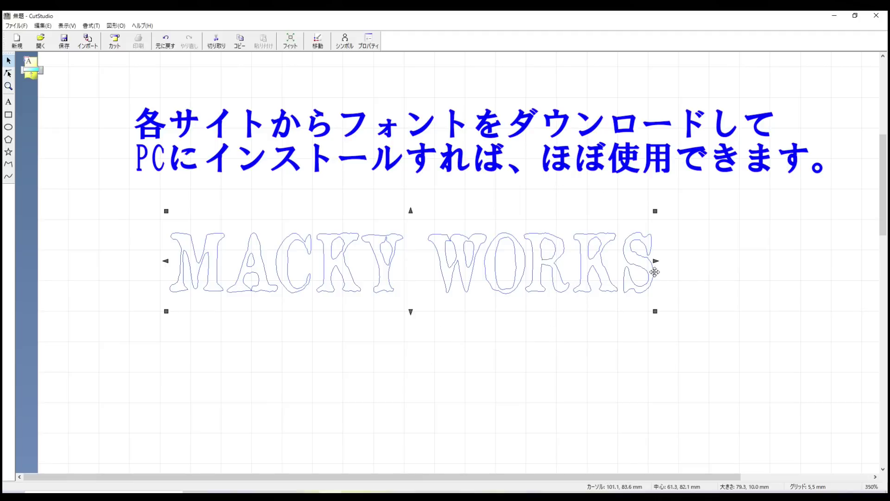
left_click_drag(656, 265, 412, 278)
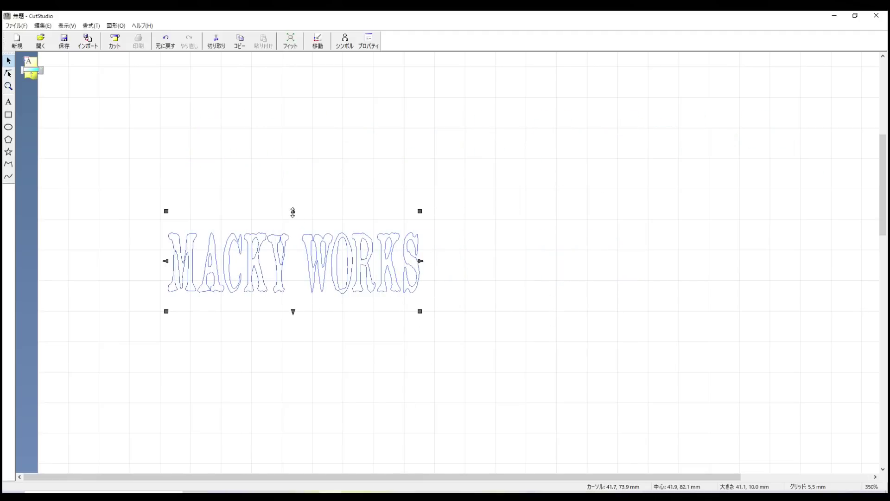
left_click_drag(293, 211, 293, 235)
left_click(424, 160)
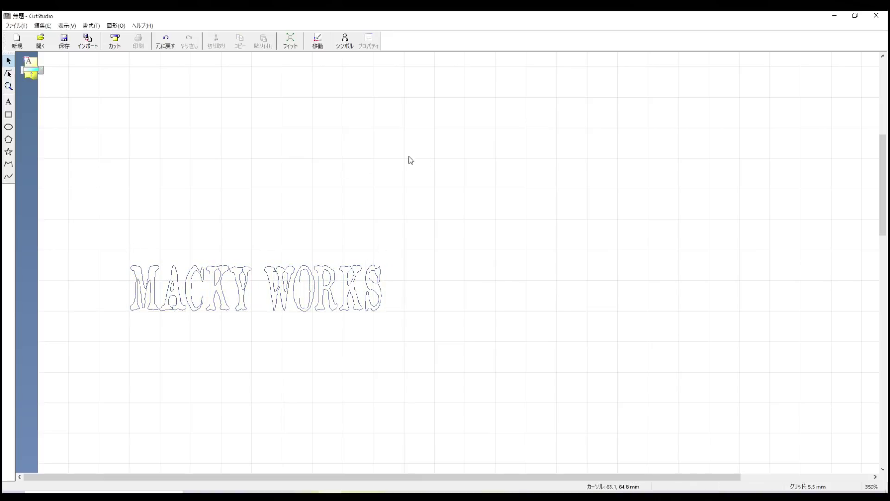
Change the font of the text "MACKY WORKS" to Boston Traffic
left_click(281, 291)
left_click(91, 25)
left_click(106, 37)
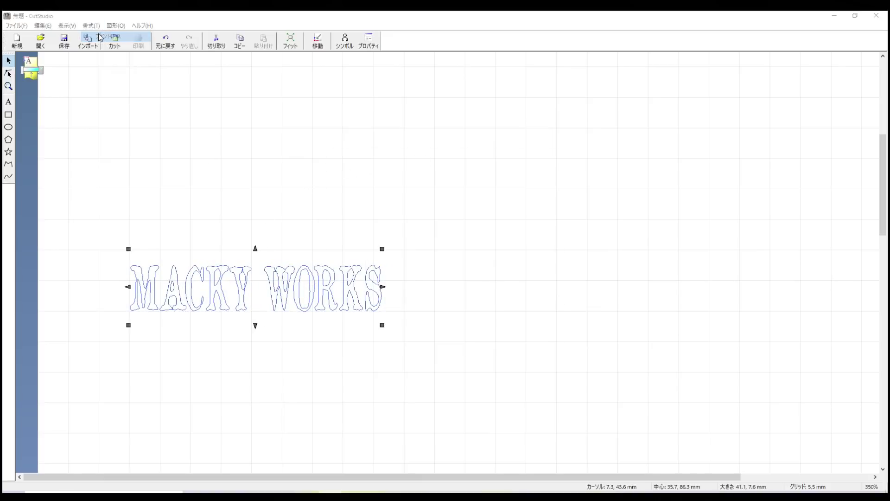
left_click(427, 197)
scroll(397, 259, "up", 20)
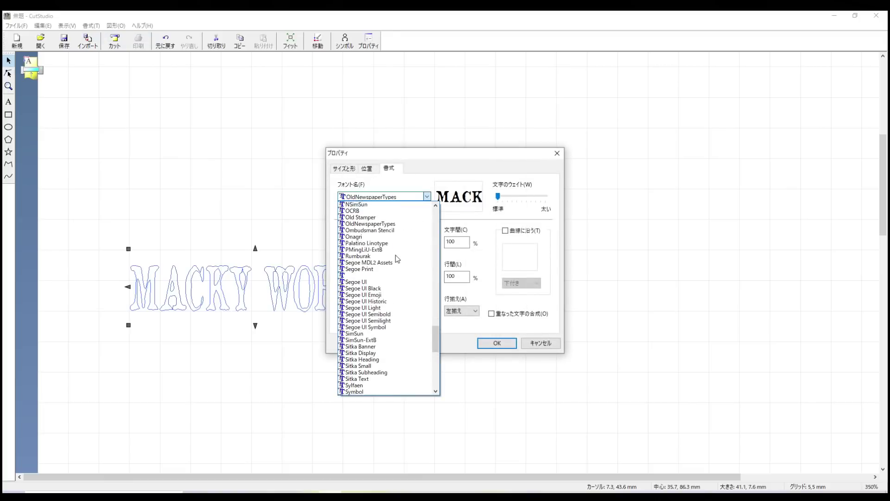
scroll(397, 259, "up", 15)
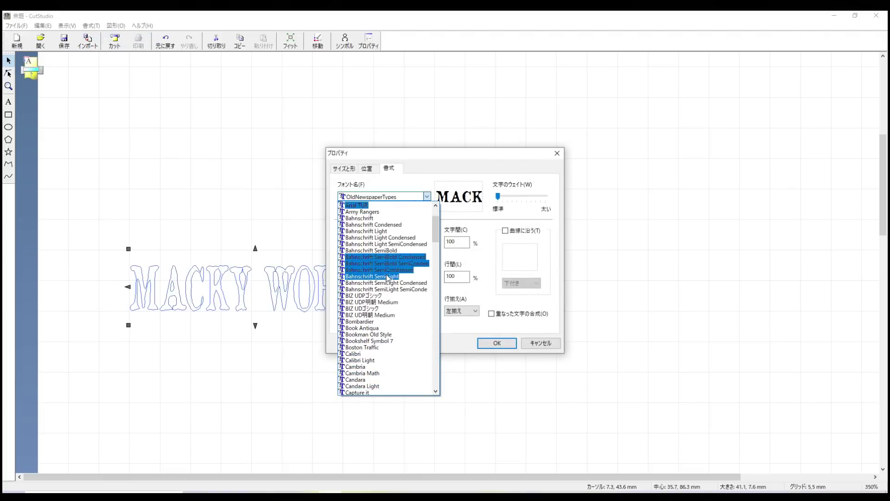
scroll(392, 301, "down", 1)
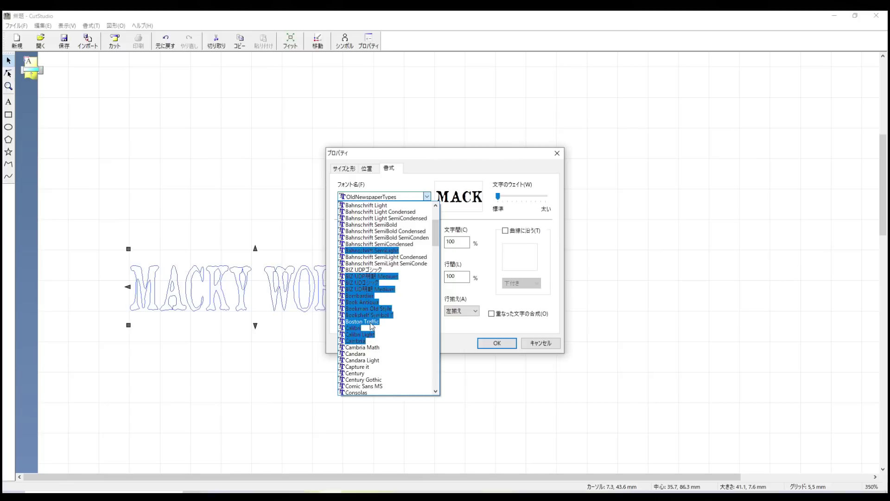
left_click(373, 322)
left_click(488, 345)
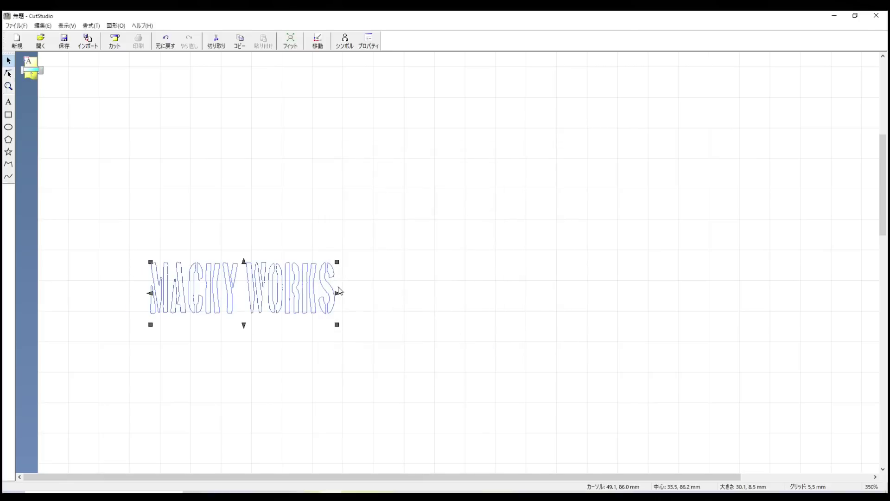
Enlarge the stencil-style text to about 72.6 mm wide and 12.9 mm high
left_click_drag(334, 293, 598, 294)
scroll(395, 334, "up", 3)
scroll(395, 325, "down", 1)
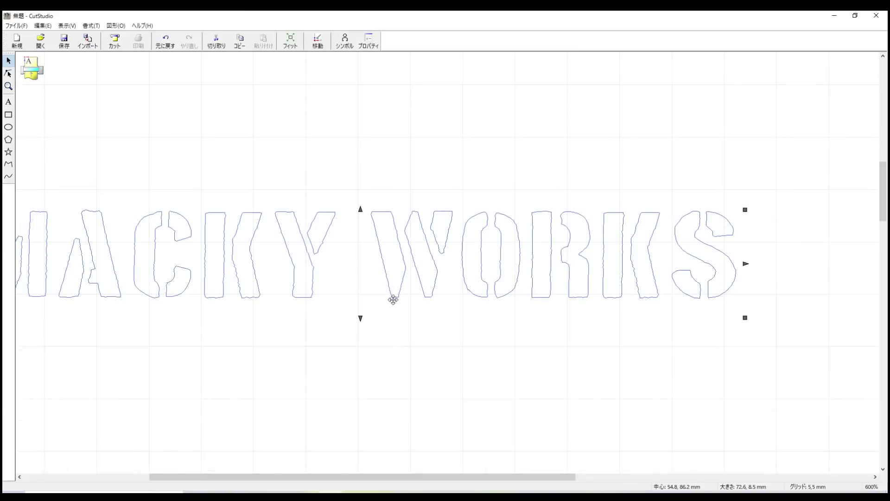
left_click_drag(364, 216, 370, 163)
scroll(294, 251, "down", 2)
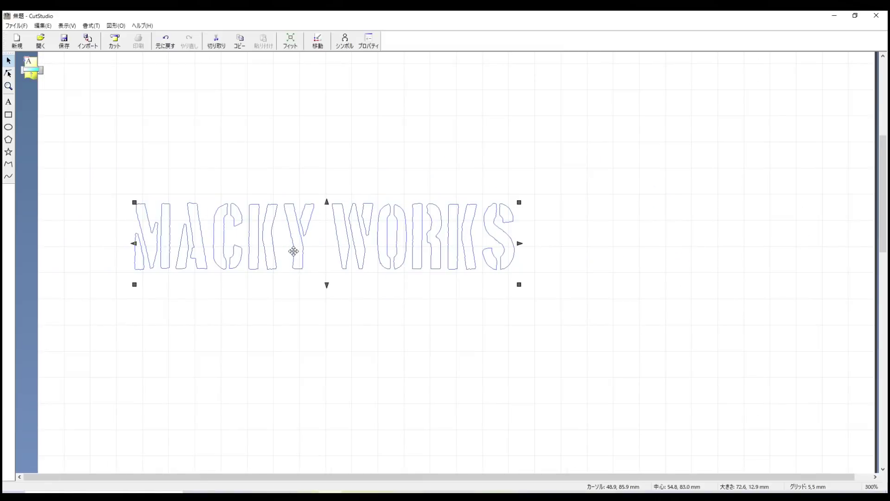
Move the text to the right, widen it to about 88.0 mm and deselect it
left_click_drag(440, 266, 495, 266)
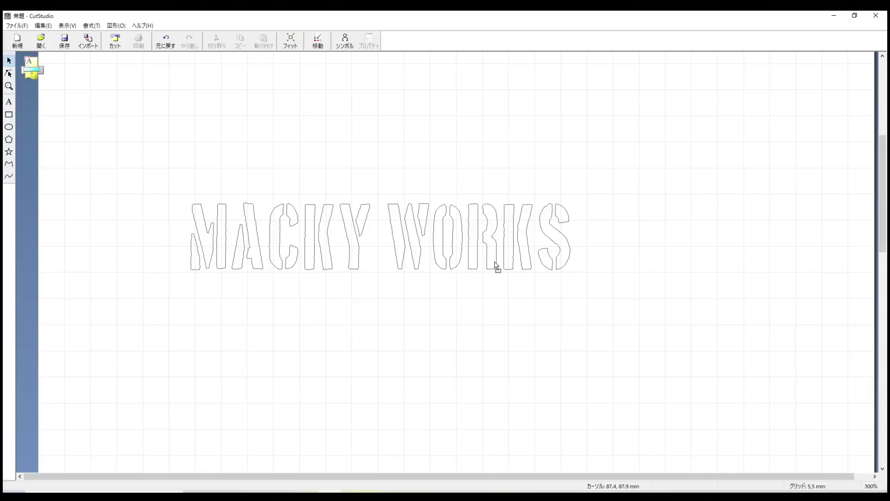
left_click(527, 247)
left_click_drag(574, 243, 657, 244)
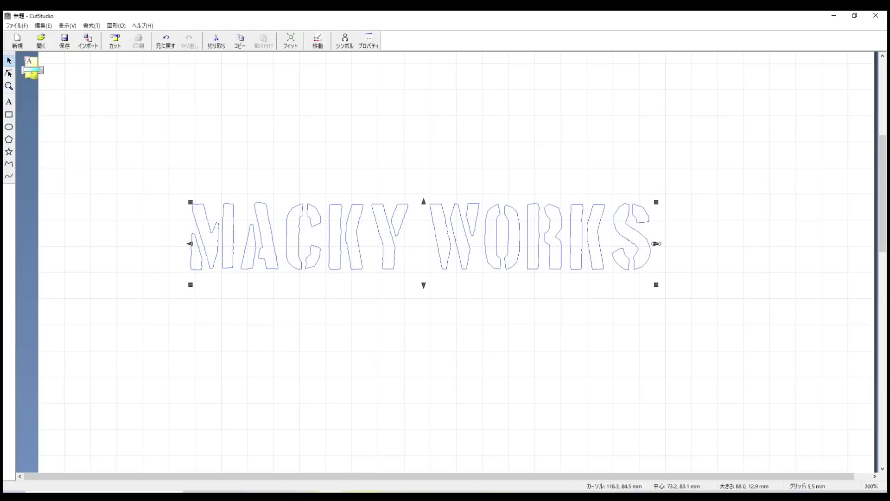
left_click(244, 299)
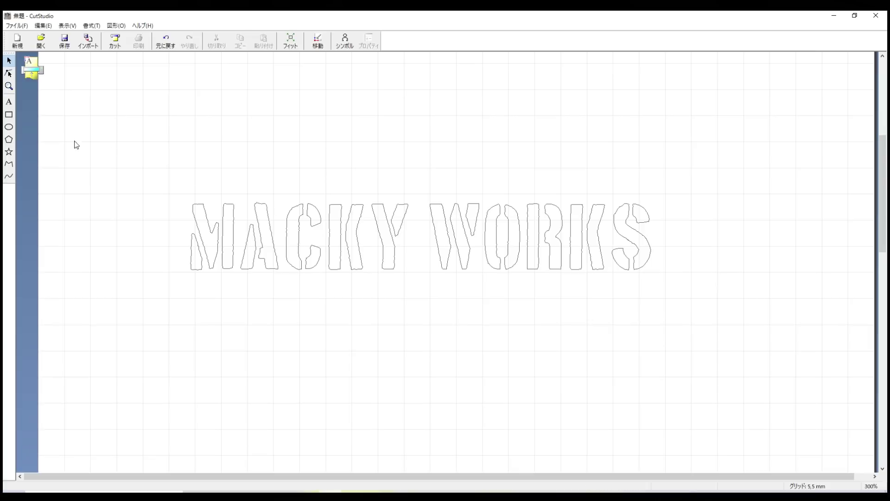
Frame the text "MACKY WORKS" with two nested rectangles, about 100.1 by 22.6 mm inside and about 105.9 by 27.0 mm outside
left_click(7, 115)
mouse_move(159, 180)
left_mouse_down()
mouse_move(205, 294)
mouse_move(497, 314)
mouse_move(682, 298)
left_mouse_up()
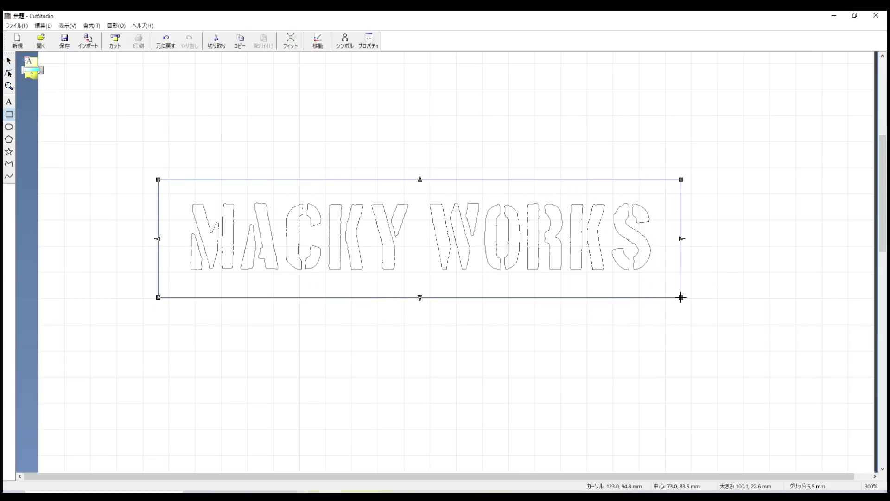
left_click_drag(143, 168, 698, 310)
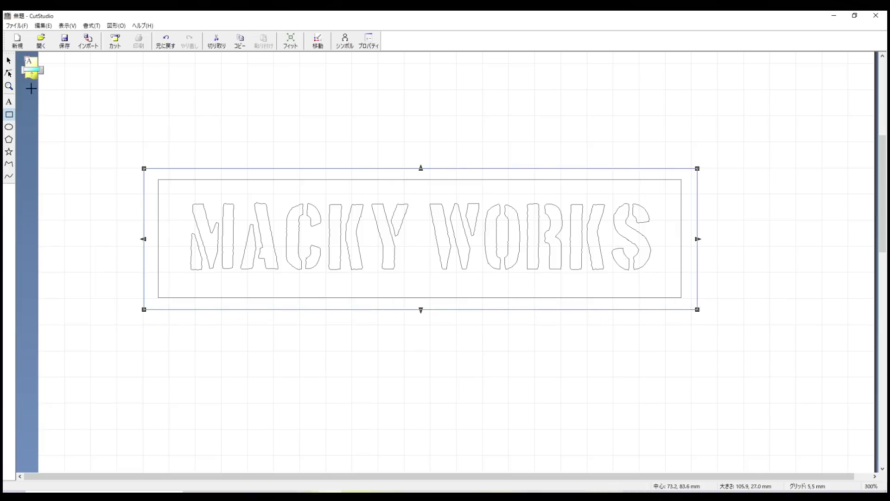
left_click(9, 60)
left_click(202, 165)
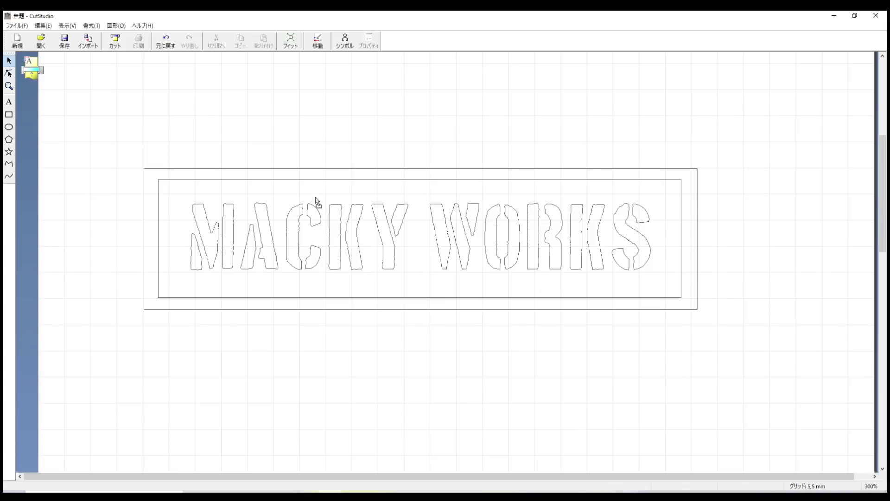
Convert the text and both surrounding rectangles to continuous lines (連続線に変換) and merge them into one object (連続線の統合)
left_click(308, 224)
left_click(270, 227)
left_click(130, 201)
left_click_drag(107, 142, 746, 338)
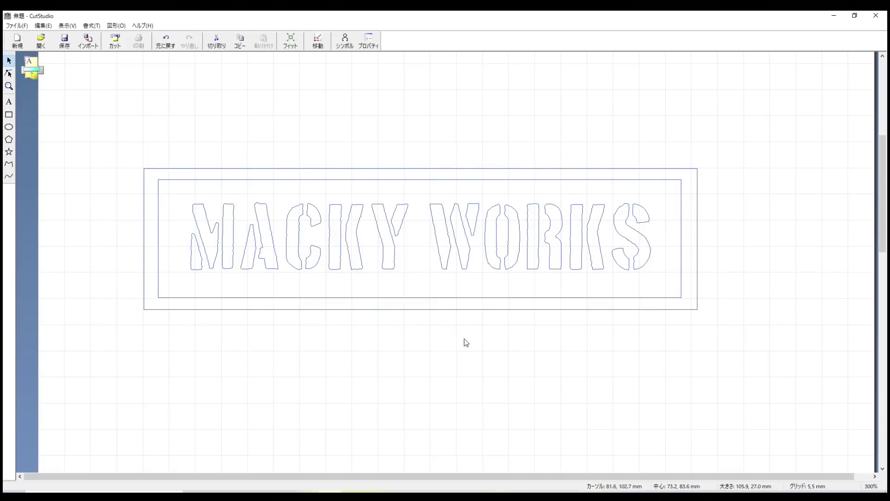
right_click(355, 227)
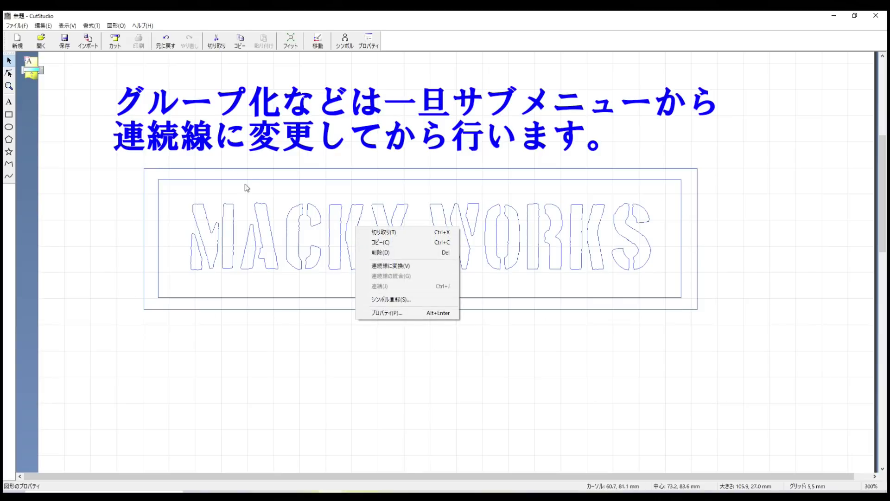
left_click(385, 266)
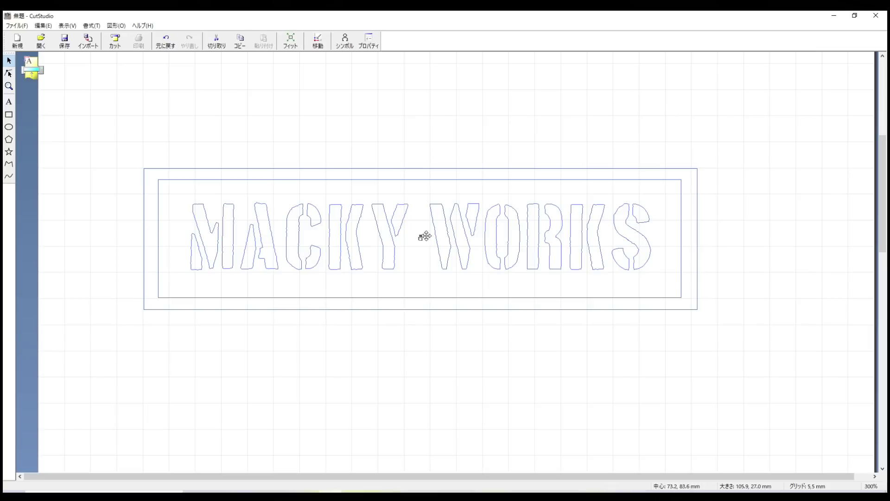
right_click(389, 244)
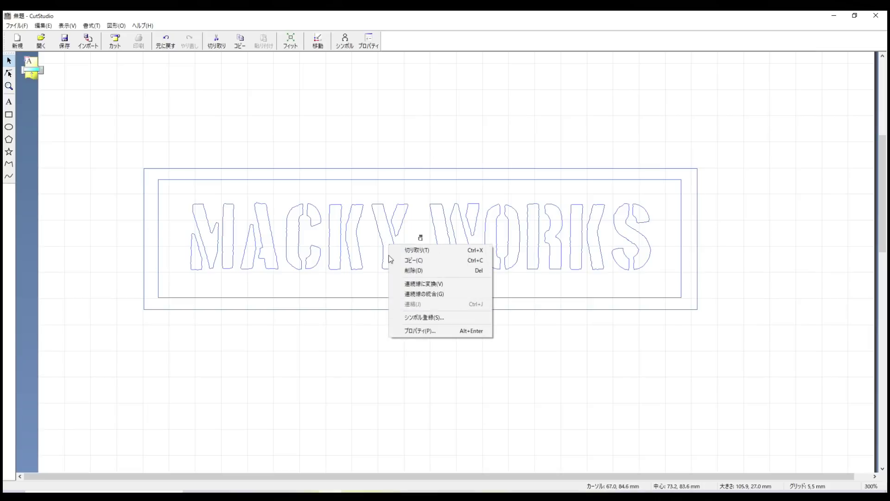
left_click(441, 296)
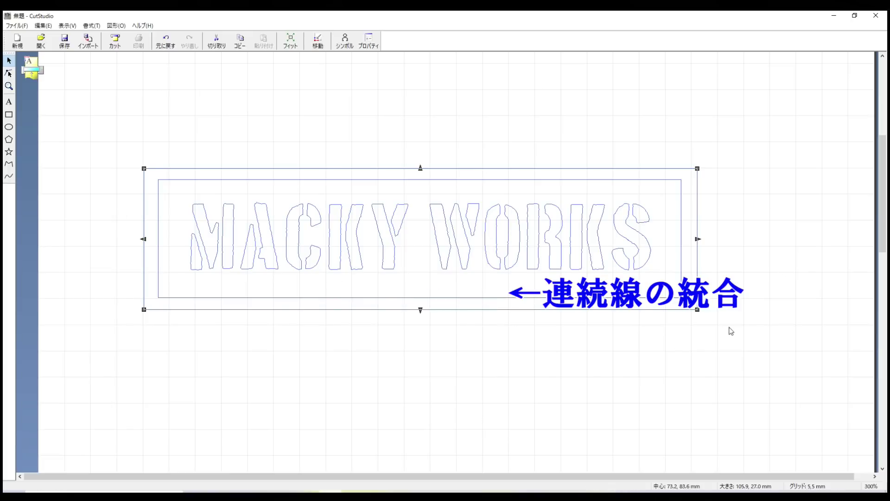
Shrink the merged nameplate to about 72.8 by 20.8 mm and place it centred at about 81.5, 83.1 mm
left_click_drag(479, 251, 490, 225)
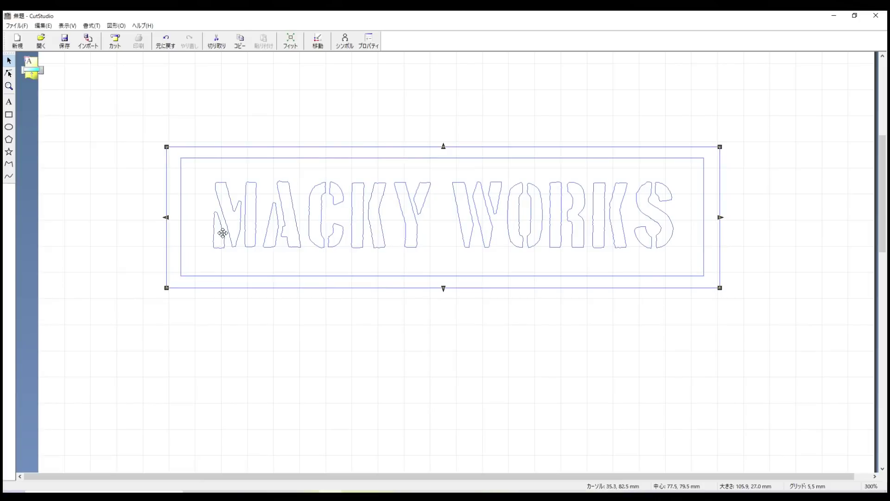
left_click_drag(166, 216, 340, 217)
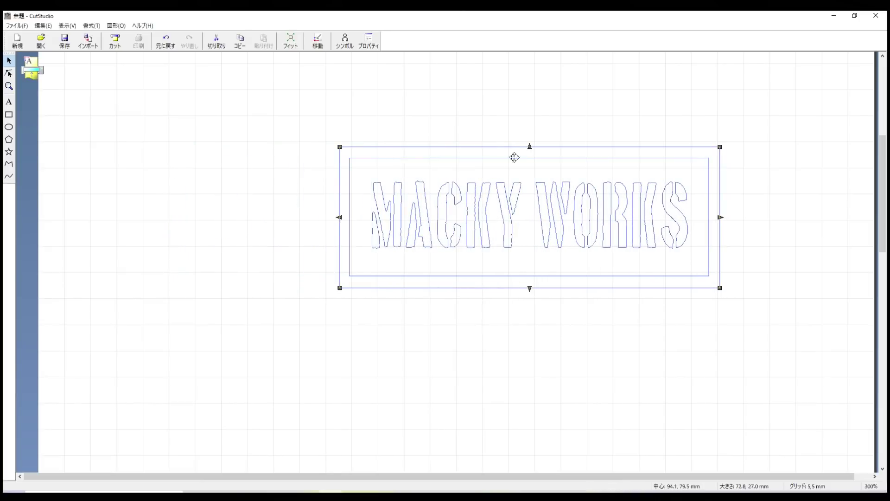
left_click_drag(529, 147, 529, 179)
left_click_drag(492, 244, 439, 234)
left_click(357, 214)
scroll(345, 187, "up", 1)
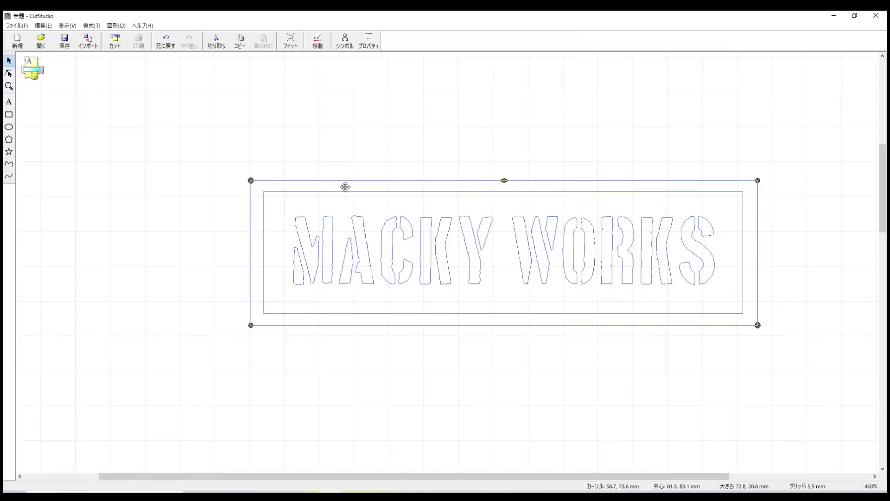
left_click(364, 249)
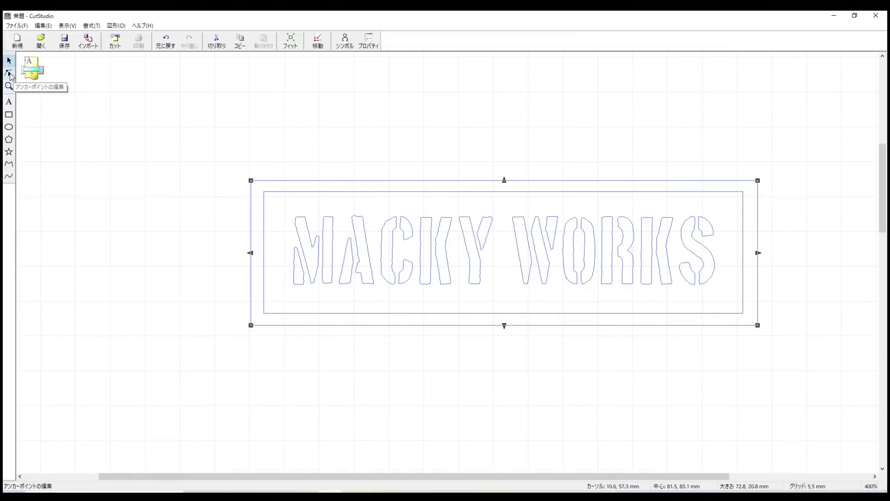
Start editing the nameplate's anchor points and pull the outer frame's upper-left corner point slightly outward
left_click(9, 73)
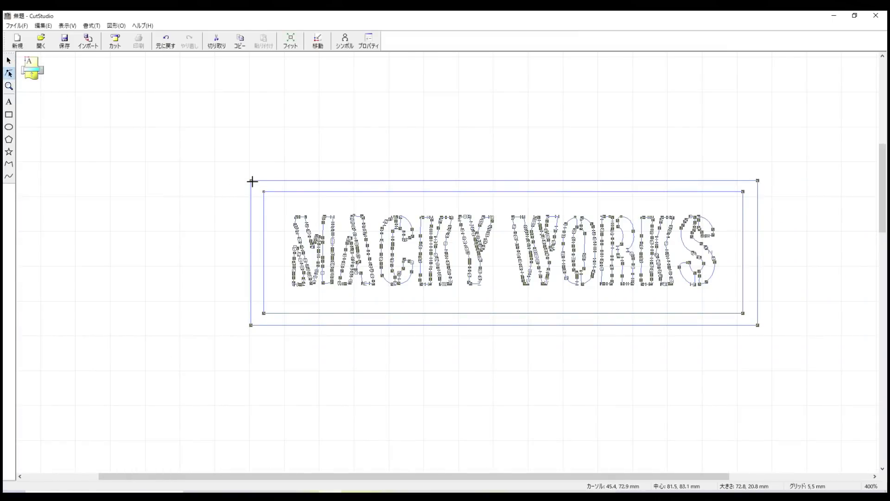
scroll(431, 242, "up", 6)
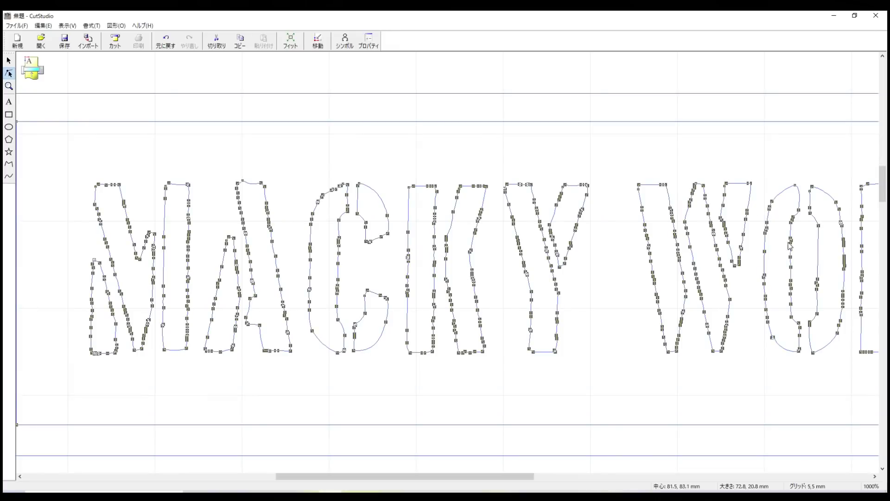
scroll(258, 315, "down", 4)
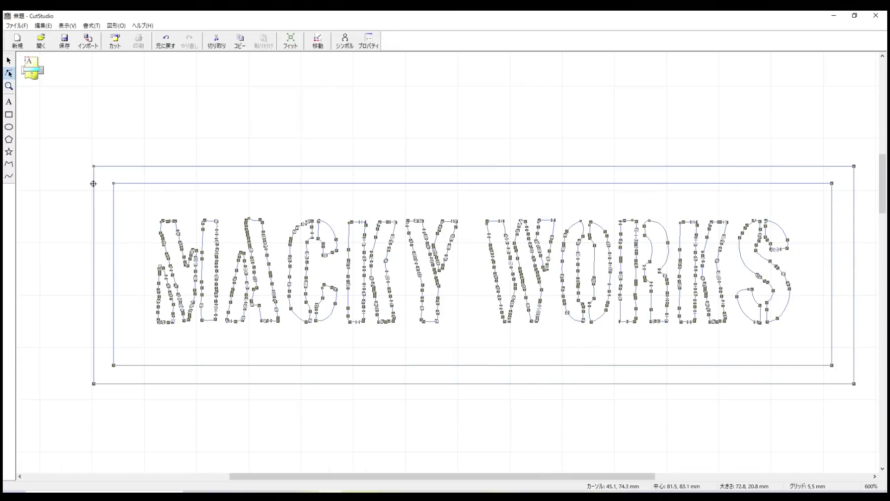
left_click_drag(94, 166, 92, 166)
scroll(74, 180, "up", 1)
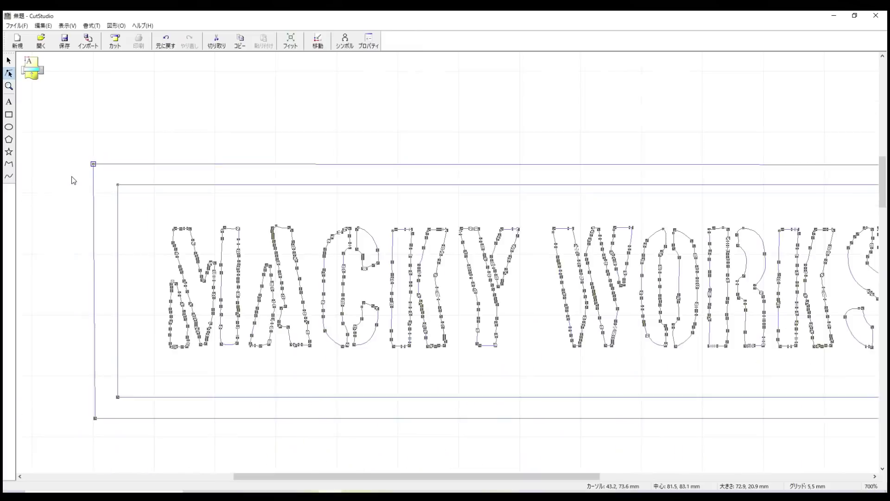
scroll(76, 181, "down", 2)
Move the outer frame's upper-left corner point back inward and fine-tune its position with small nudges
left_click_drag(87, 167, 90, 170)
key("Right")
key("Right")
key("Left")
key("Down")
key("Down")
key("Left")
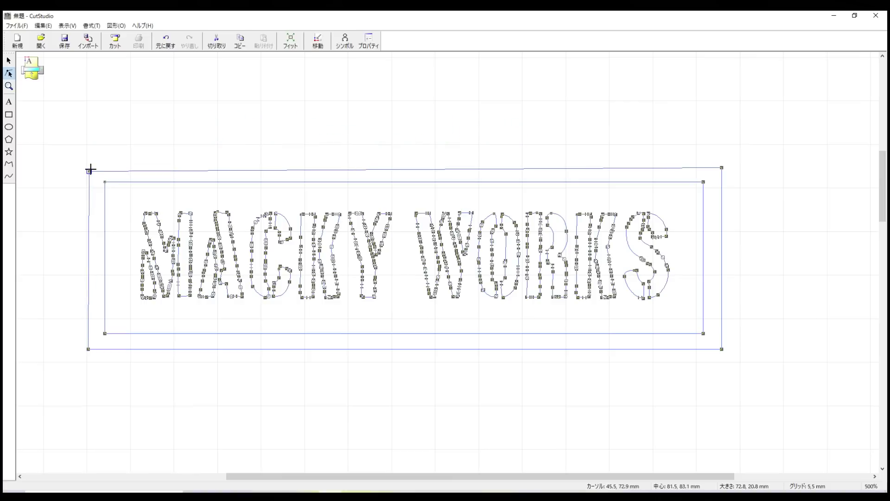
key("Right")
key("Right")
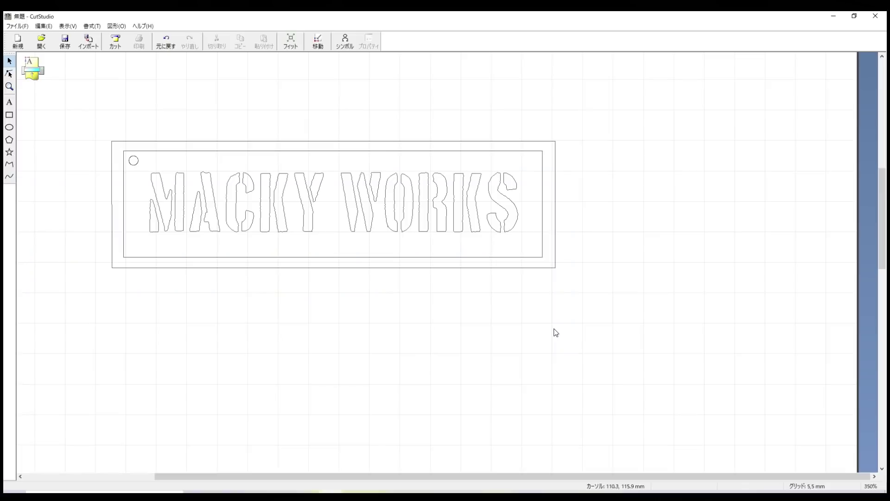
Draw a circle about 1.6 mm across near the inner frame's lower-left corner and delete it
scroll(647, 277, "down", 1)
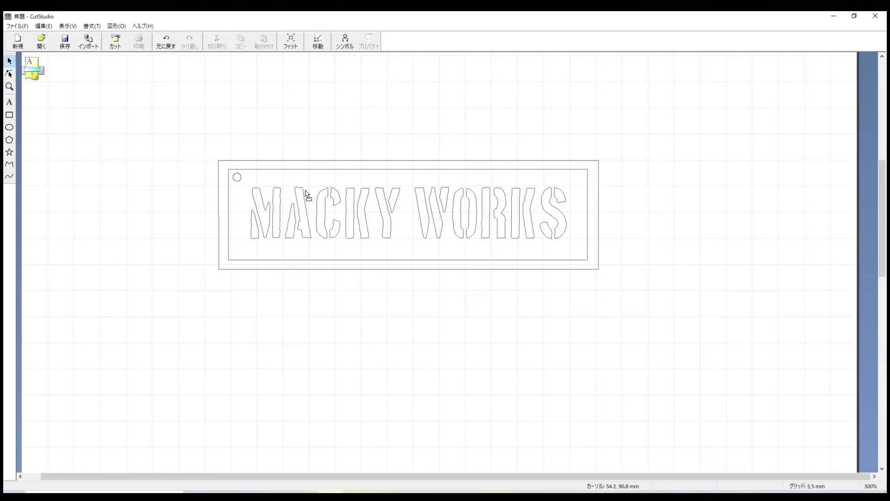
scroll(243, 186, "up", 4)
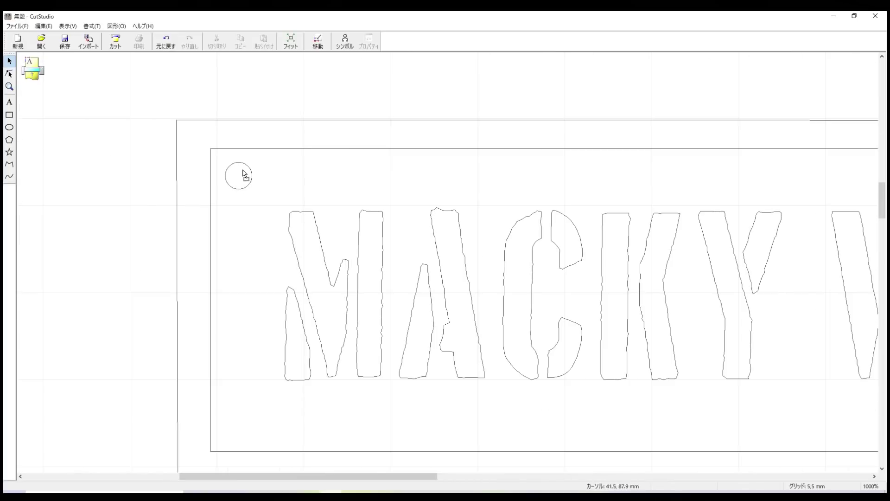
left_click(244, 185)
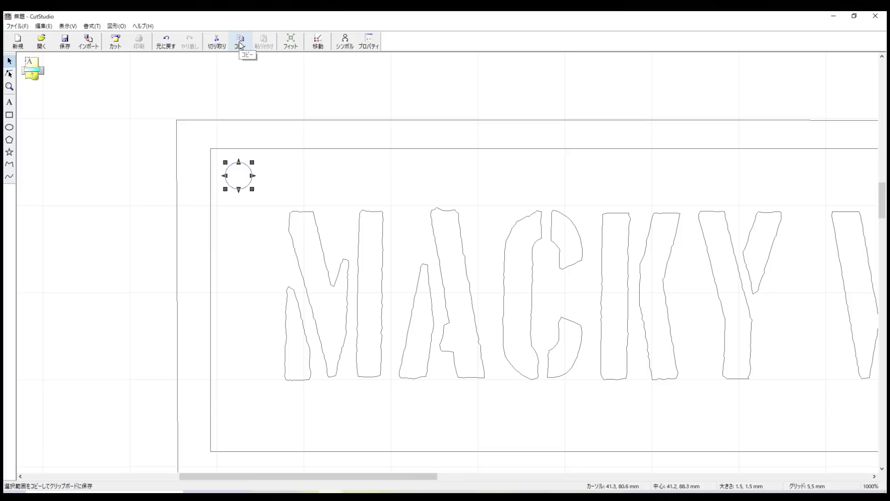
left_click(129, 226)
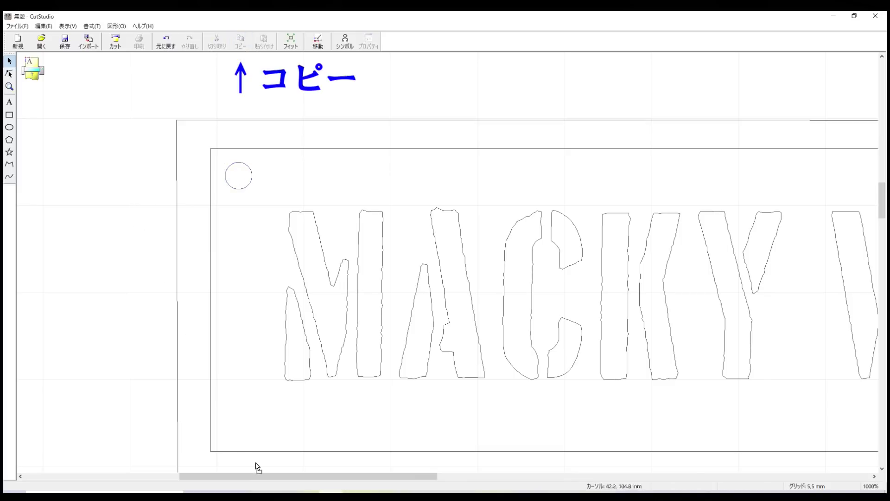
left_click(9, 127)
left_click_drag(234, 420, 263, 449)
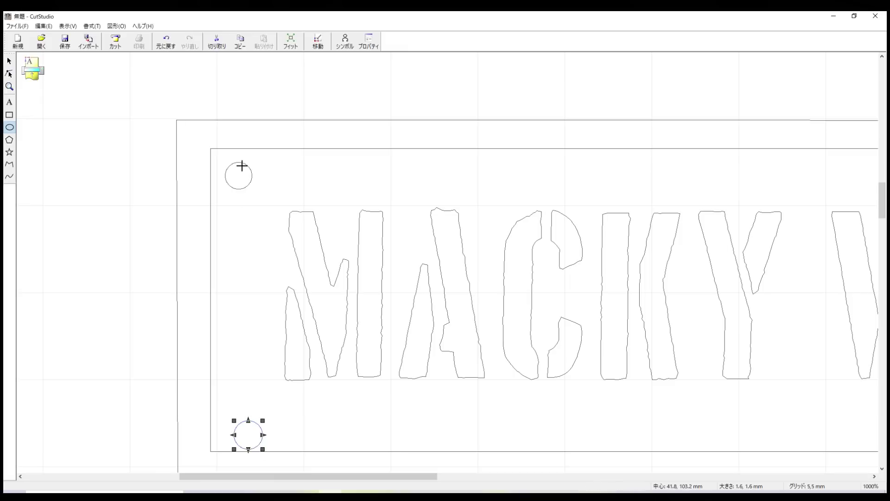
left_click(9, 61)
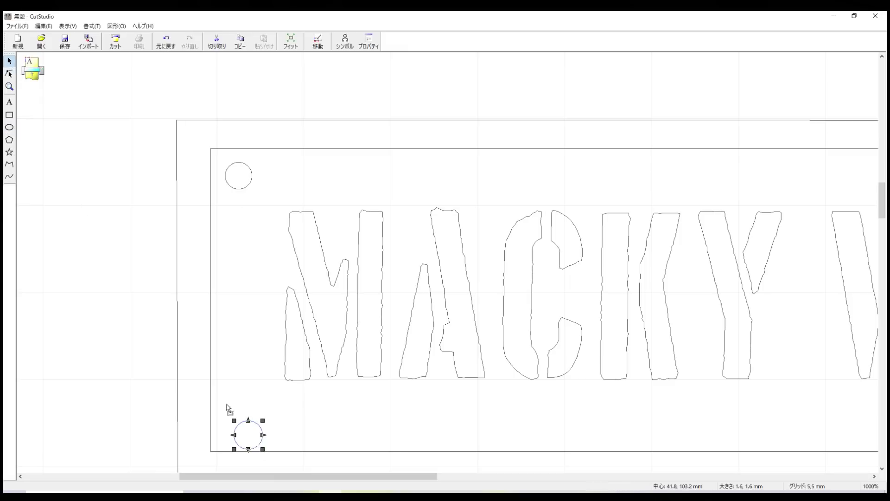
key("Delete")
Duplicate the small upper-left circle and place the copy in the inner frame's lower-left corner, centred at about 41.5, 102.6 mm
left_click(236, 189)
left_click(239, 42)
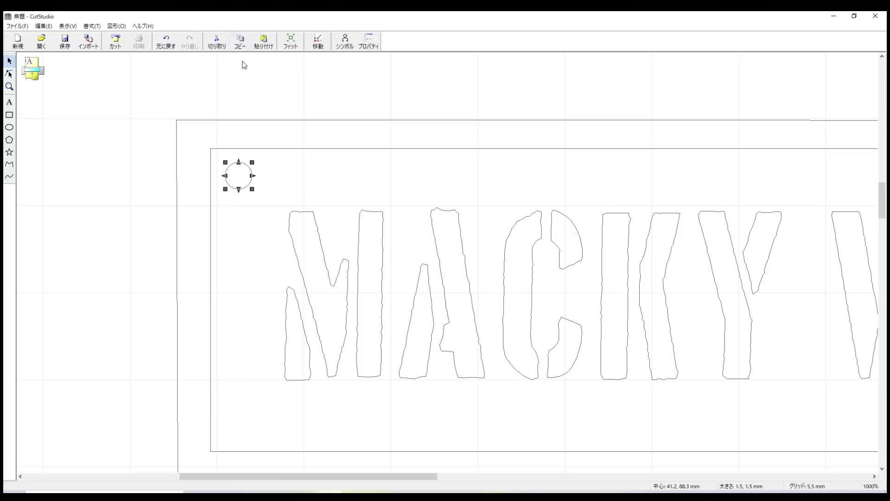
left_click(263, 42)
left_click_drag(333, 261, 251, 424)
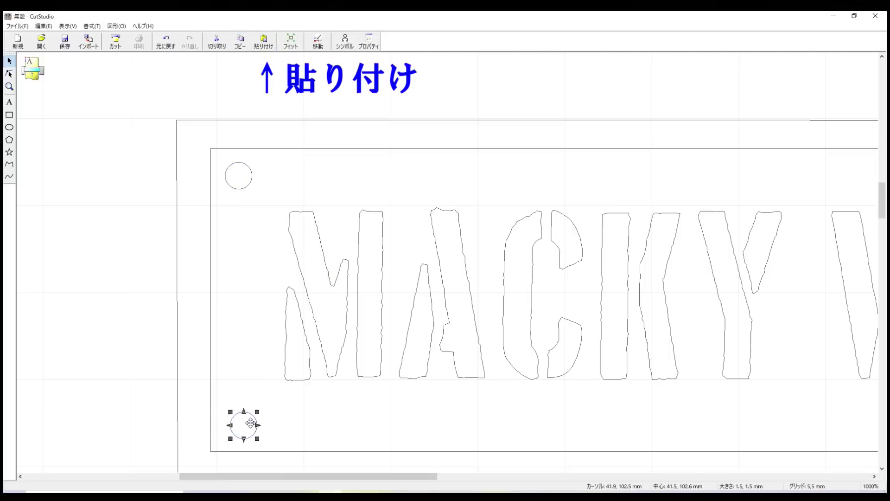
Duplicate the upper-left circle again and place the copy in the inner frame's upper-right corner, centred at about 106.4, 88.3 mm
left_click(246, 174)
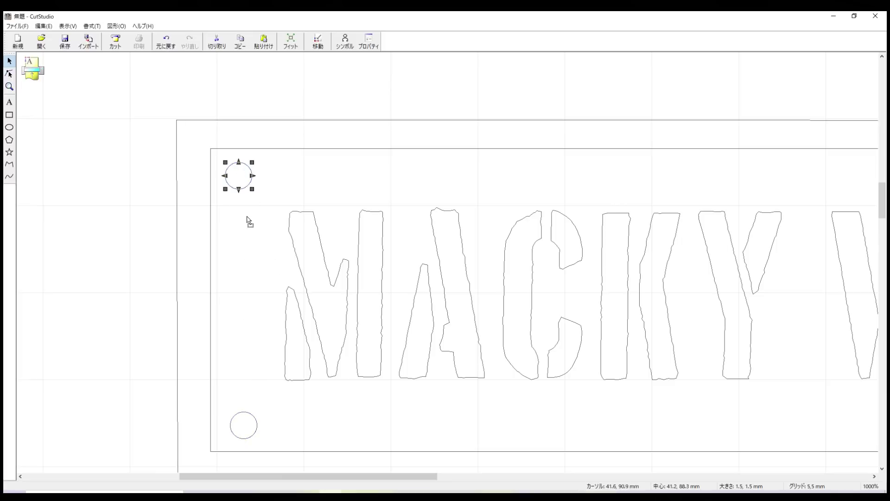
right_click(243, 174)
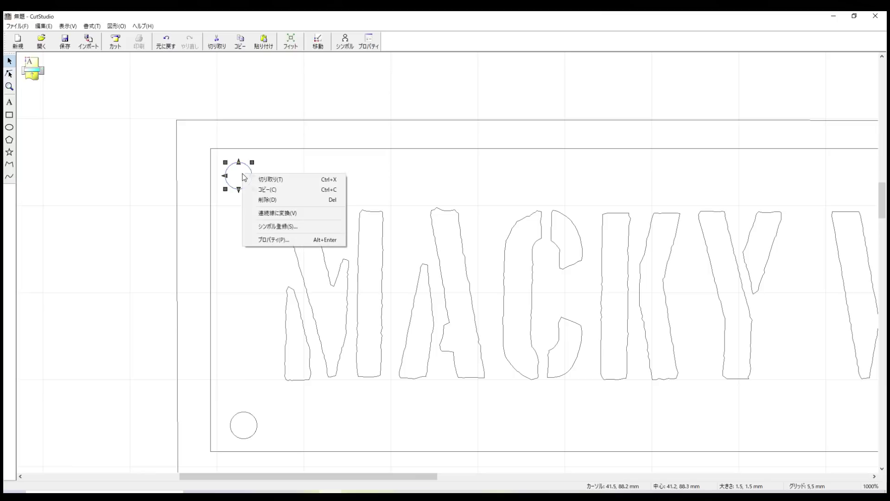
left_click(266, 190)
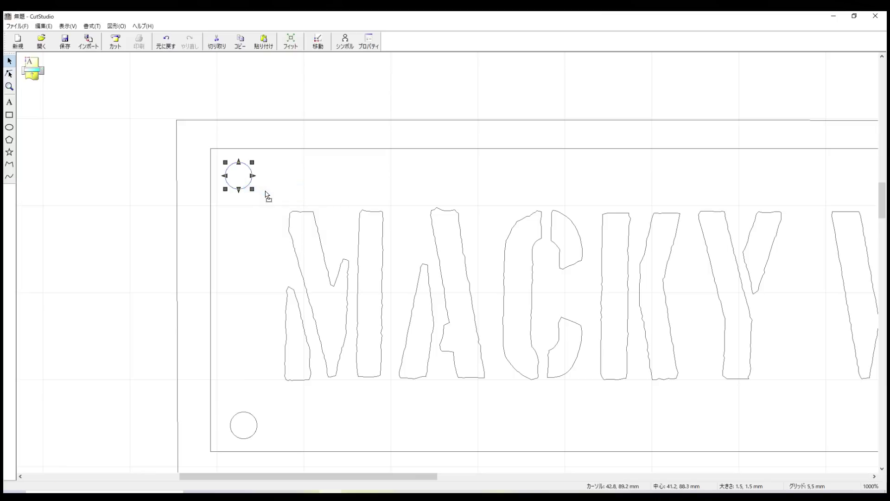
left_click(263, 41)
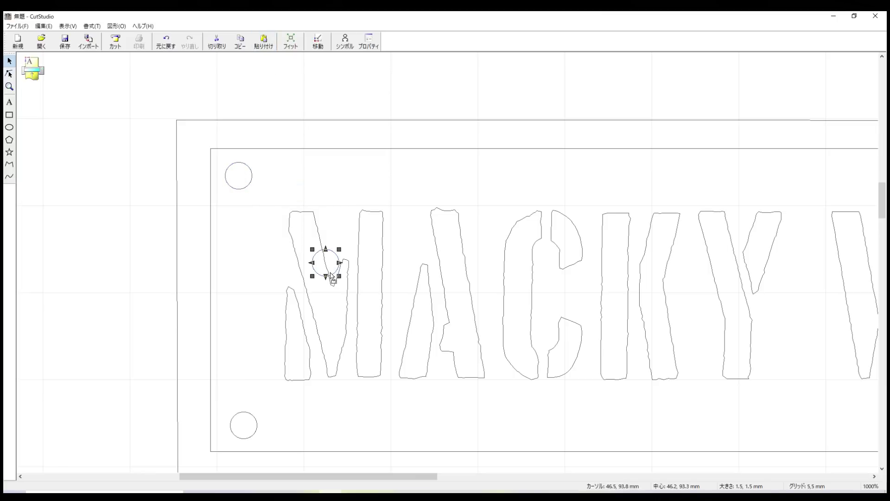
left_click_drag(333, 258, 255, 242)
left_click(112, 226)
scroll(134, 195, "down", 2)
left_click_drag(177, 211, 631, 185)
left_click(708, 197)
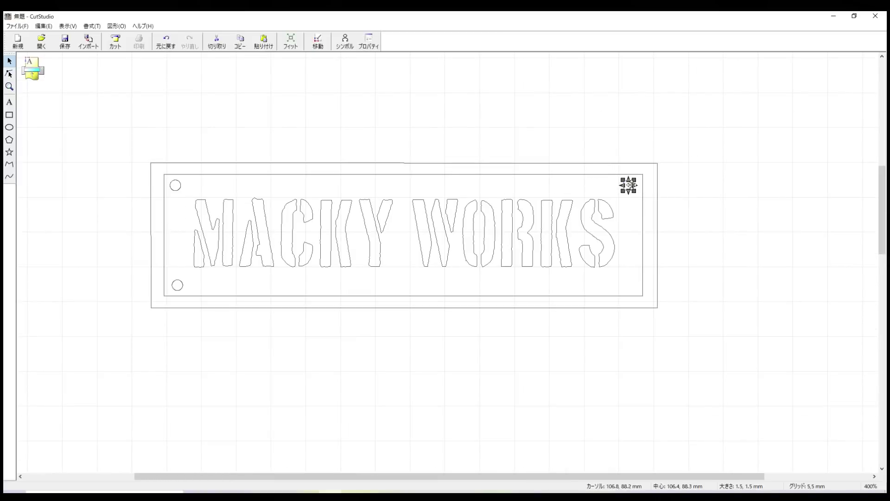
Convert the circle in the inner frame's upper-right corner to a continuous line (連続線に変換) and deselect it
right_click(633, 187)
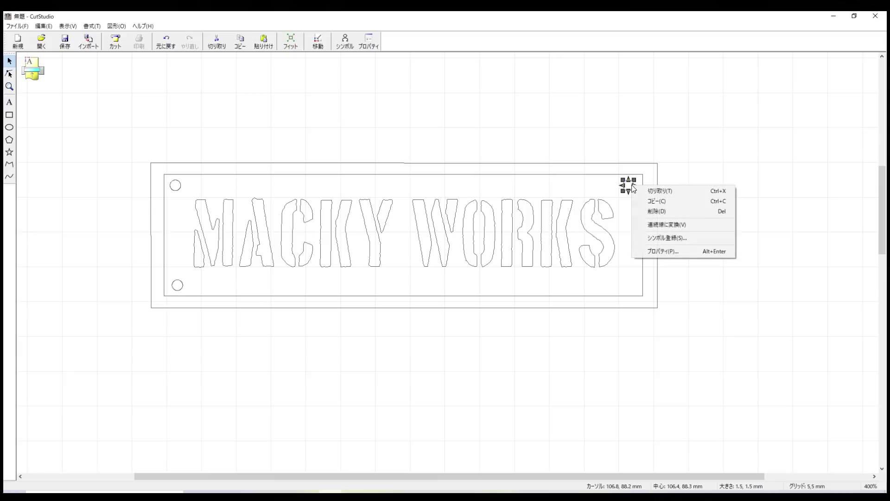
left_click(678, 225)
left_click(687, 237)
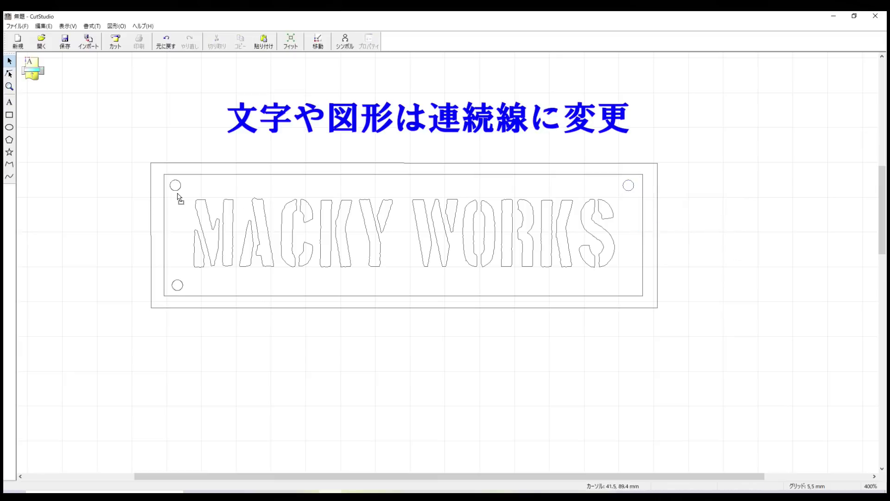
Select the whole nameplate, convert every shape to continuous lines (連続線に変換) and merge them into one object (連続線の統合)
left_click_drag(112, 140, 699, 354)
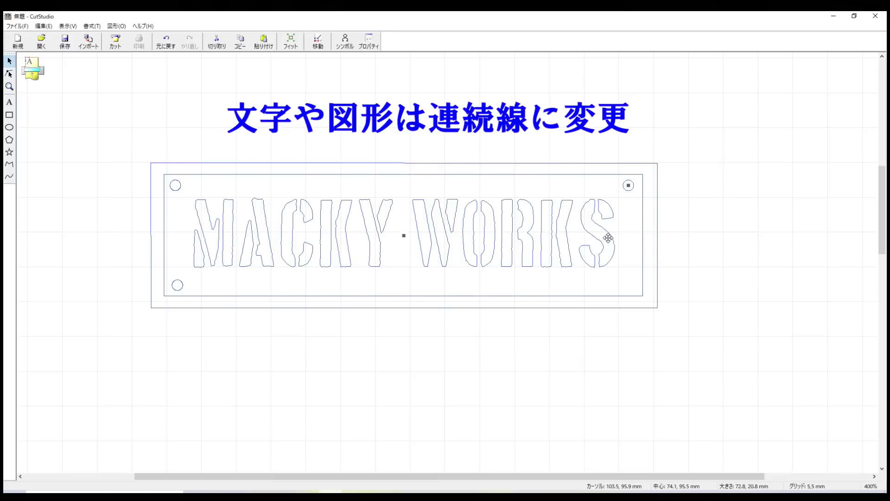
right_click(607, 216)
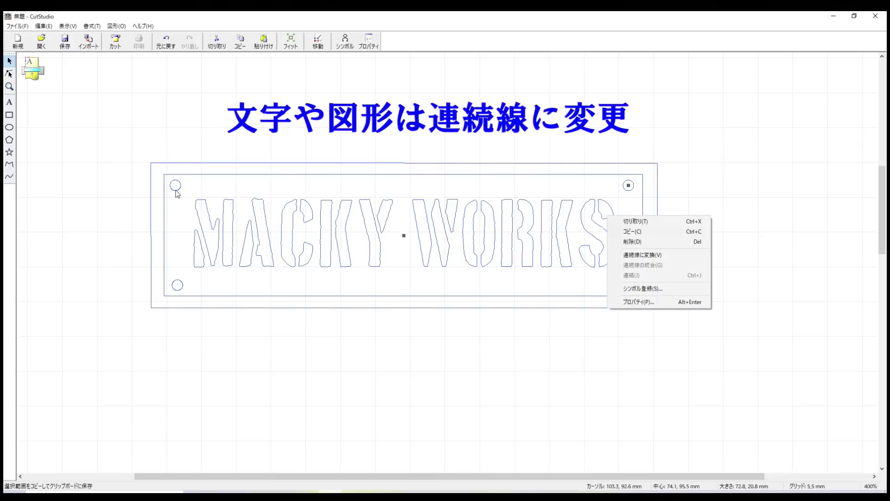
left_click(641, 255)
right_click(606, 222)
left_click(636, 270)
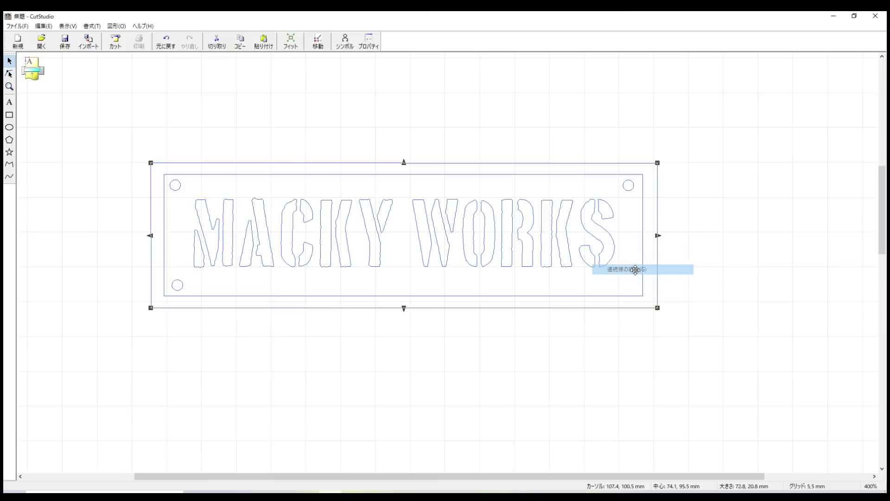
Shift the merged MACKY WORKS nameplate slightly so its centre is at about 74.8, 95.6 mm
mouse_move(427, 237)
left_mouse_down()
mouse_move(432, 208)
mouse_move(427, 234)
mouse_move(432, 227)
left_mouse_up()
left_click(481, 252)
scroll(410, 279, "down", 2)
left_click(361, 232)
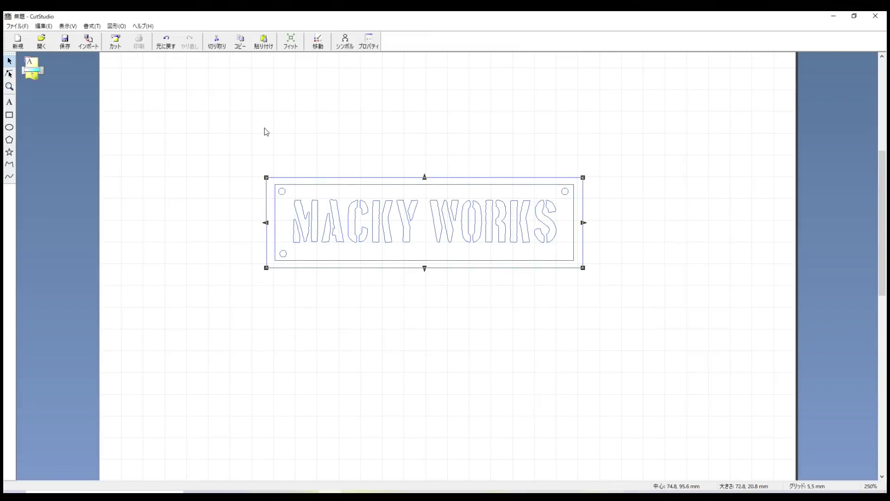
Duplicate the merged nameplate, placing the copy below the original, and move the original up to leave a gap between them
left_click(240, 41)
left_click(264, 41)
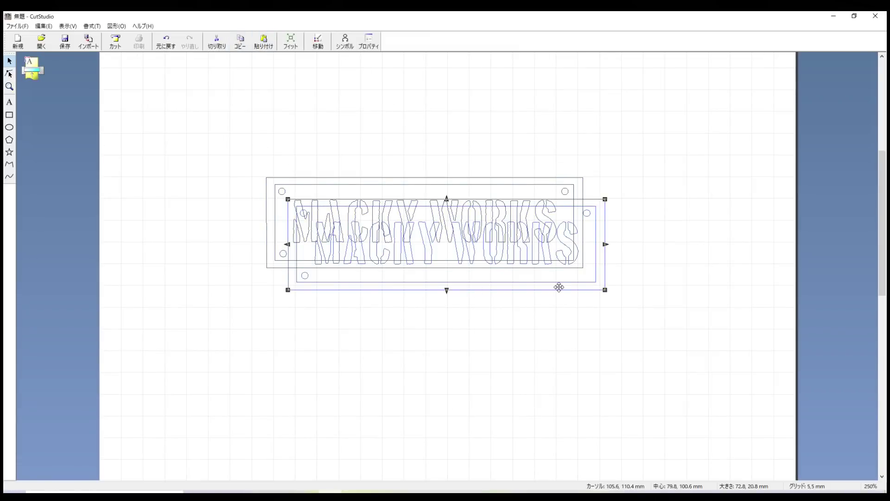
left_click_drag(558, 288, 539, 368)
left_click(407, 231)
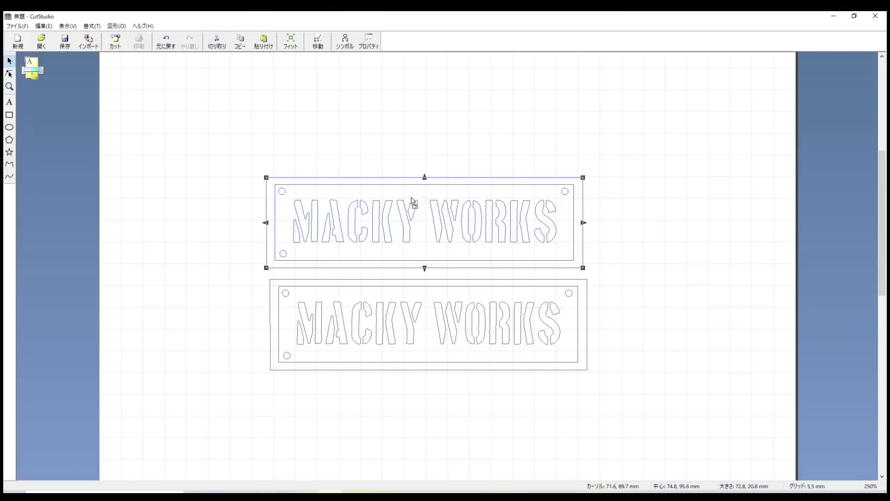
left_click_drag(411, 203, 411, 176)
left_click(666, 312)
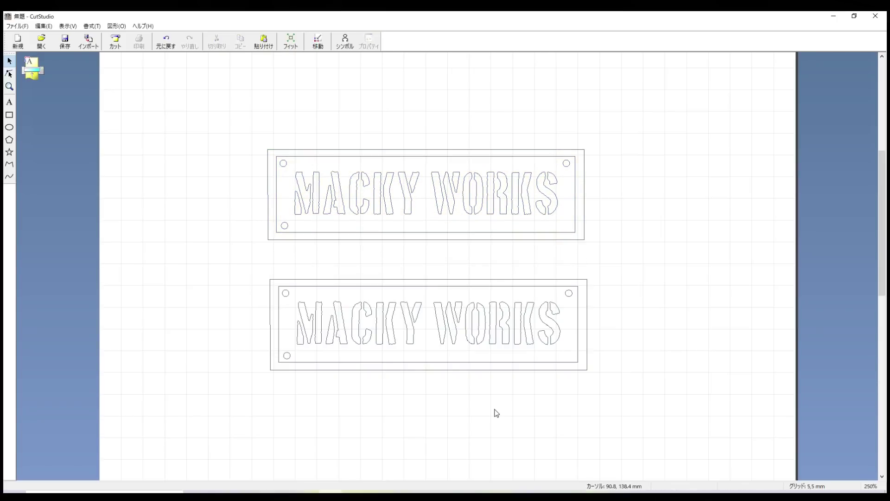
Move the upper nameplate to a centre of about 76.0, 85.8 mm and mirror it (ミラー)
left_click(408, 188)
left_click_drag(408, 205, 412, 191)
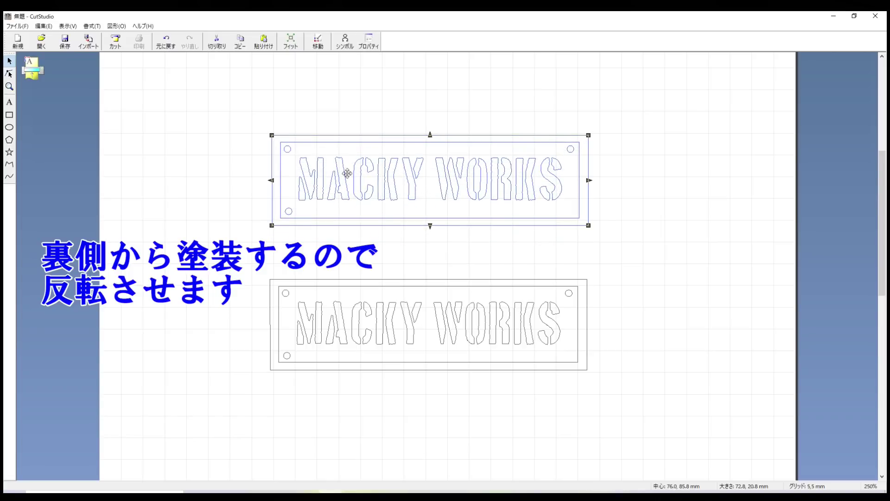
left_click(116, 26)
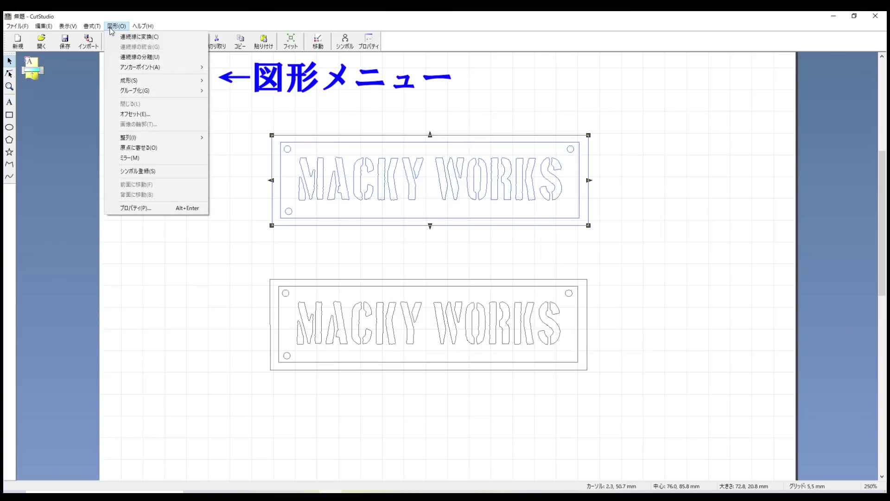
left_click(135, 158)
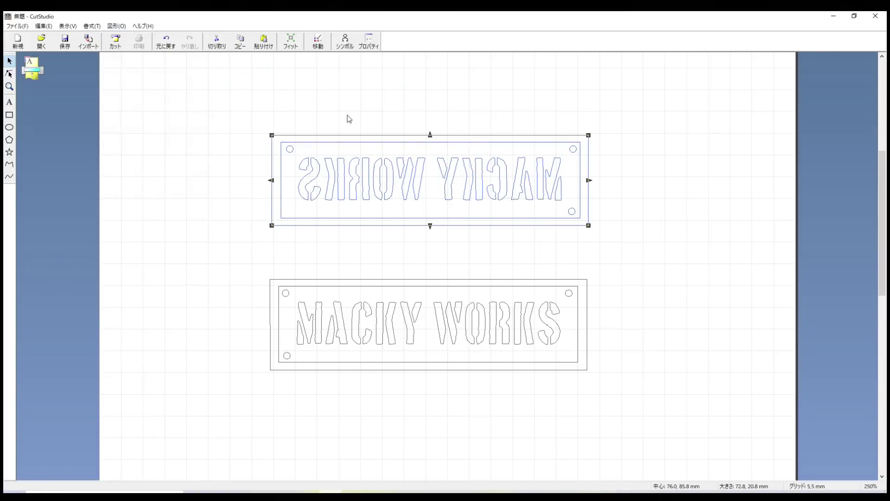
Switch the mirroring (ミラー) of the upper nameplate off and delete that nameplate
left_click(116, 25)
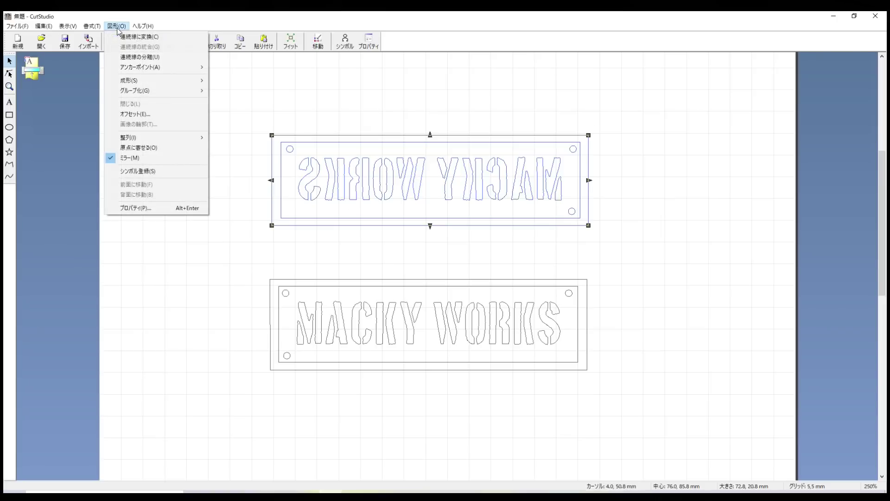
left_click(134, 155)
left_click(562, 248)
left_click(554, 191)
key("Delete")
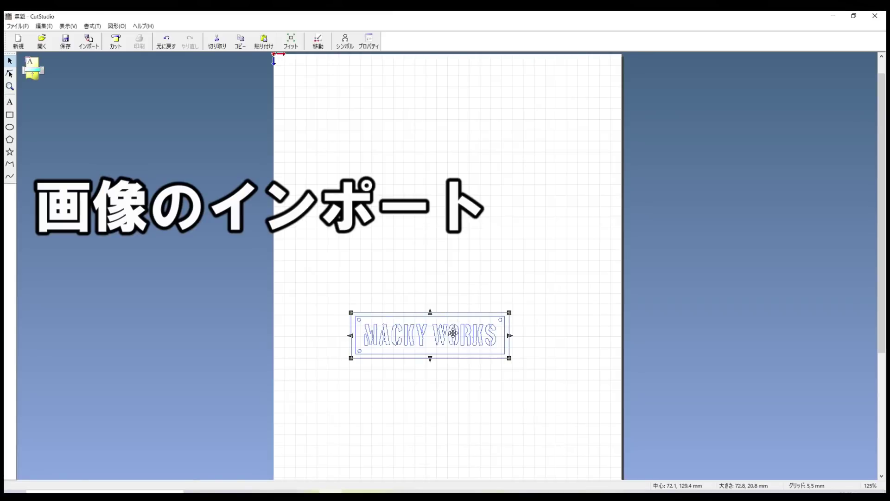
Move the remaining nameplate down to about 75.9, 160.8 mm and import the image EwfOupxVgAENQSG from the desktop folder 180NewGundam
left_click_drag(433, 339, 440, 404)
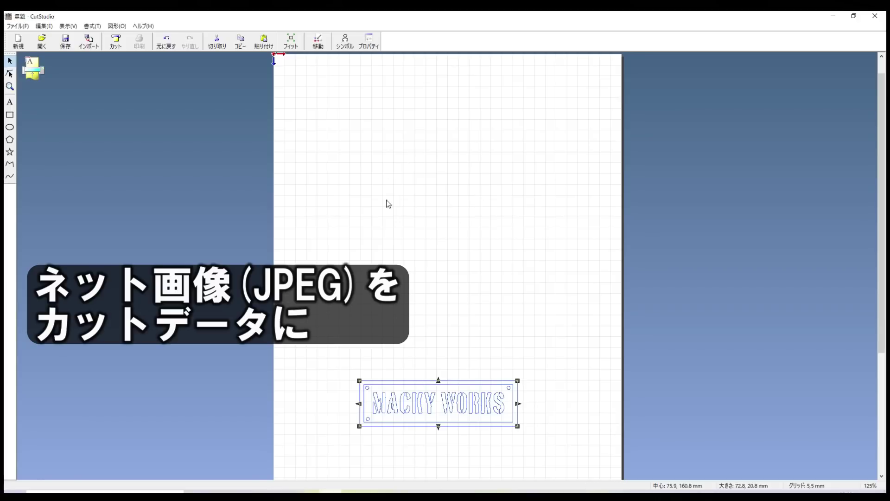
left_click(90, 42)
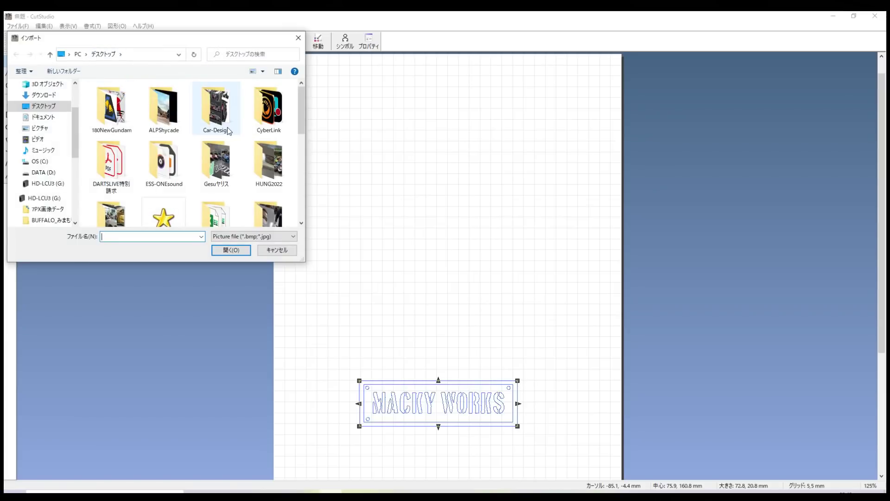
double_click(115, 115)
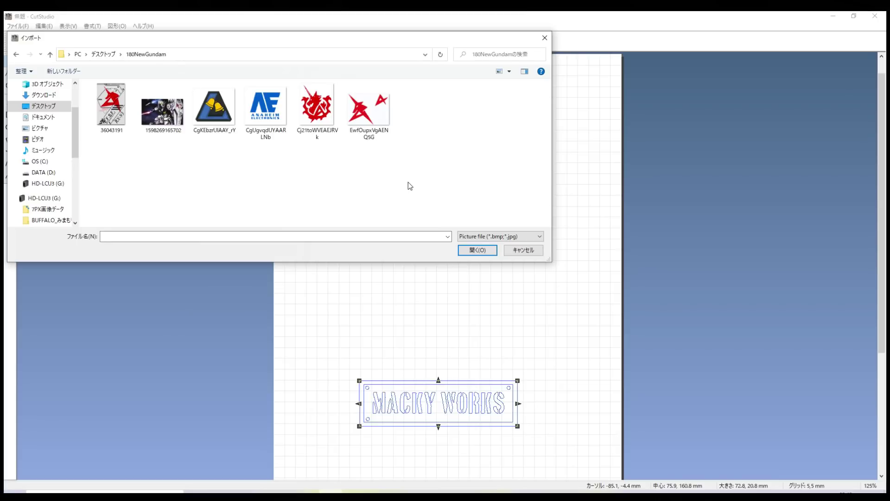
left_click(361, 118)
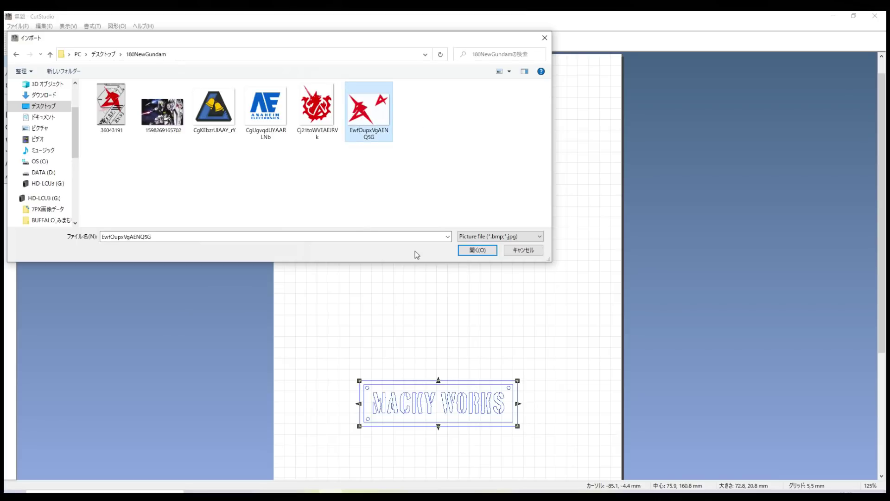
left_click(475, 250)
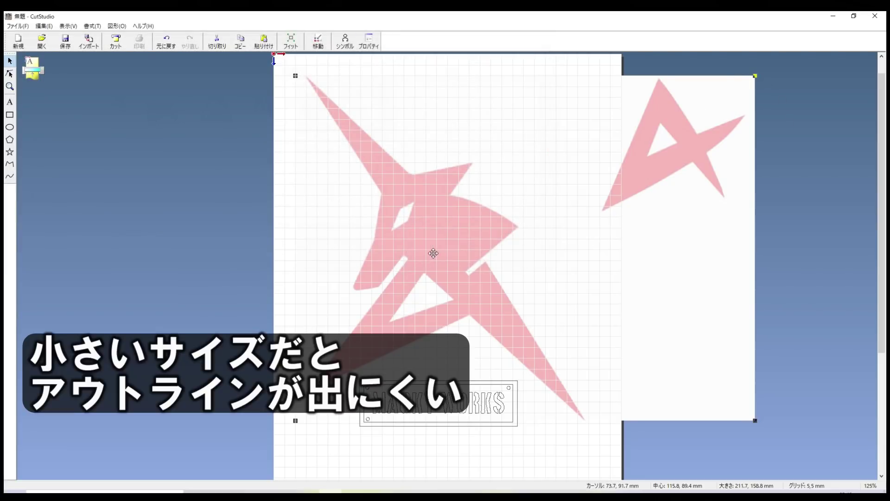
Move the MACKY WORKS nameplate clear below the imported image, centred at about 75.9, 189.2 mm, and delete it
scroll(459, 257, "down", 1)
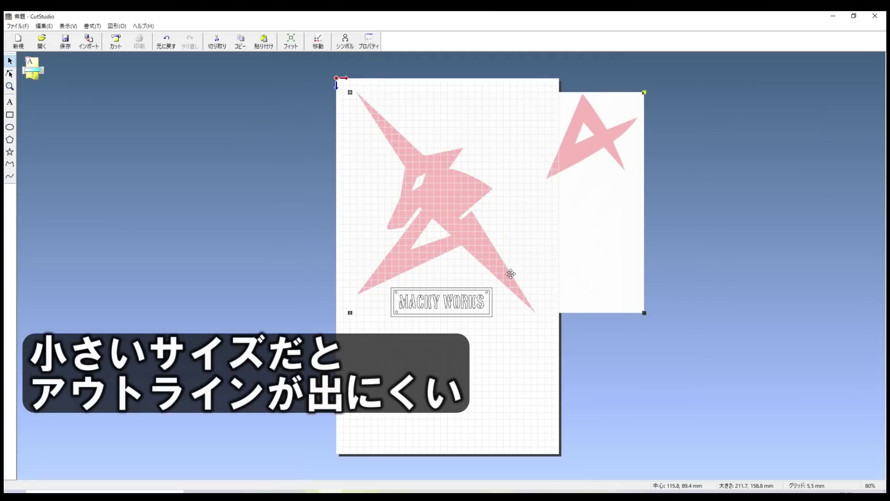
scroll(485, 271, "up", 1)
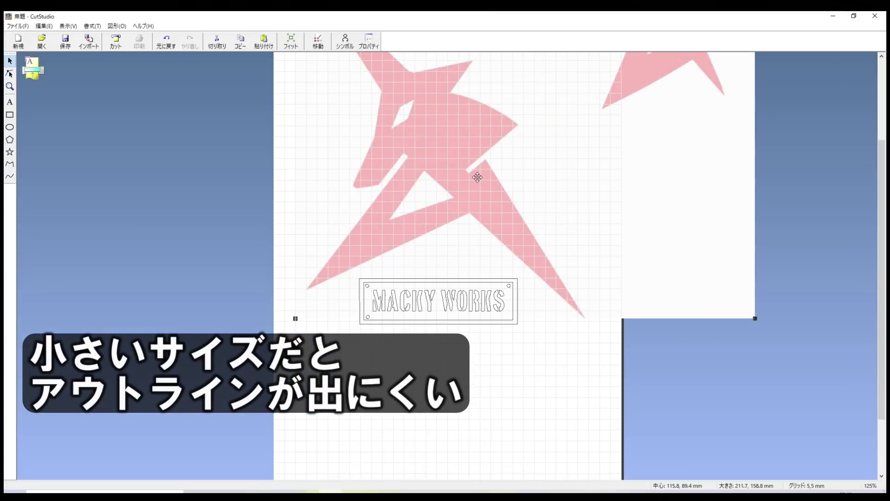
scroll(505, 139, "down", 1)
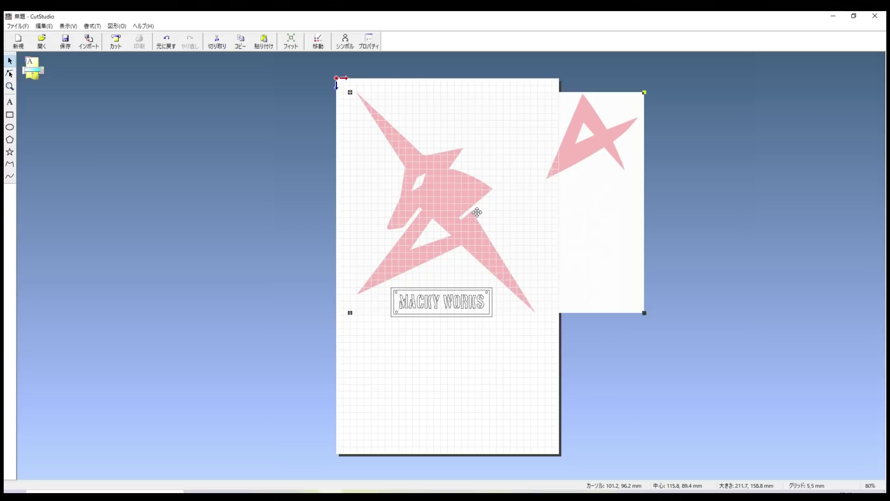
left_click(461, 301)
left_click_drag(462, 302, 462, 341)
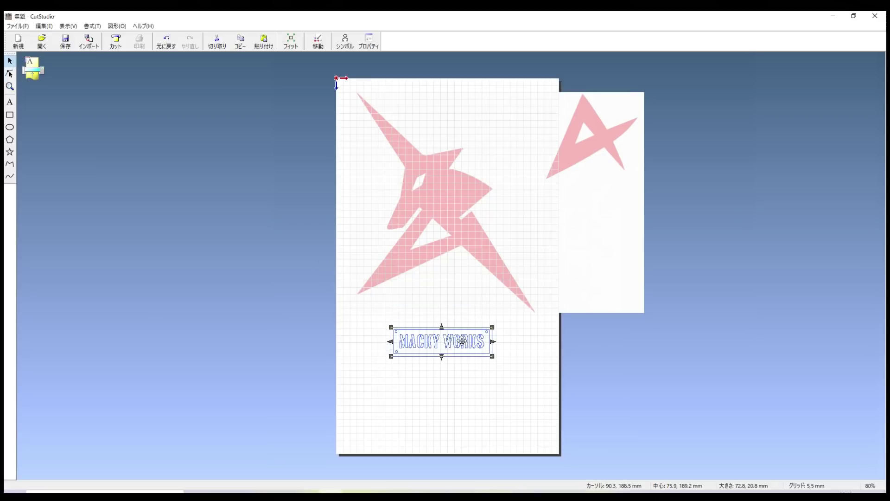
key("Delete")
Scale the imported image to about 156.7 × 117.5 mm within the sheet and extract its contour lines with 画像の輪郭
left_click(430, 240)
key("F4")
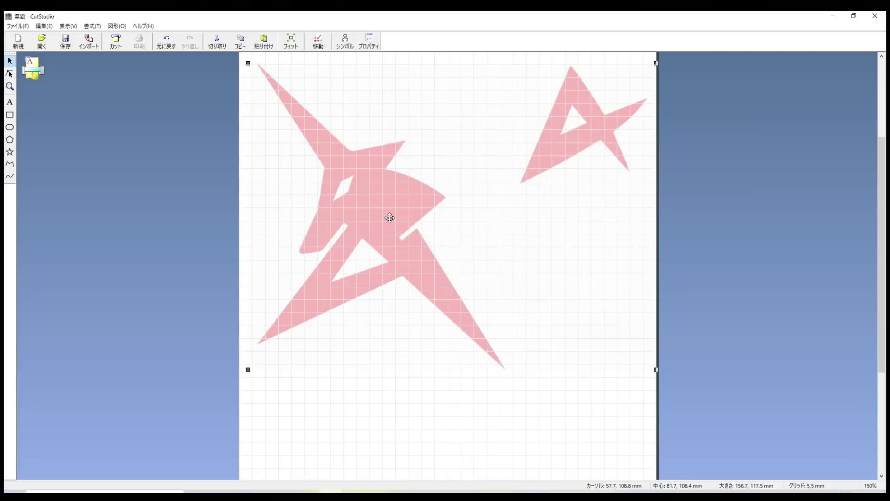
right_click(390, 219)
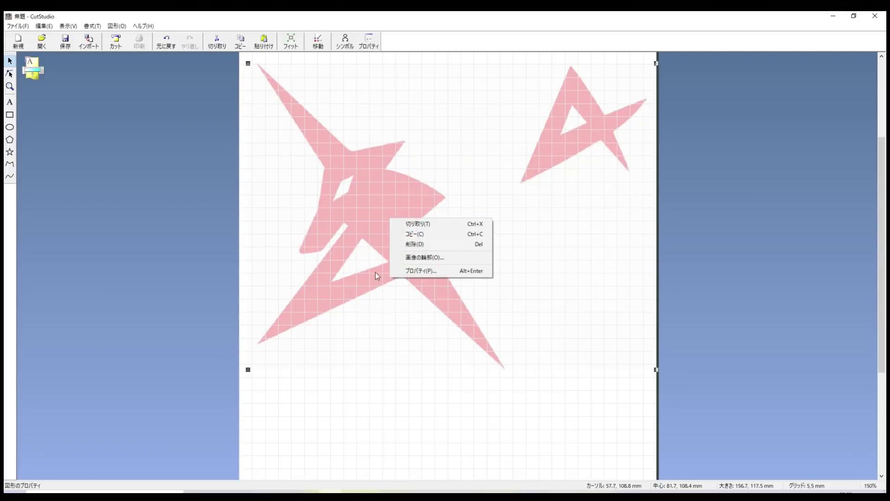
left_click(432, 258)
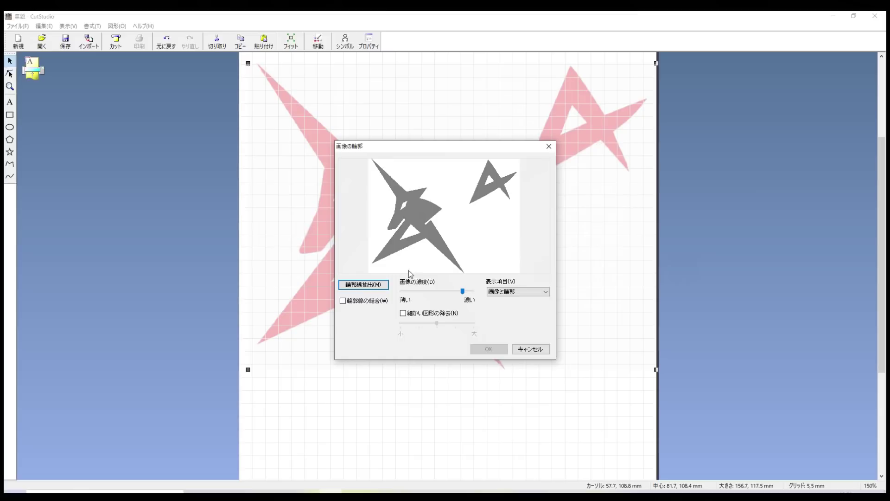
left_click(371, 286)
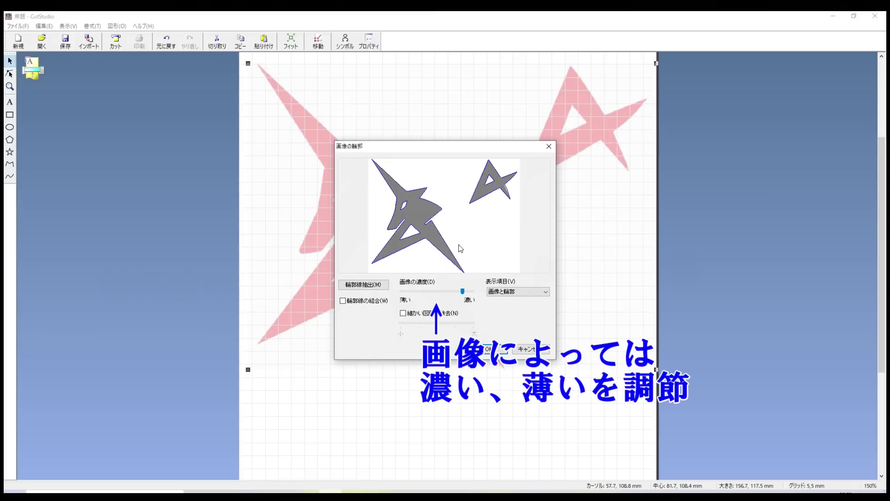
left_click(490, 349)
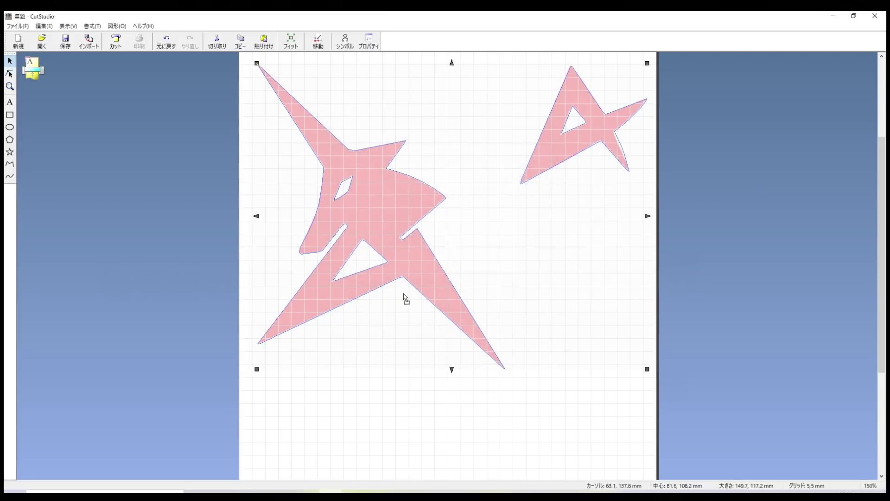
Correct the extracted outline's anchor points at the notch between the lower spikes and at the right corner of the lower triangular cutout
scroll(402, 293, "up", 5)
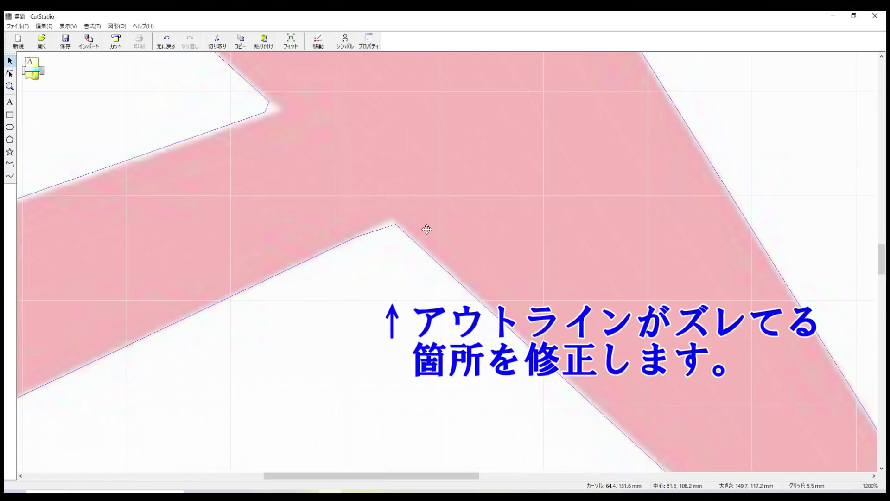
left_click(10, 74)
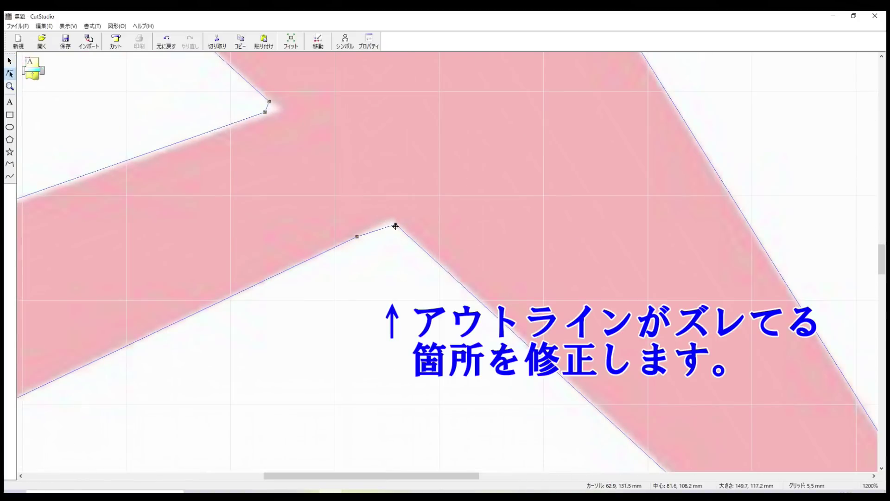
left_click_drag(391, 220, 393, 222)
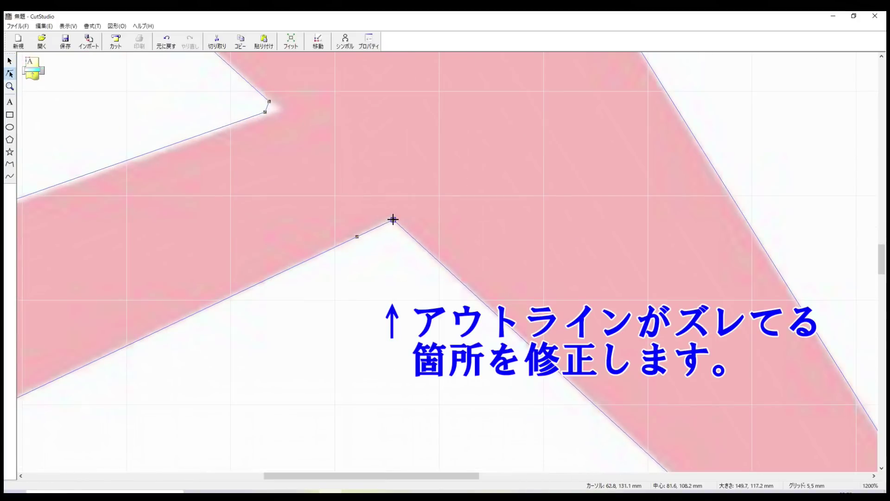
scroll(378, 271, "down", 2)
scroll(319, 185, "up", 2)
left_click_drag(332, 231, 342, 222)
scroll(400, 234, "down", 3)
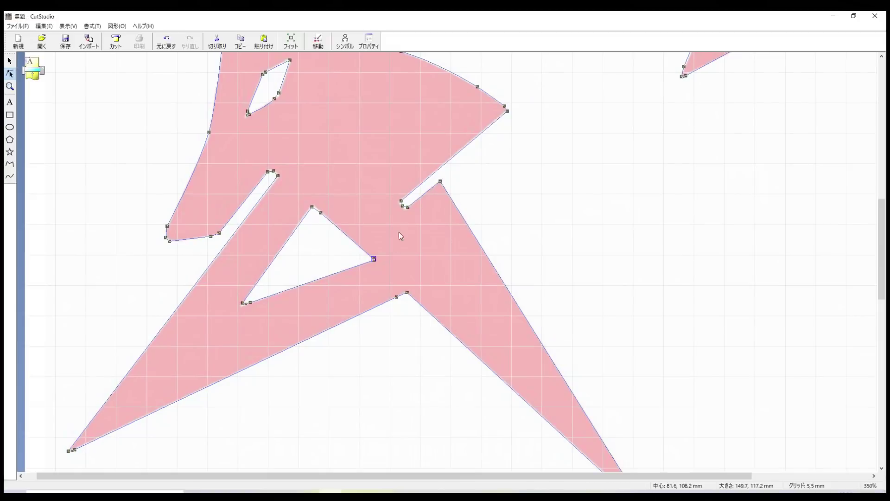
Move the source image off the extracted outline to a centre of about 221.1, 216.0 mm
scroll(396, 232, "down", 2)
left_click(9, 60)
scroll(457, 237, "down", 1)
left_click_drag(459, 165, 707, 345)
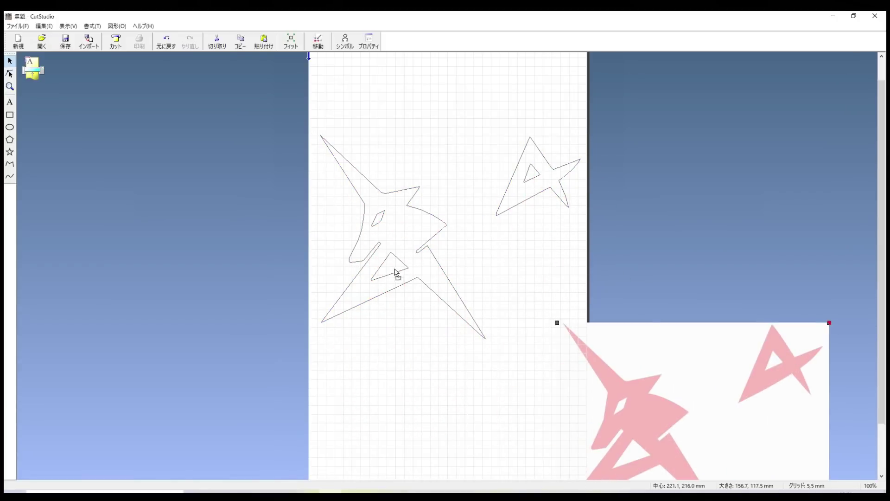
scroll(397, 265, "up", 2)
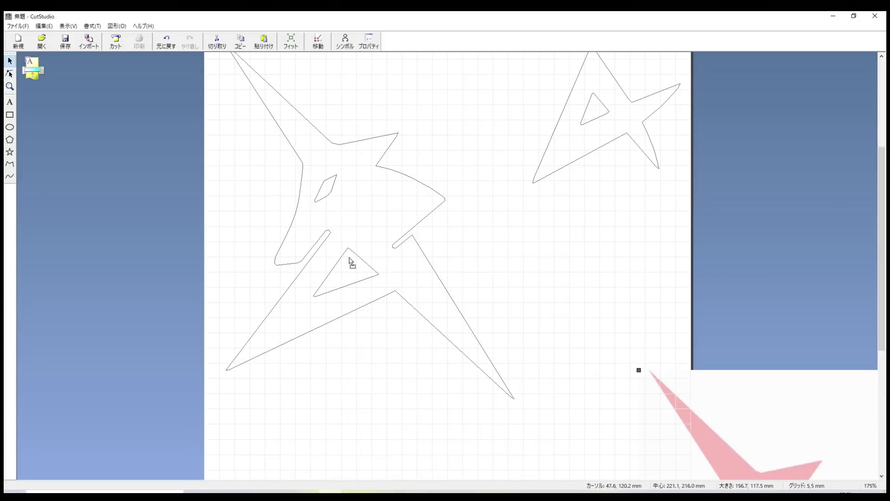
scroll(351, 262, "down", 2)
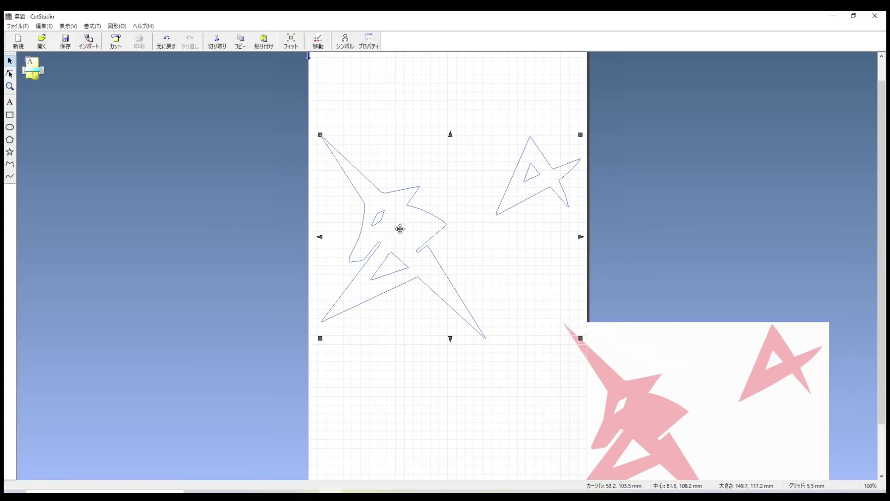
Move the extracted emblem outline to a centre of about 87.4, 88.6 mm and split it into individual contours with 連続線の分離
left_click(404, 328)
left_click(413, 197)
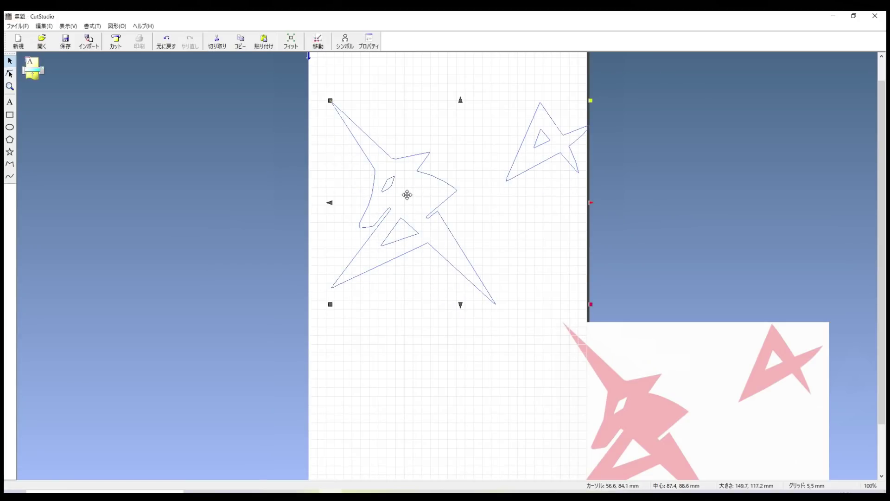
right_click(408, 195)
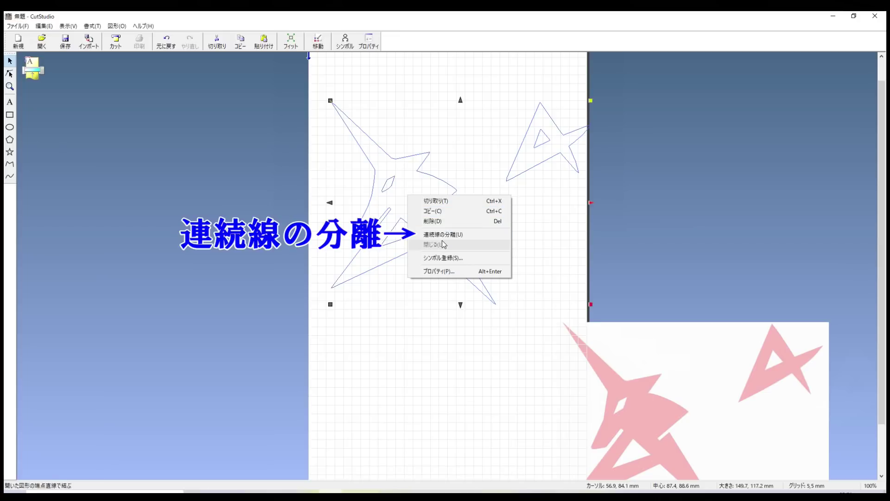
left_click(423, 234)
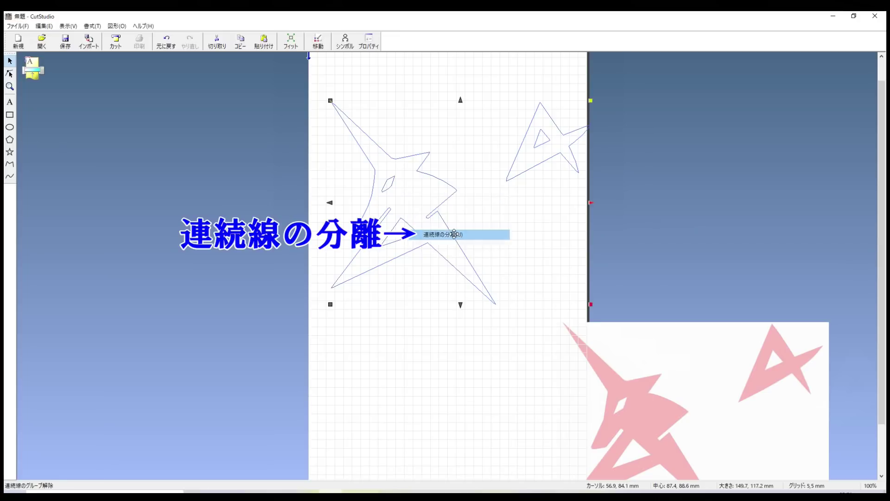
Shift the separated eye contour, the lower triangular cutout and the small emblem's inner triangle individually away from their original places
left_click(389, 185)
left_click_drag(386, 186, 404, 194)
left_click(400, 225)
left_click_drag(401, 225, 387, 235)
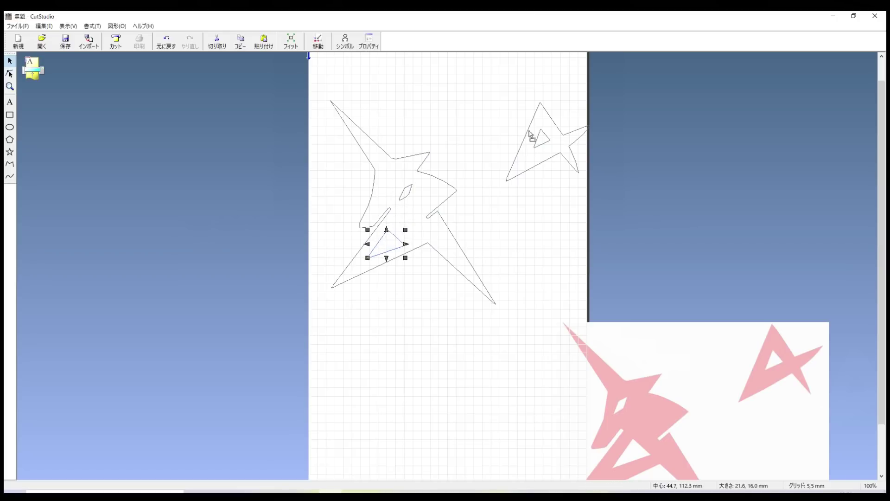
left_click(543, 141)
left_click_drag(543, 142, 533, 159)
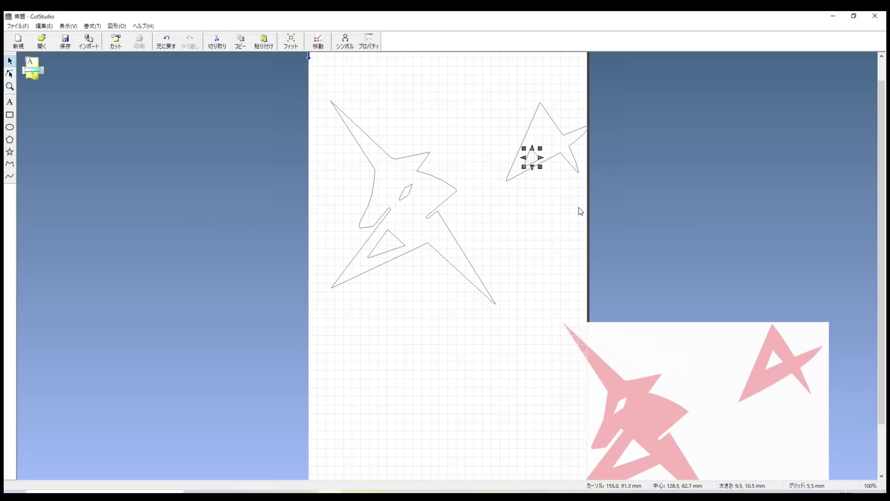
Clear the source image and the separated emblem contours from the sheet
left_click(564, 223)
left_click(656, 360)
left_click_drag(656, 360, 671, 373)
left_click(432, 230)
left_click_drag(432, 231, 437, 196)
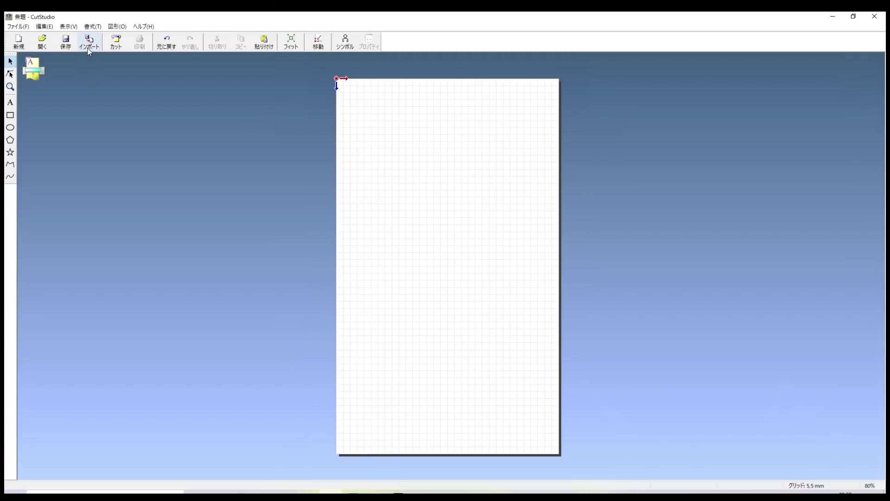
Import the unicorn emblem picture Cj21toWVEAEJRVk from the 180NewGundam folder
left_click(89, 43)
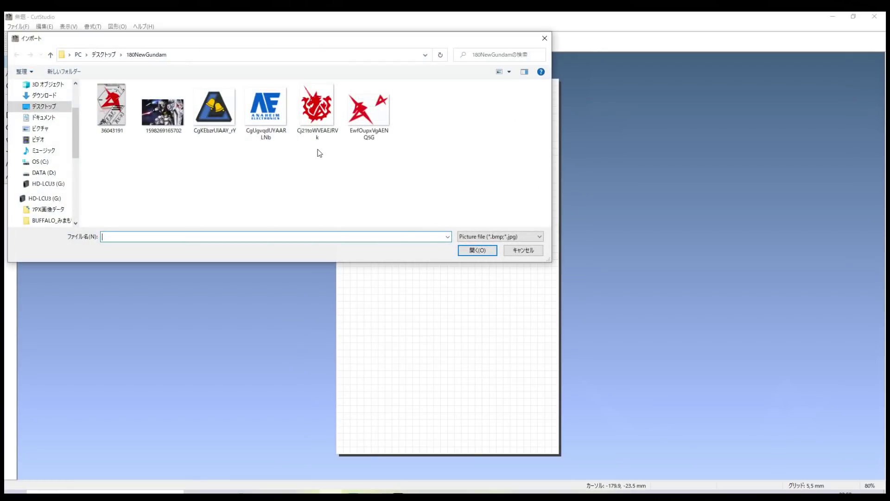
left_click(312, 119)
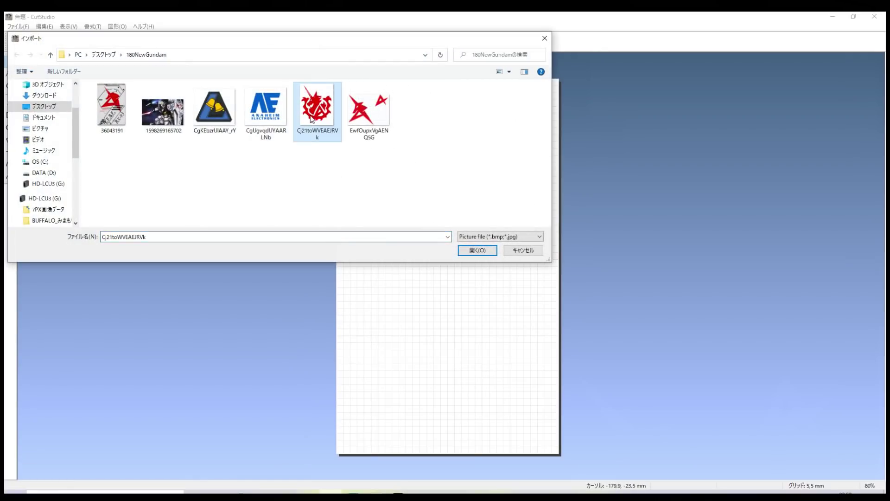
left_click(479, 251)
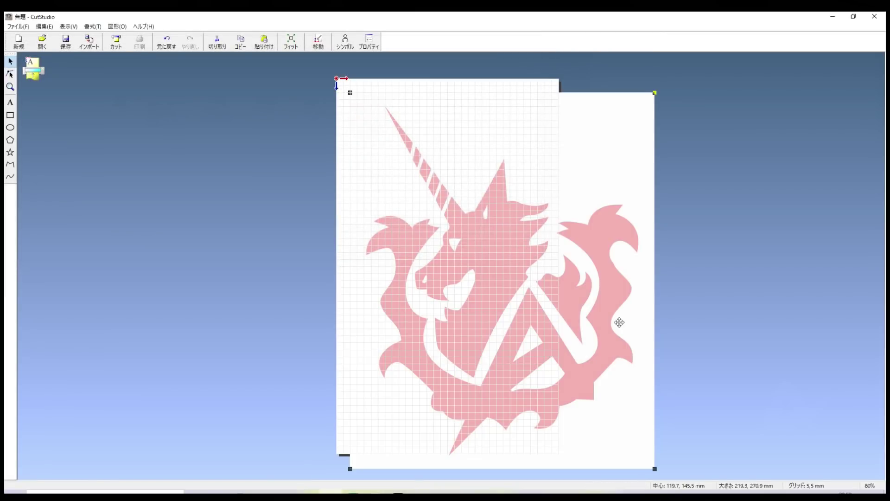
Scale the imported unicorn image to about 128.9 × 159.2 mm and place it on the sheet centred at about 87.4, 114.0 mm
left_click_drag(547, 293, 524, 284)
left_click_drag(633, 79, 506, 236)
left_click_drag(439, 362, 480, 269)
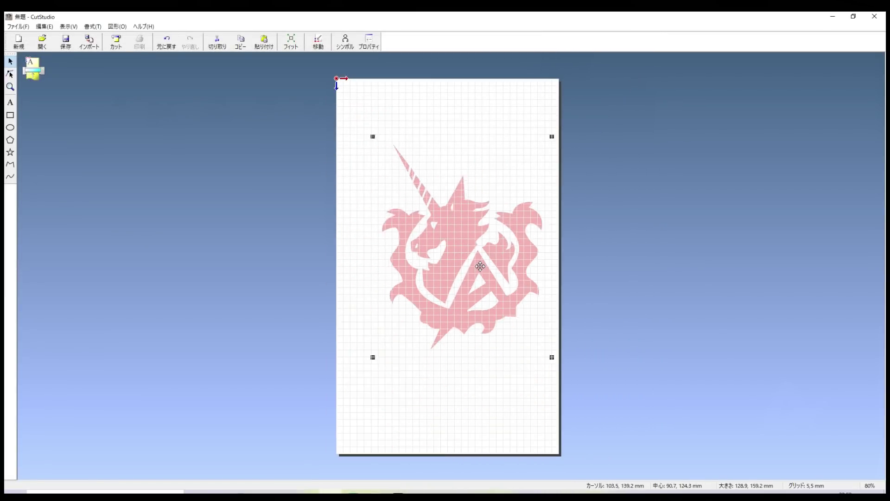
scroll(464, 227, "up", 2)
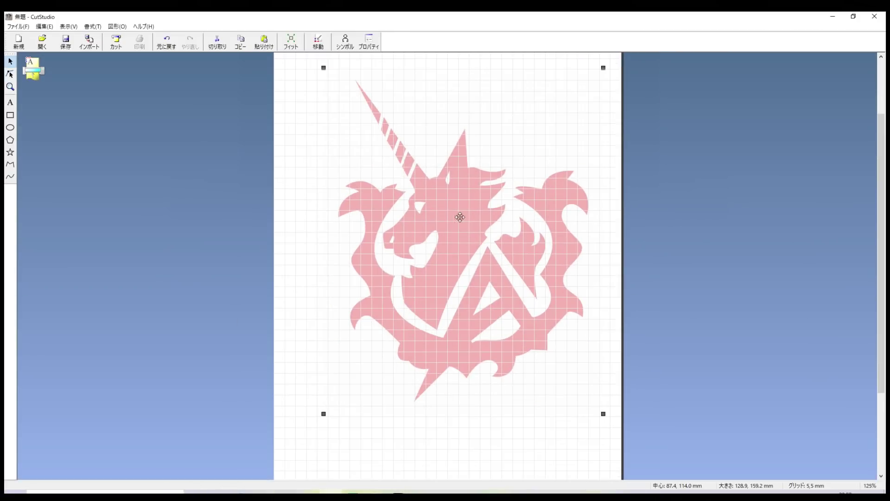
Start 画像の輪郭 for the unicorn image and extract its contours with 画像の濃度 lowered to about the middle
right_click(453, 227)
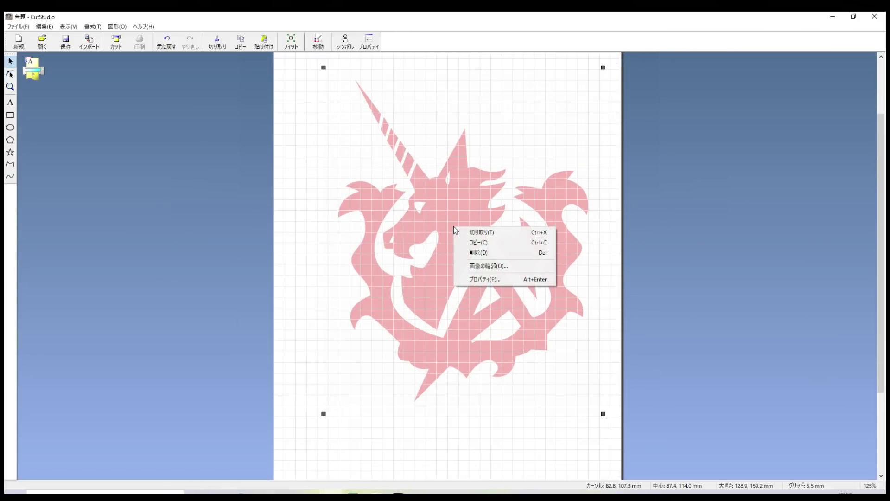
left_click(473, 266)
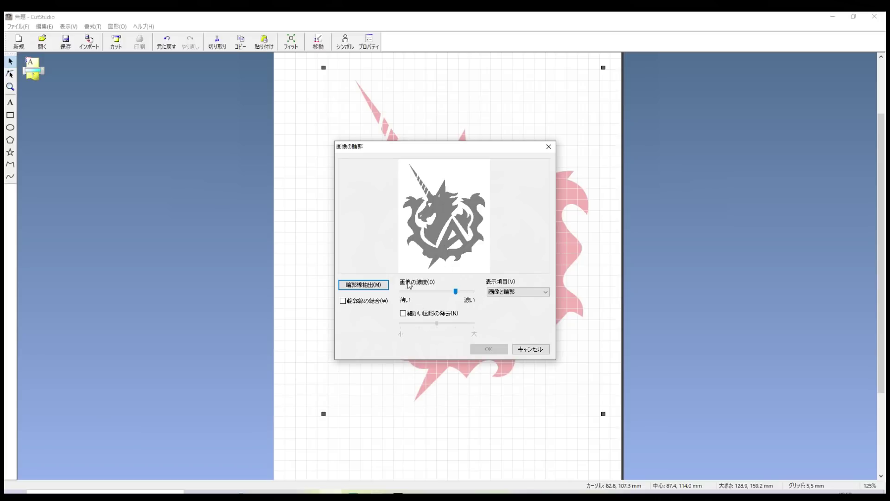
left_click(455, 290)
left_click_drag(451, 290, 434, 294)
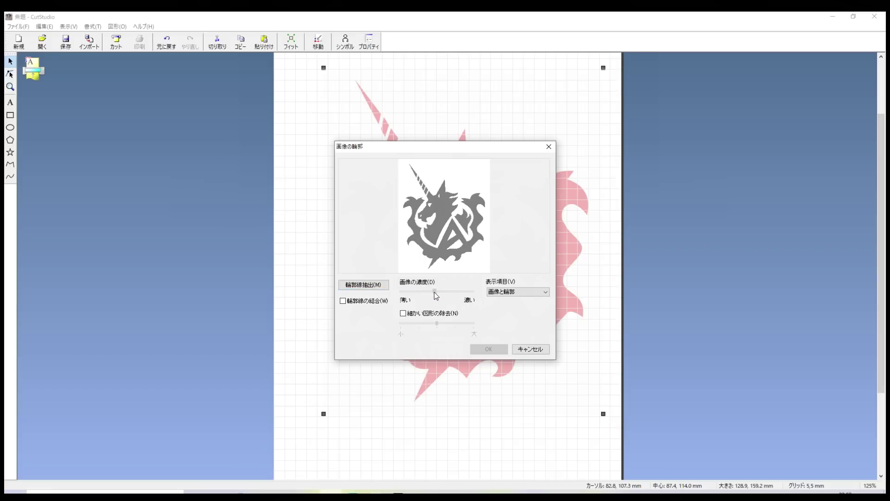
left_click(366, 287)
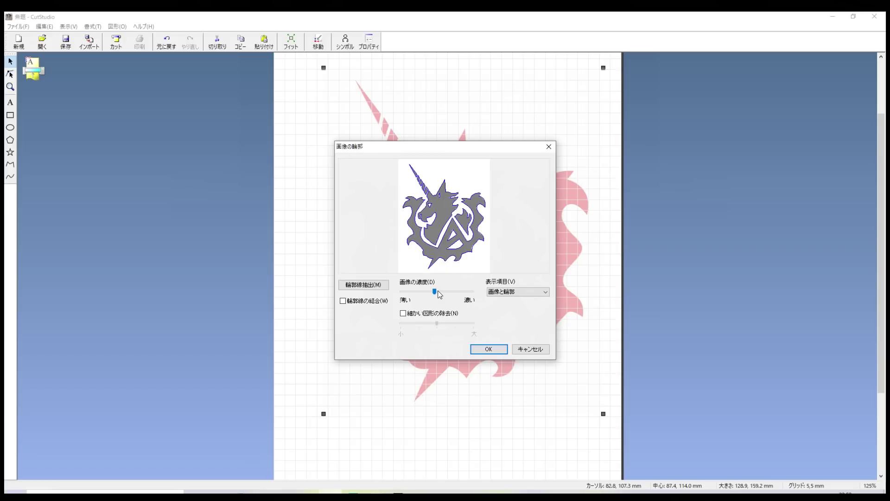
Try the contour extraction at a lighter and at a darker 画像の濃度 setting
left_click_drag(437, 293, 423, 294)
left_click(373, 286)
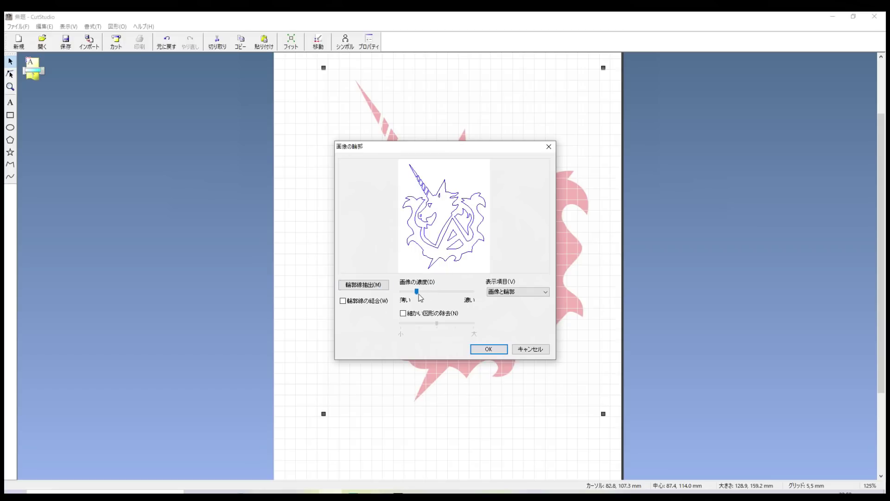
left_click(383, 287)
left_click_drag(423, 295, 458, 293)
left_click(383, 286)
left_click(384, 286)
left_click(384, 286)
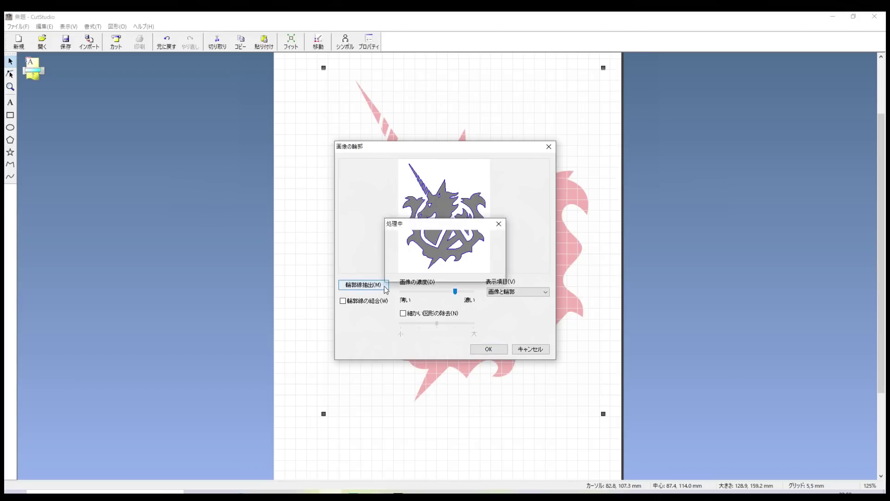
Try a near-maximum 画像の濃度, reset it to about three quarters, re-extract the contours and accept the outline
left_click_drag(458, 295, 471, 293)
left_click(383, 286)
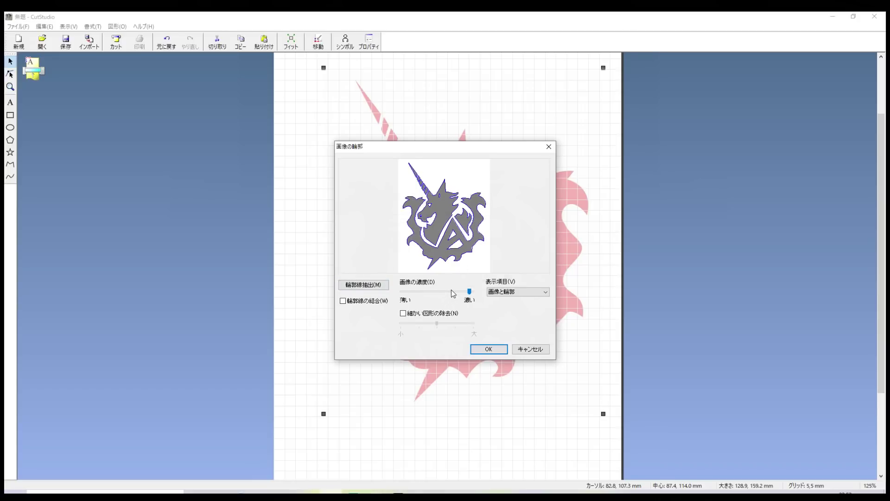
left_click(383, 286)
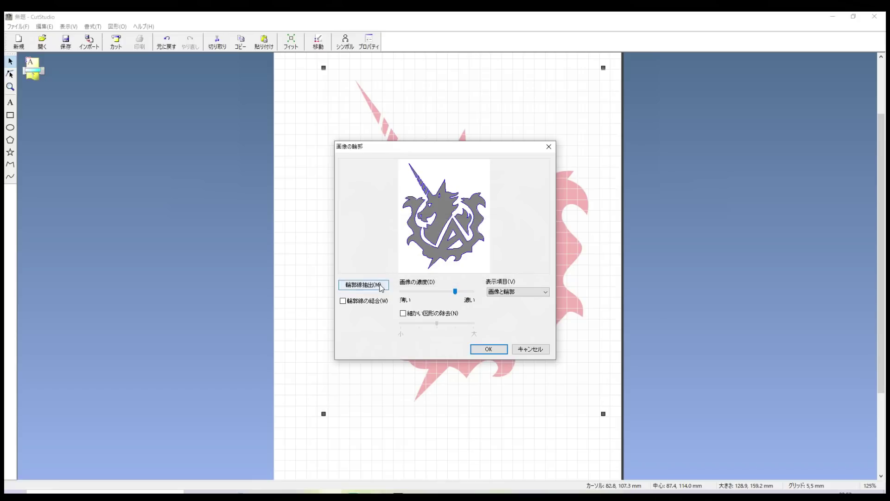
left_click(488, 349)
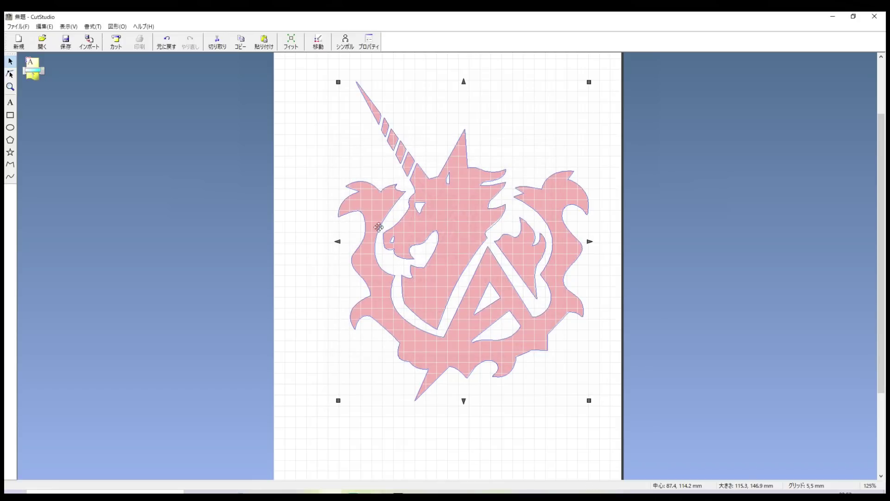
Fit the outline to the mane's edge above the A's peak by adjusting the curve handle and moving the lower anchor point onto the image edge
scroll(494, 275, "up", 2)
scroll(494, 275, "up", 2)
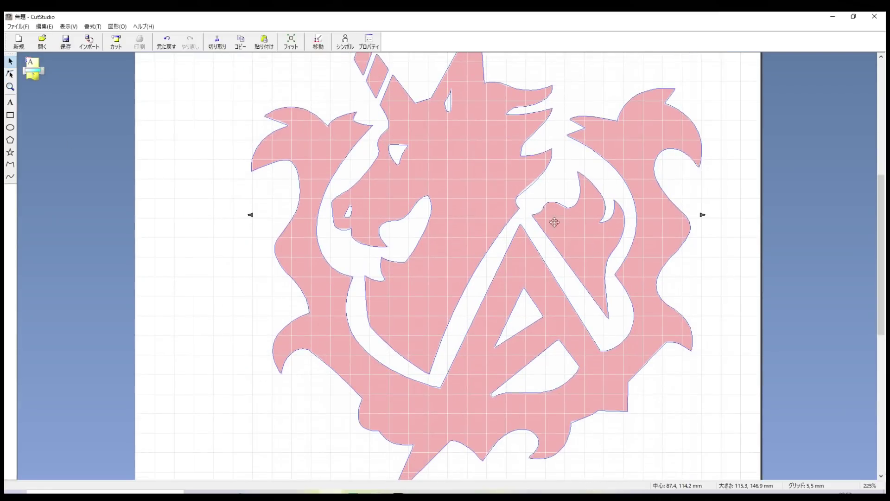
left_click(10, 75)
scroll(572, 292, "down", 2)
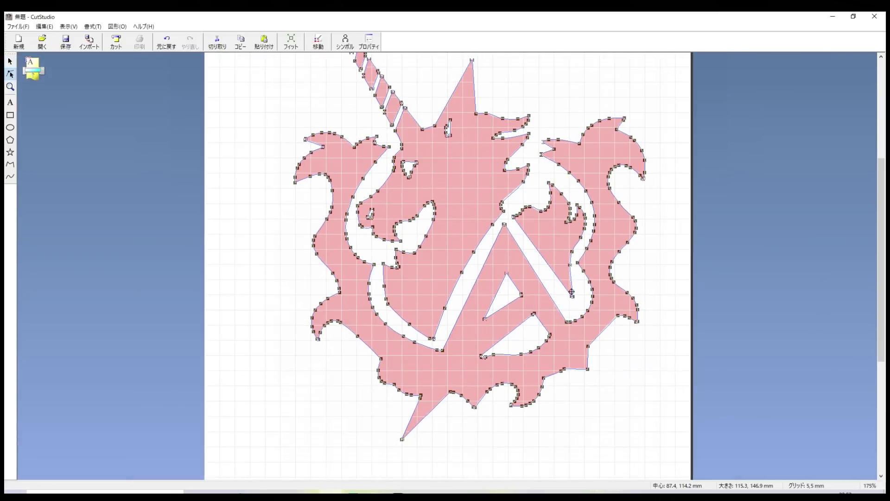
scroll(574, 148, "up", 2)
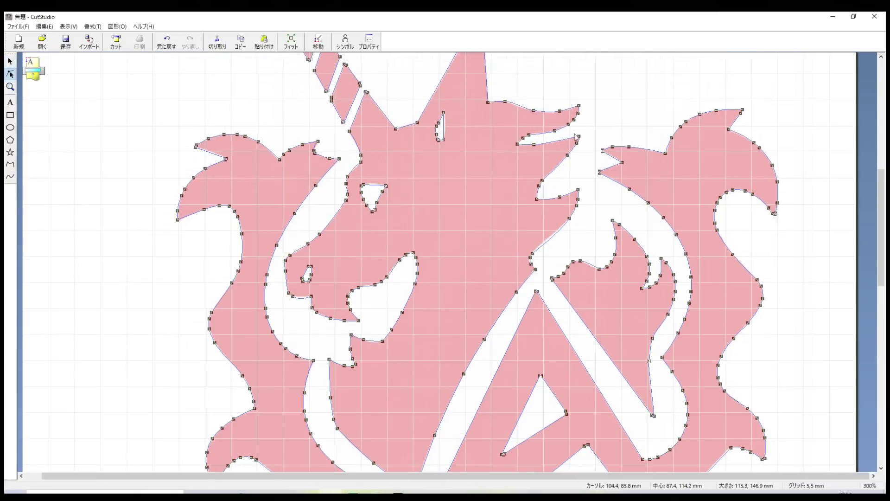
scroll(431, 388, "up", 1)
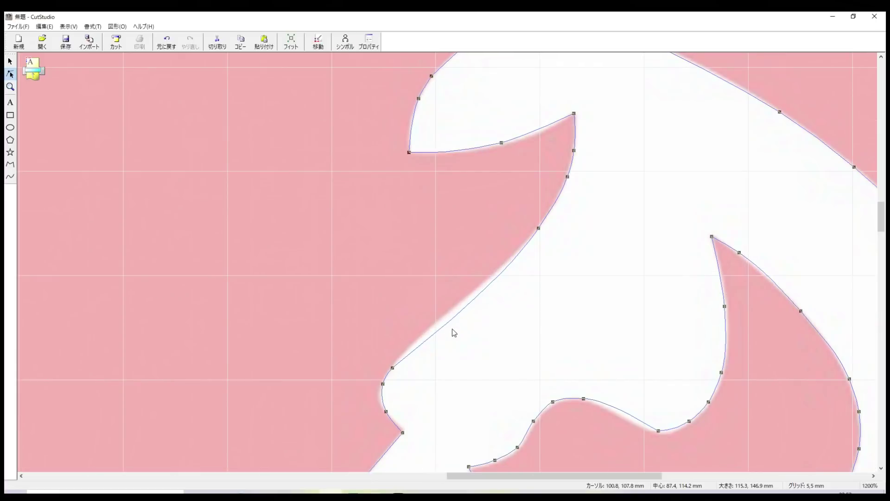
left_click(392, 367)
left_click_drag(502, 284, 497, 281)
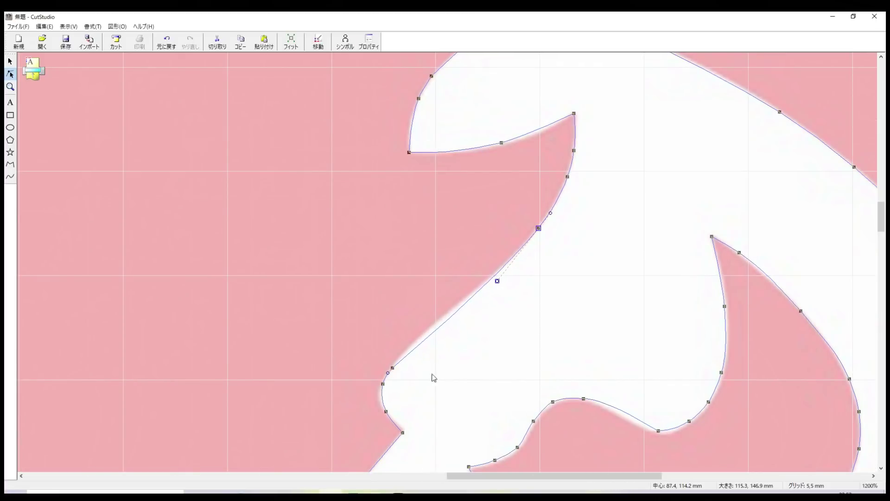
left_click_drag(392, 368, 402, 354)
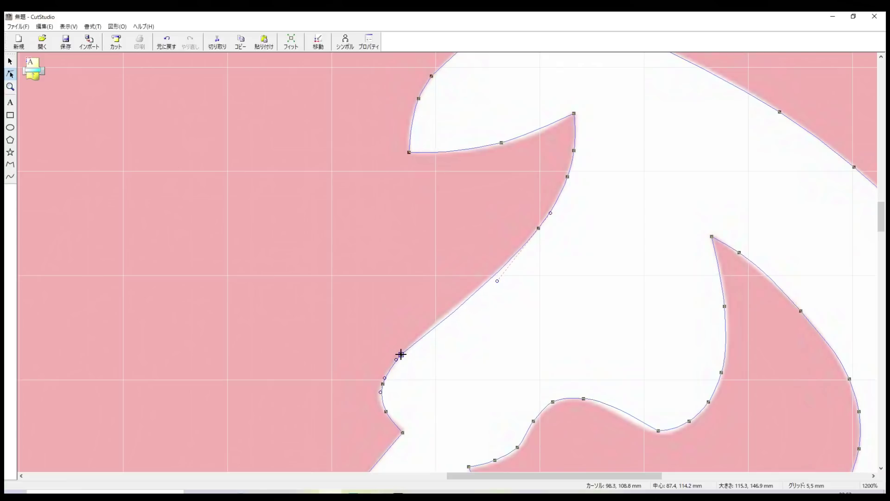
Adjust the moved anchor's curve handle and convert the anchor to a smooth point so the curve follows the mane's edge
scroll(399, 359, "up", 4)
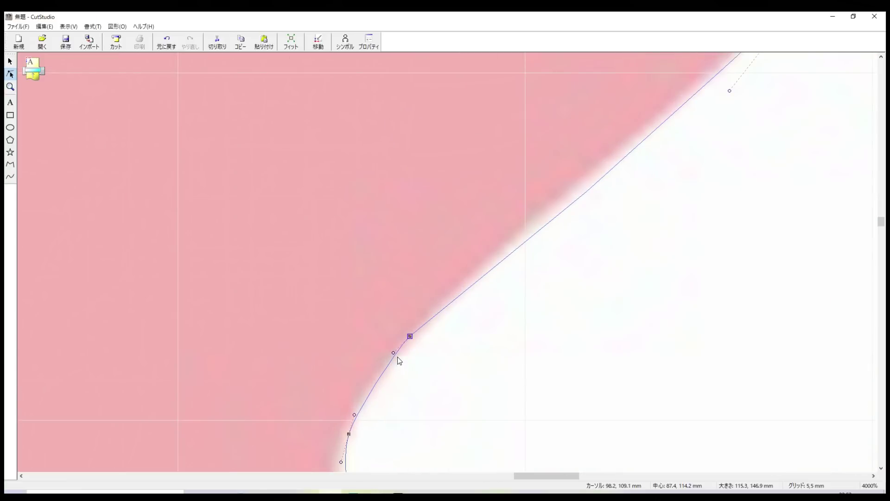
left_click_drag(393, 354, 399, 354)
right_click(411, 335)
left_click(445, 343)
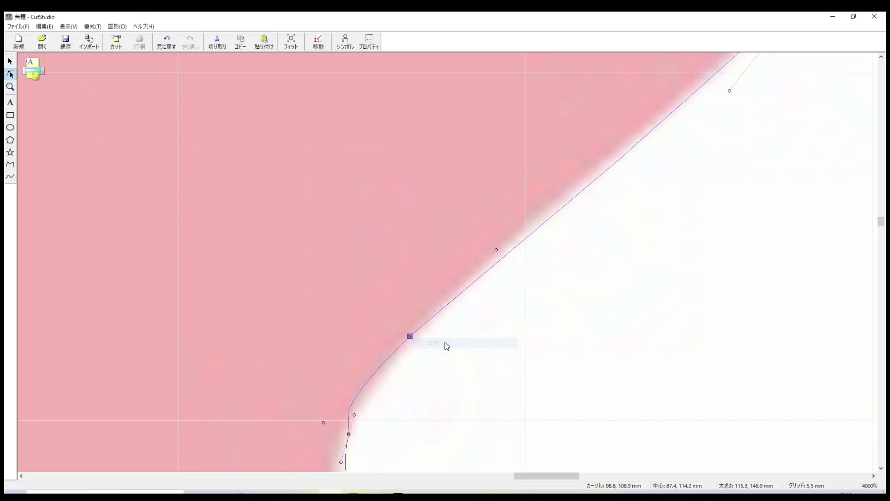
scroll(417, 378, "down", 3)
scroll(417, 384, "down", 2)
scroll(418, 371, "up", 1)
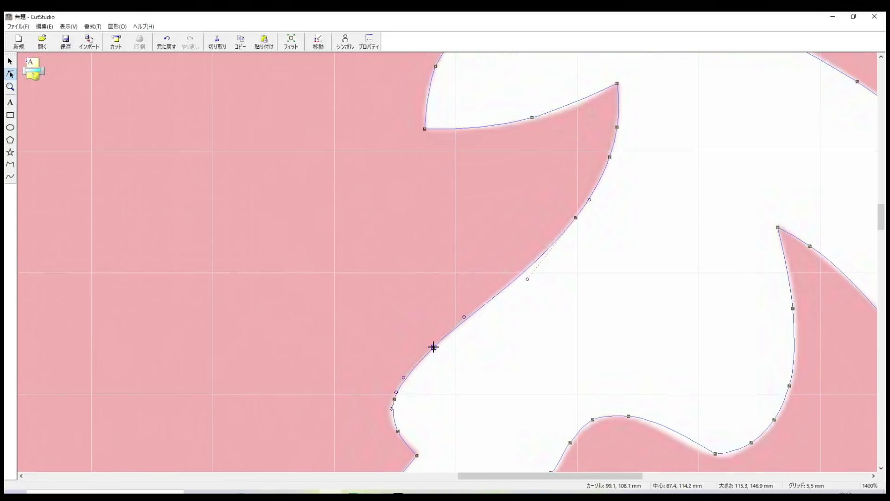
scroll(454, 389, "down", 1)
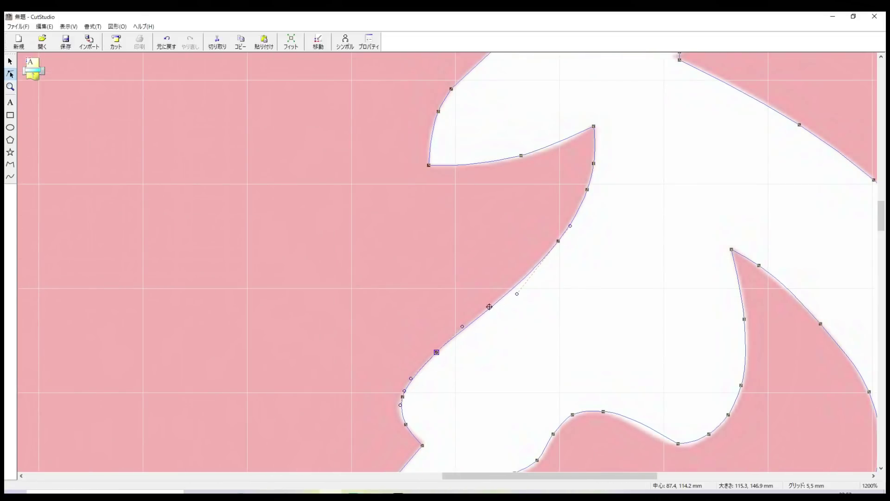
Move the anchor on the lower edge of the mane lock above the A's peak slightly downward onto the image edge
scroll(560, 289, "down", 3)
scroll(537, 188, "up", 5)
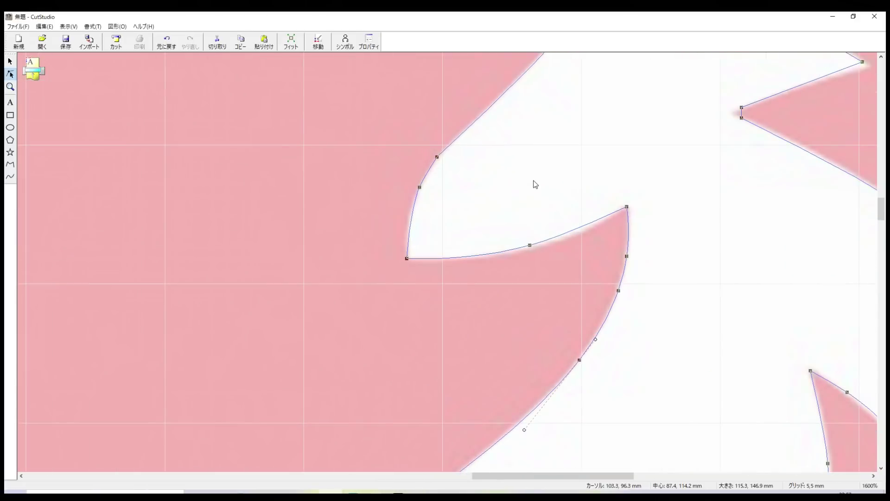
left_click(530, 248)
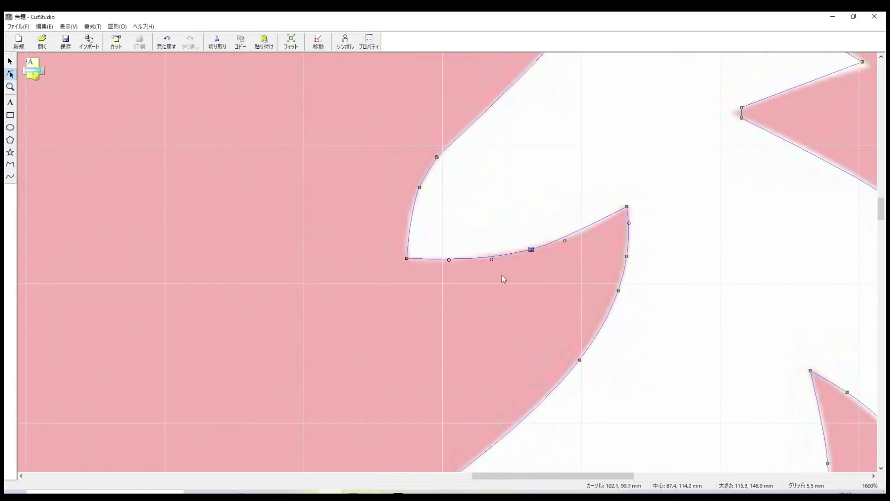
scroll(469, 267, "down", 2)
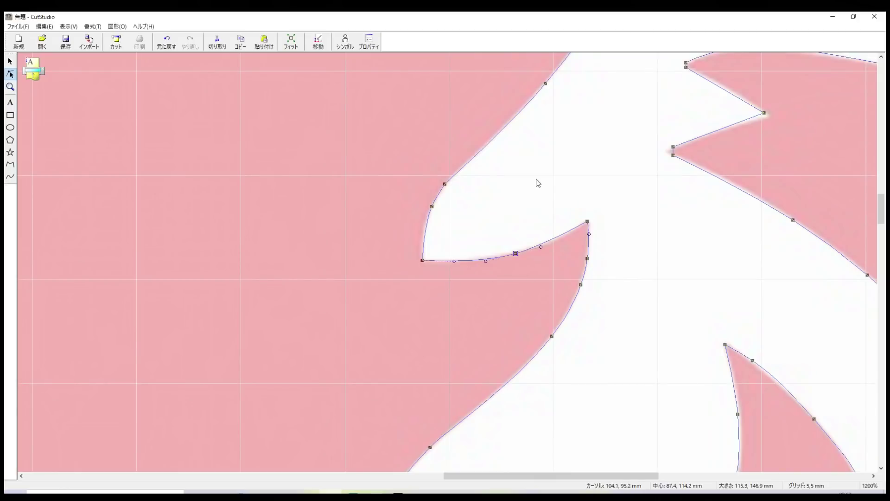
scroll(435, 259, "up", 2)
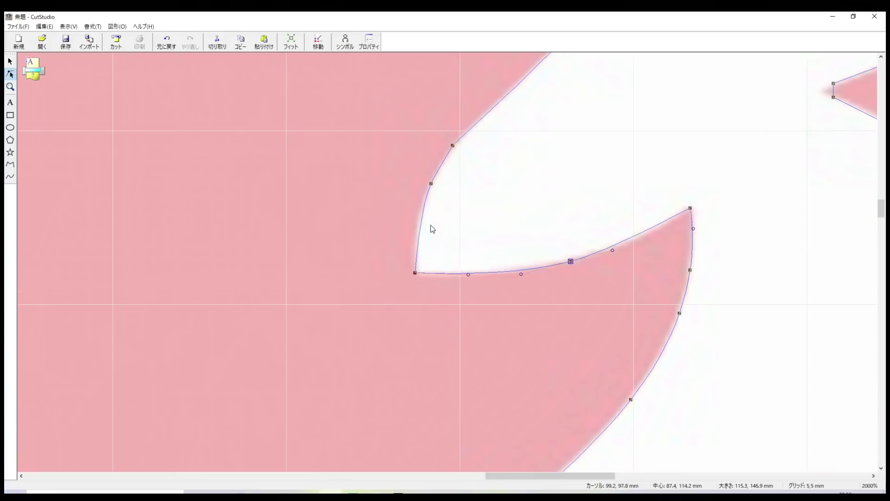
Check the remaining mane anchors against the image edge up close, including the upper lock's tip, and review the whole crest outline
scroll(409, 226, "up", 4)
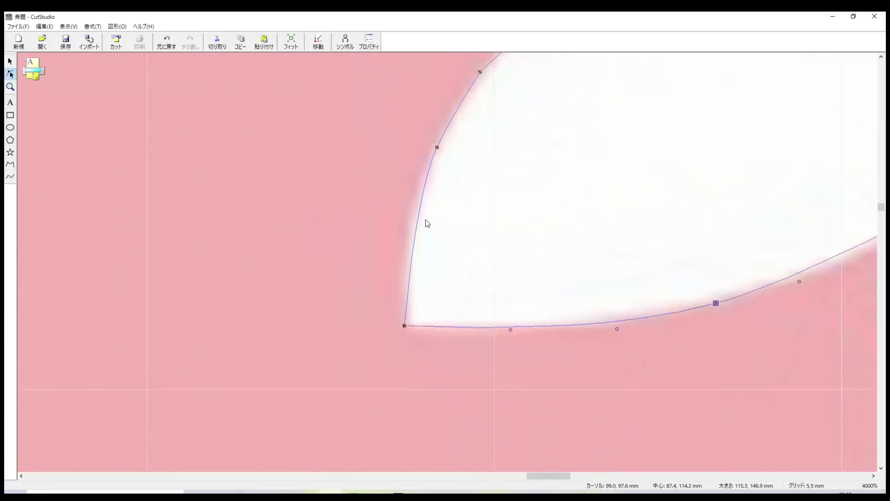
scroll(424, 223, "down", 5)
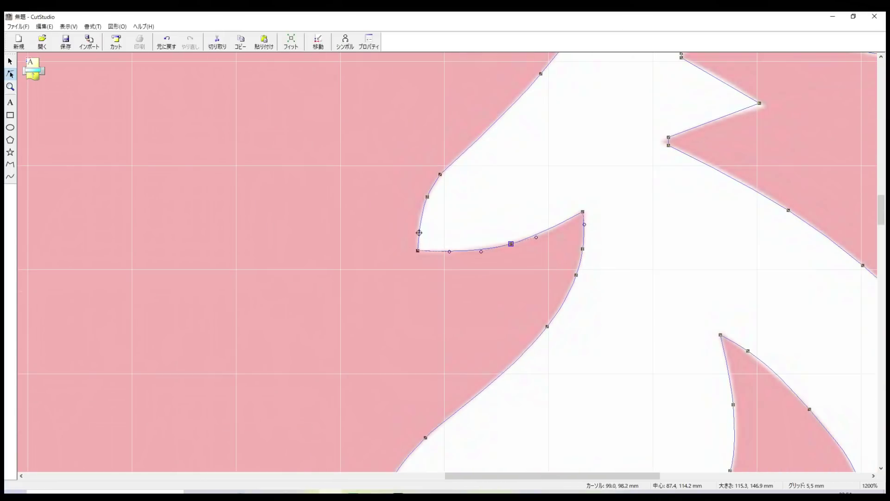
scroll(399, 242, "down", 2)
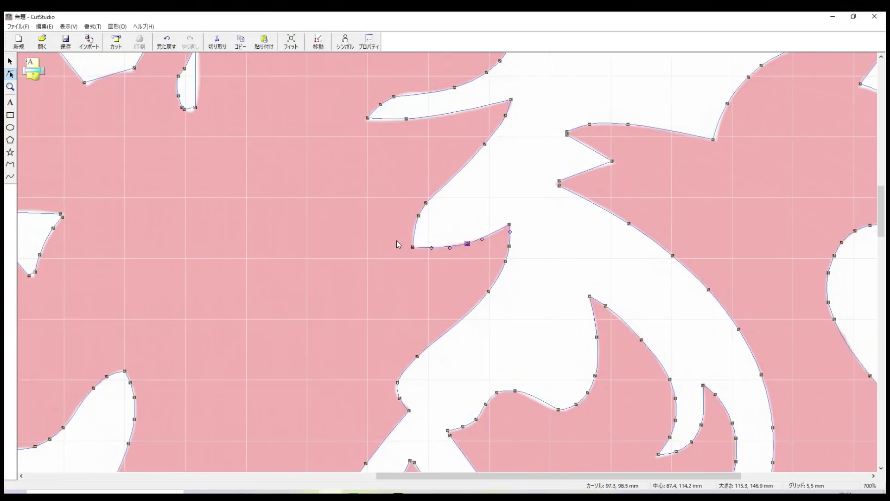
left_click(366, 118)
scroll(391, 186, "up", 1)
scroll(391, 185, "down", 1)
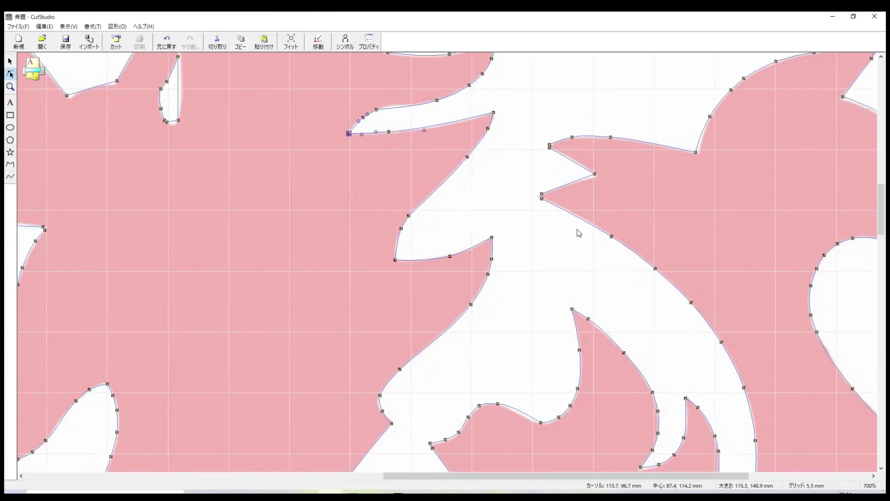
scroll(564, 217, "down", 2)
scroll(686, 325, "down", 2)
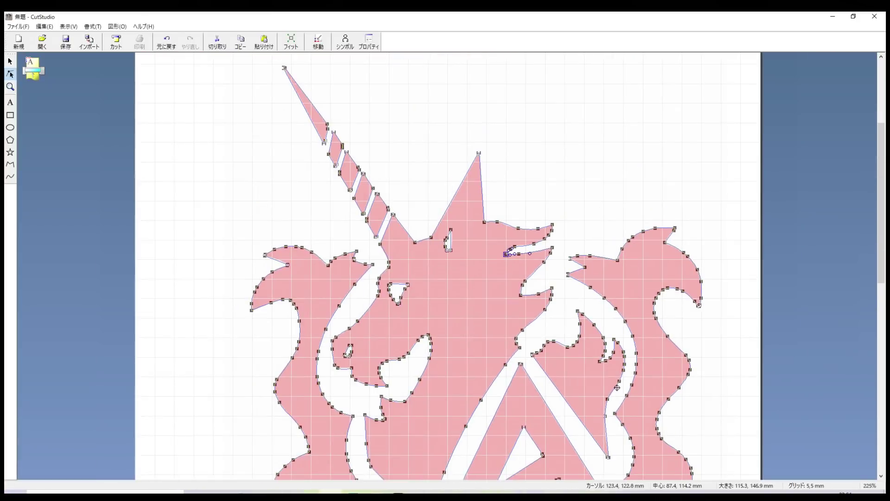
scroll(434, 229, "down", 1)
scroll(499, 369, "up", 1)
scroll(374, 235, "down", 2)
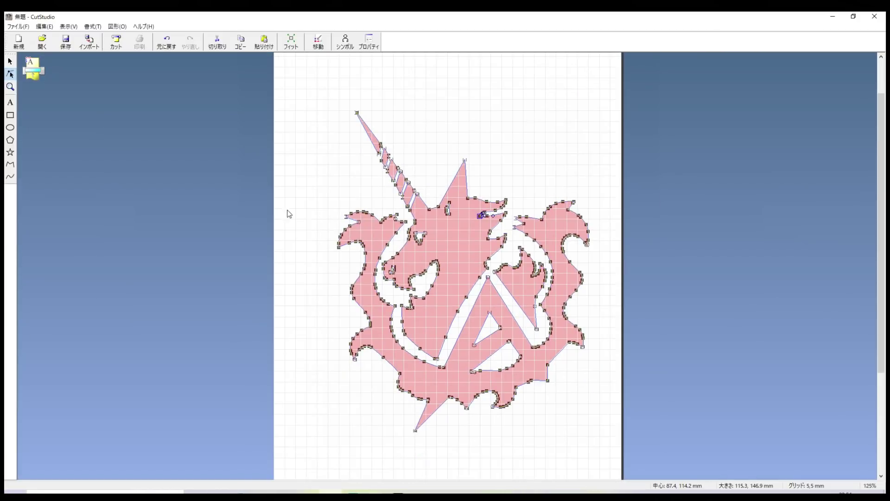
Select the unicorn outline as a whole object and move it off the page beside the image
left_click(10, 61)
scroll(525, 299, "down", 2)
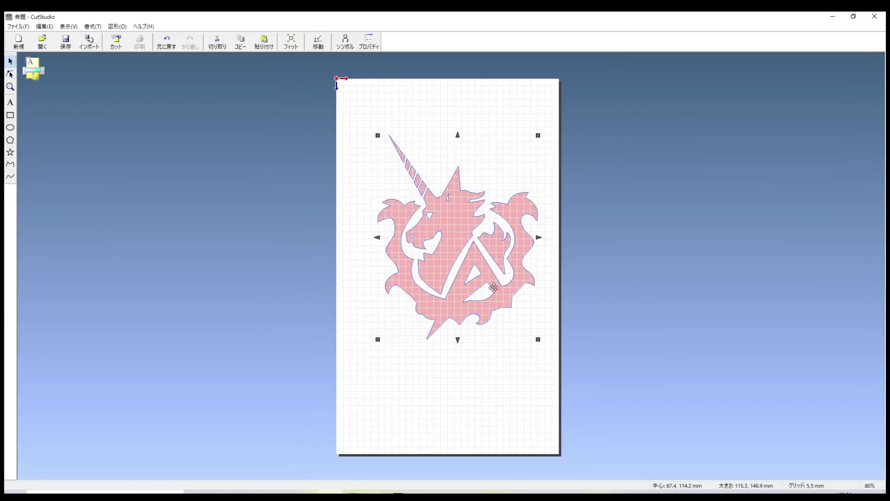
left_click(455, 211)
left_click_drag(448, 214, 656, 224)
Scale the unicorn image down to less than half its size and reposition it on the page
left_click(436, 248)
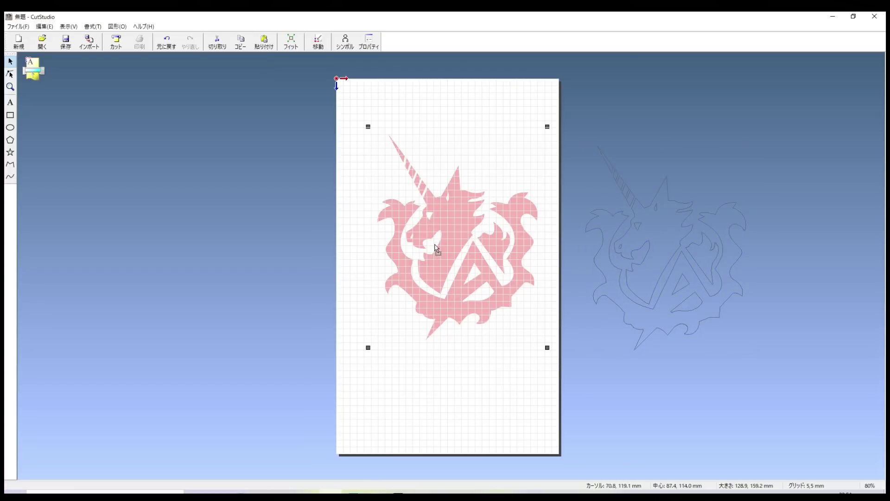
left_click_drag(548, 126, 430, 269)
left_click_drag(400, 324, 407, 222)
scroll(407, 222, "up", 3)
left_click_drag(359, 206, 430, 254)
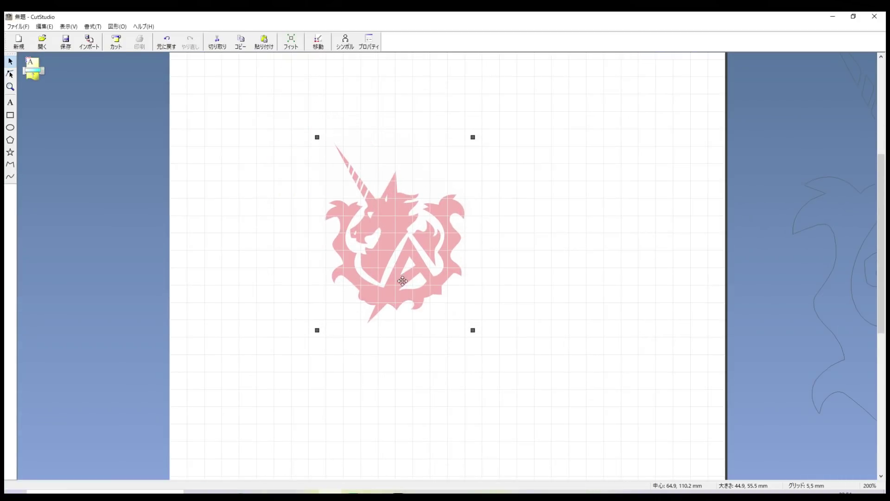
left_click_drag(473, 330, 509, 355)
Move the unicorn outline back onto the page, scale it down to about 53.2 × 63.3 mm and lay it over the reduced image
left_click(840, 269)
left_click_drag(842, 296, 367, 306)
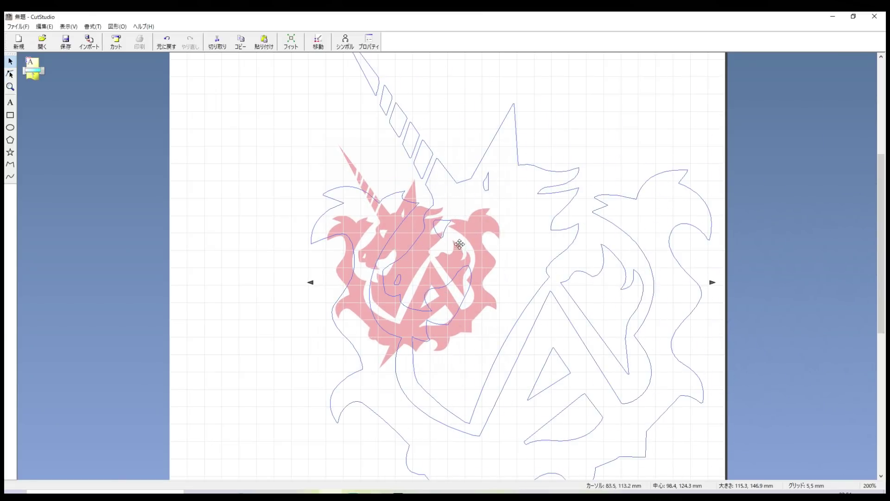
key("ctrl+minus")
left_click_drag(580, 138, 471, 278)
left_click_drag(440, 340, 447, 258)
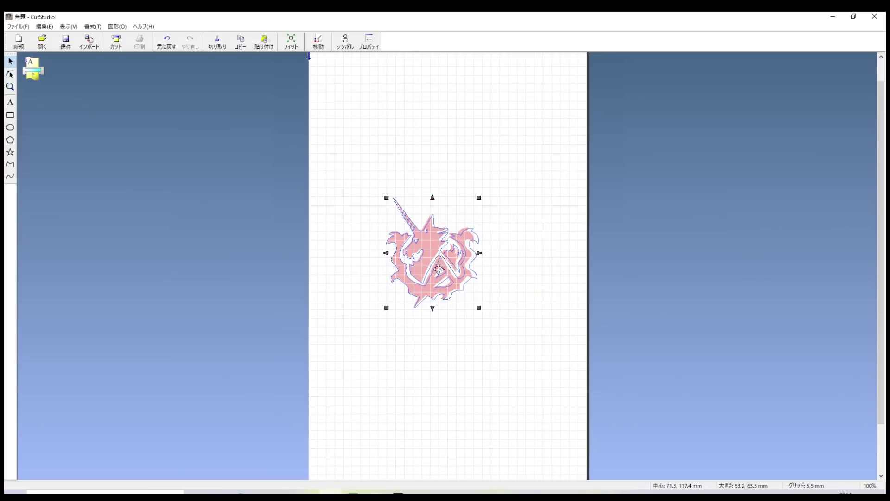
Narrow the unicorn outline from both sides to about 49.6 mm wide so it matches the image beneath
scroll(448, 260, "up", 3)
left_click_drag(526, 225, 513, 225)
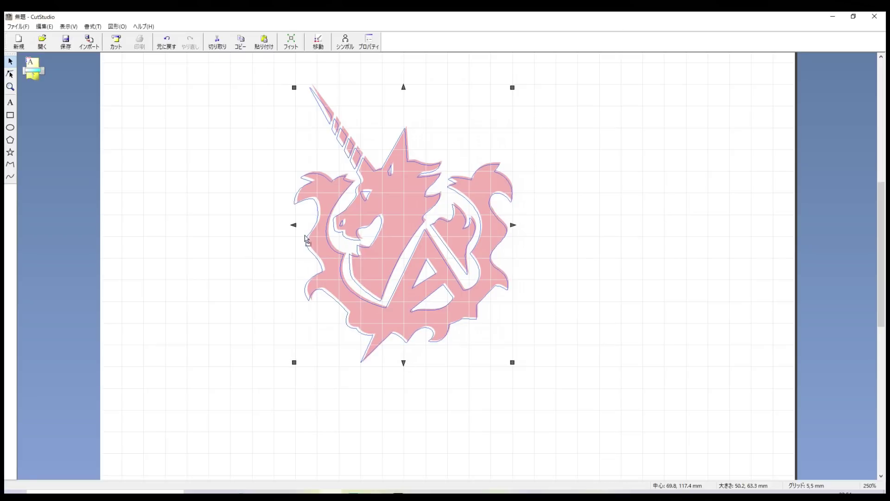
left_click_drag(294, 227, 297, 226)
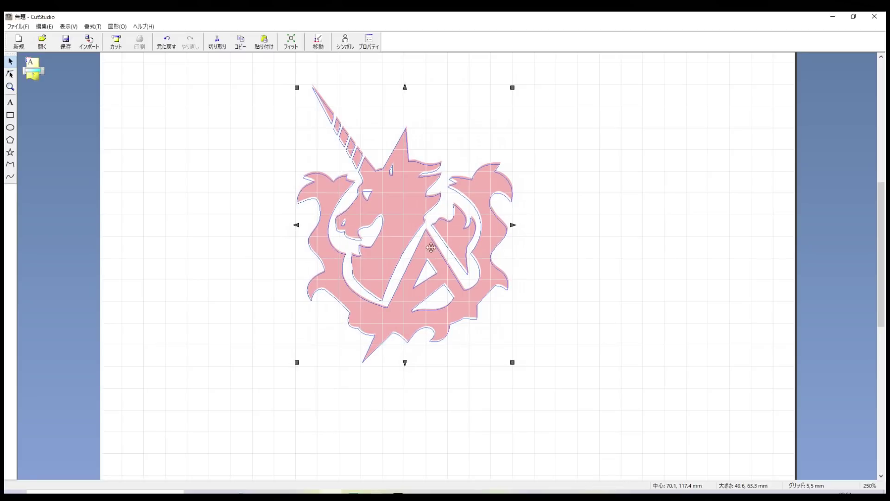
Import the ANAHEIM ELECTRONICS logo picture CgUgvqdUYAARLNb from the 180NewGundam folder
scroll(379, 183, "down", 1)
left_click(89, 43)
left_click(266, 119)
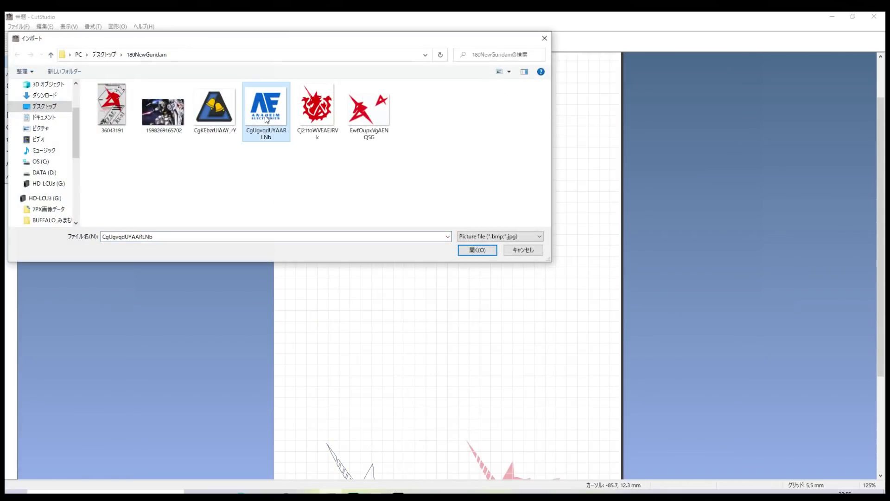
left_click(466, 247)
Scale the imported AE logo image down to about 131.9 × 120.4 mm and move it onto the upper part of the page
left_click_drag(621, 316, 503, 245)
scroll(590, 368, "down", 1)
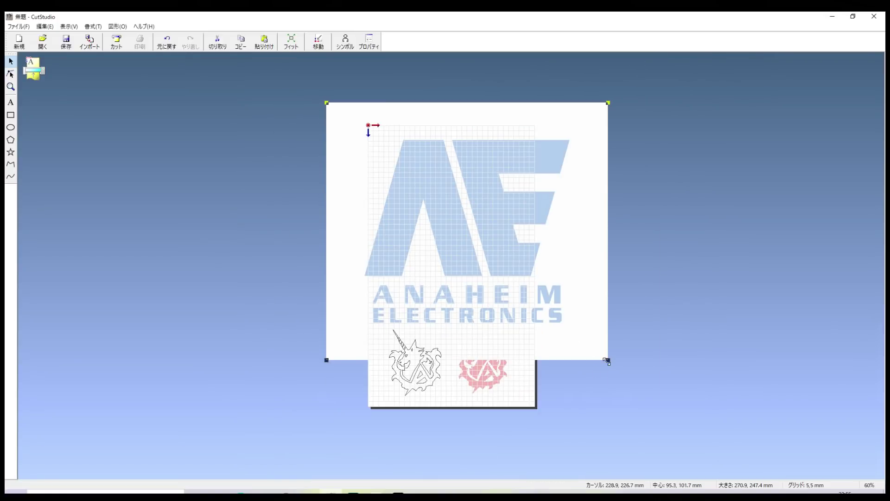
left_click_drag(607, 360, 463, 224)
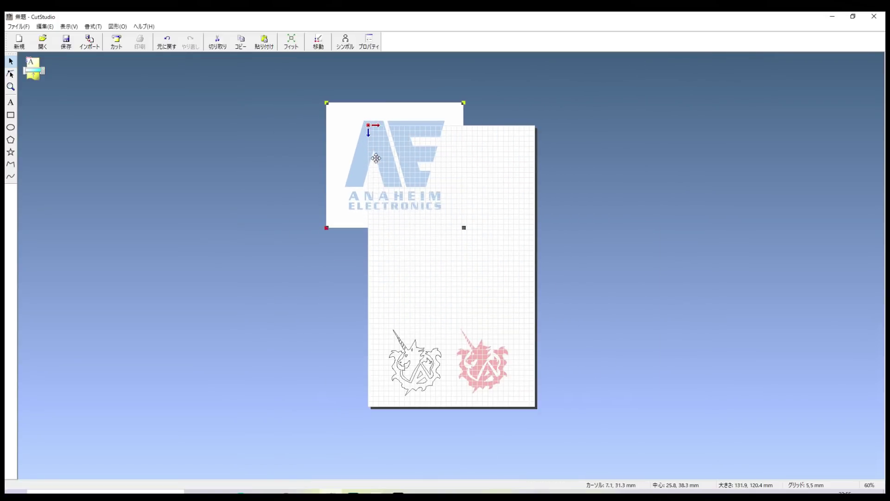
left_click_drag(375, 158, 429, 185)
Extract the contours of the AE logo image and accept the resulting outline
scroll(432, 187, "up", 2)
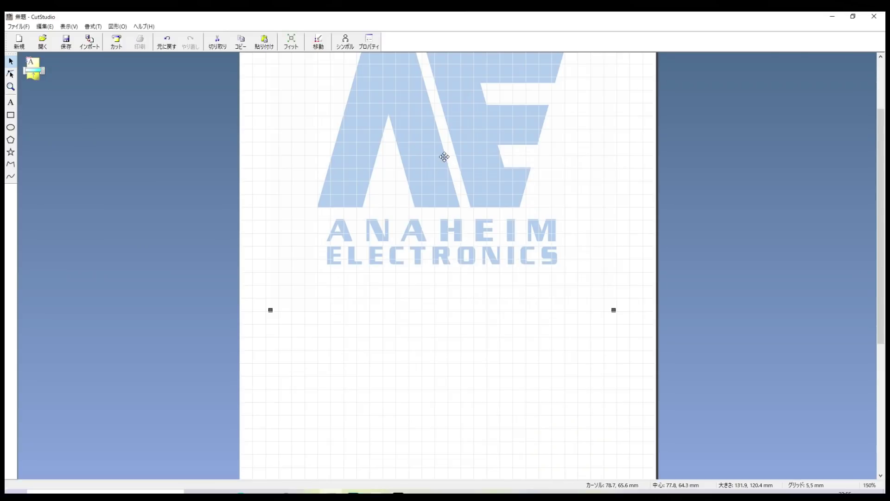
right_click(444, 157)
left_click(486, 197)
left_click(378, 284)
left_click(478, 349)
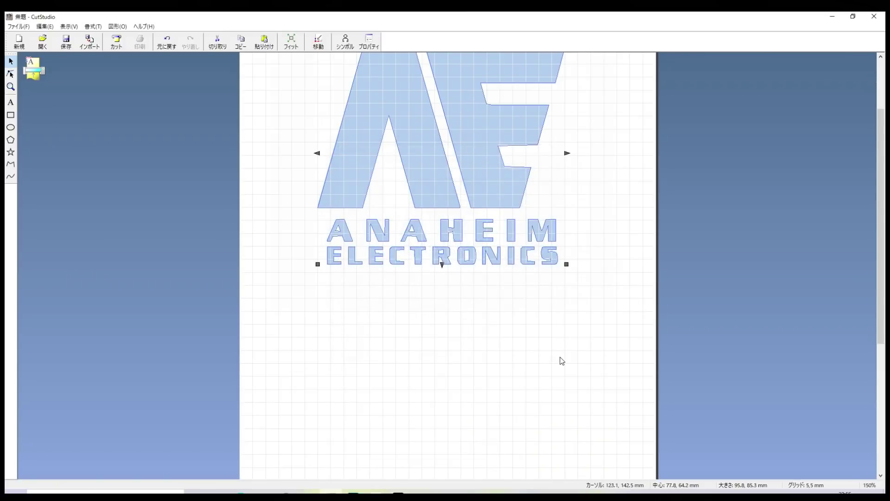
Inspect the traced AE lettering and scale the logo outline down to about 30.5 × 24.9 mm
scroll(508, 232, "up", 1)
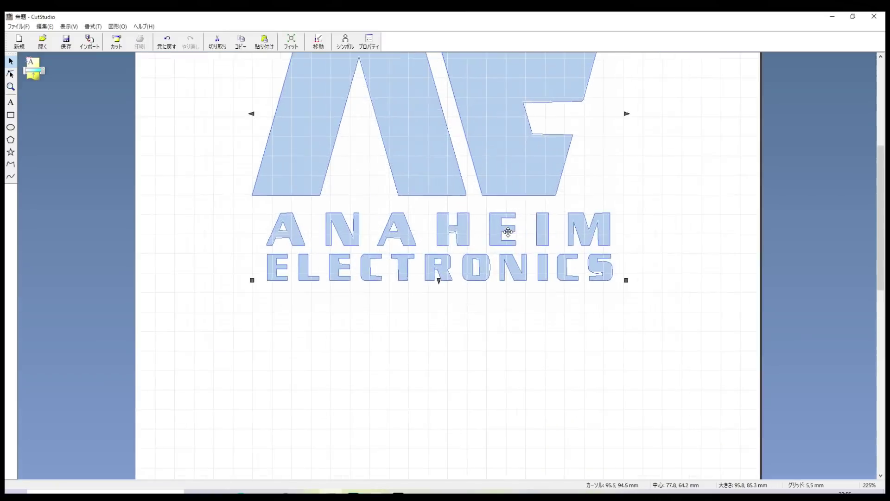
scroll(471, 255, "up", 2)
scroll(492, 292, "down", 3)
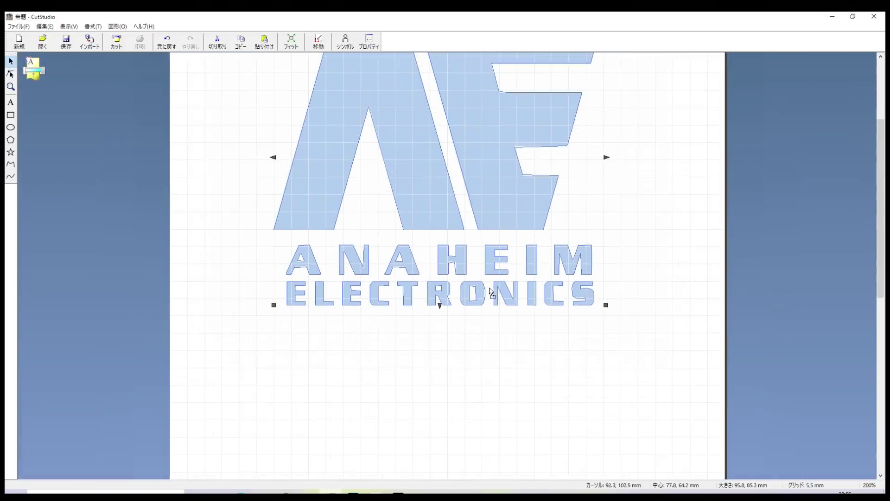
scroll(491, 293, "down", 3)
left_click_drag(499, 145, 431, 211)
scroll(443, 226, "down", 2)
scroll(443, 226, "up", 3)
scroll(443, 226, "up", 1)
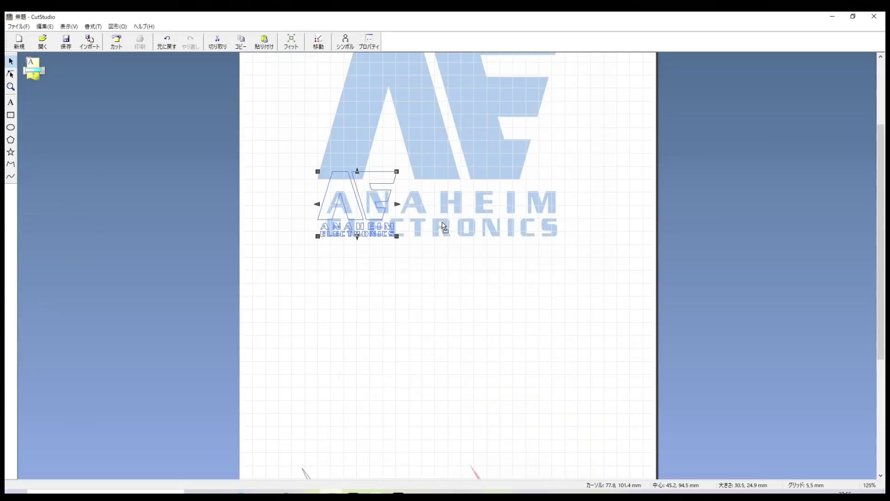
Move the AE logo image off the page and place the reduced logo outline near the page's upper left corner
left_click_drag(467, 129, 764, 190)
left_click(341, 191)
left_click_drag(342, 192, 283, 125)
left_click(736, 241)
scroll(495, 190, "down", 1)
left_click_drag(651, 207, 685, 241)
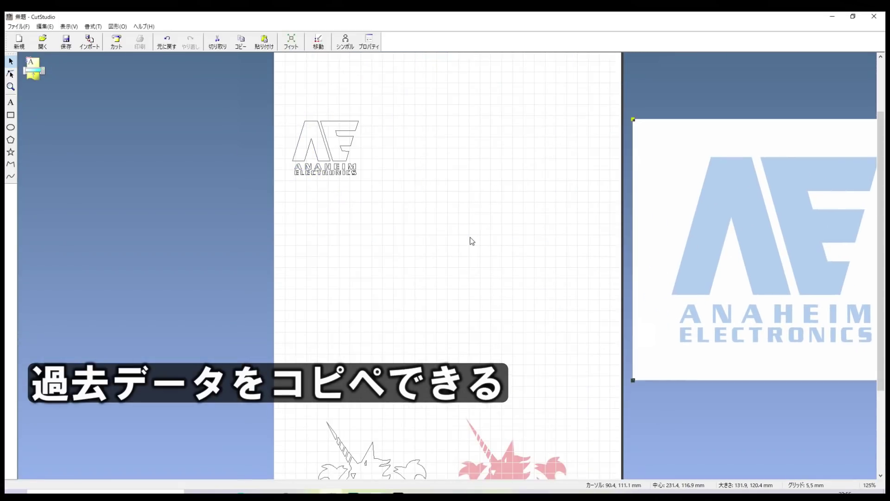
Minimize the drawing and open the earlier cut file 百式 from the STIKA folder on the desktop
left_click(832, 20)
double_click(21, 314)
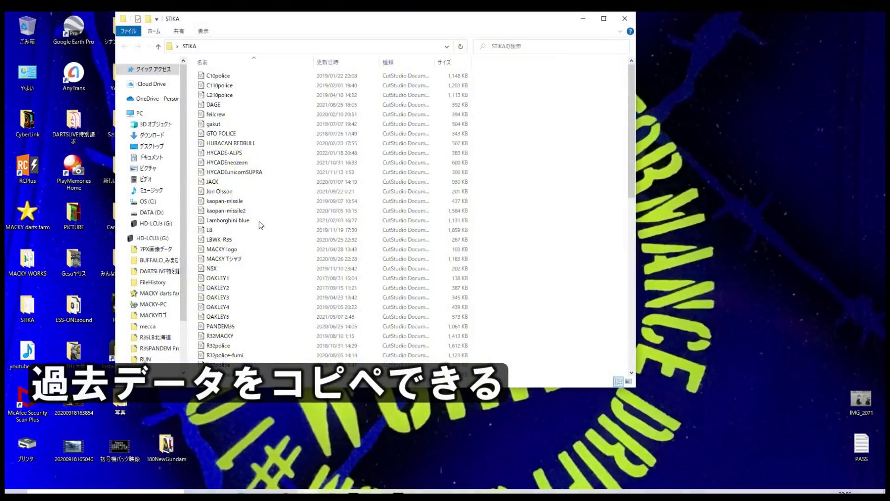
scroll(297, 299, "down", 10)
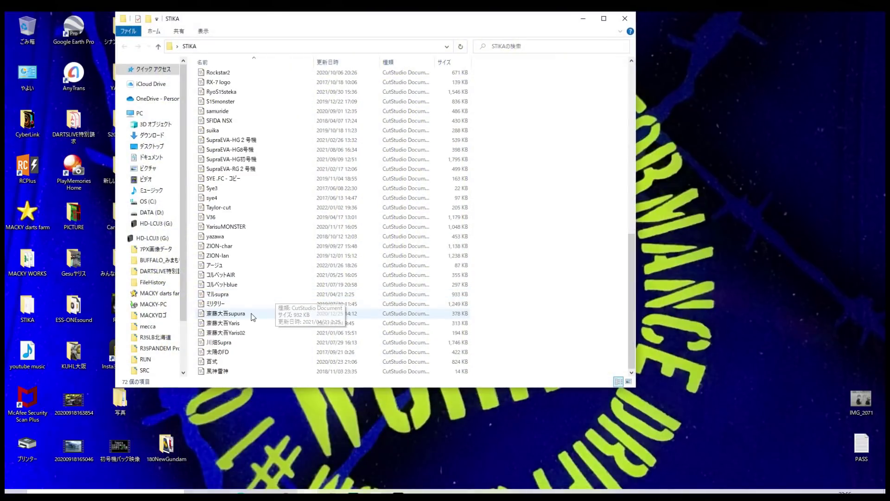
double_click(222, 360)
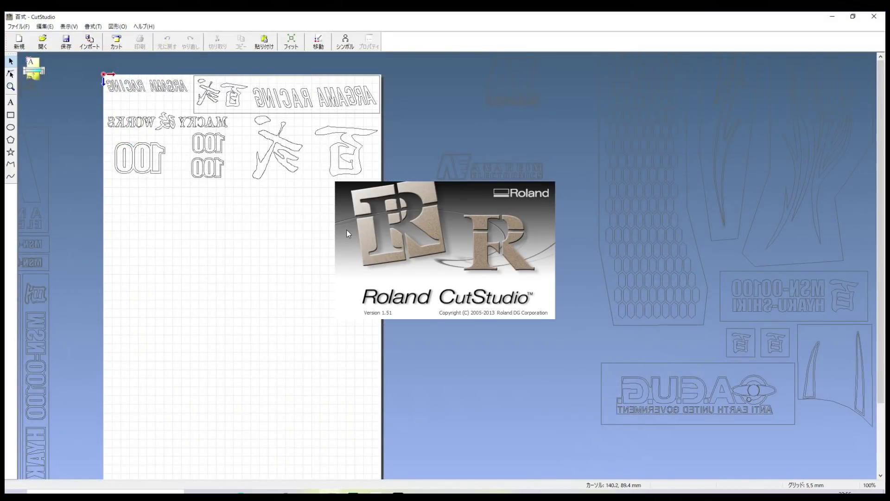
Move the outlined horizontal AE ANAHEIM ELECTRONICS logo from beside the page onto the empty page area and deselect it
scroll(528, 191, "down", 1)
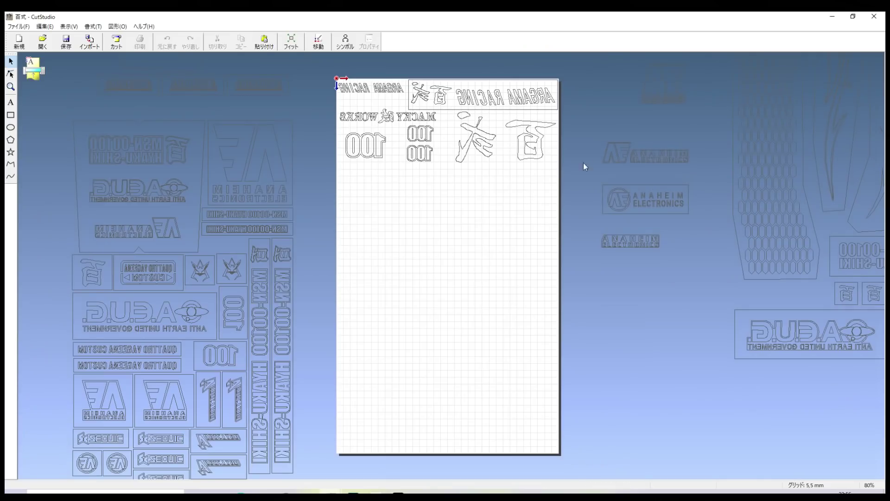
left_click(659, 160)
left_click_drag(661, 160, 475, 254)
scroll(478, 252, "up", 5)
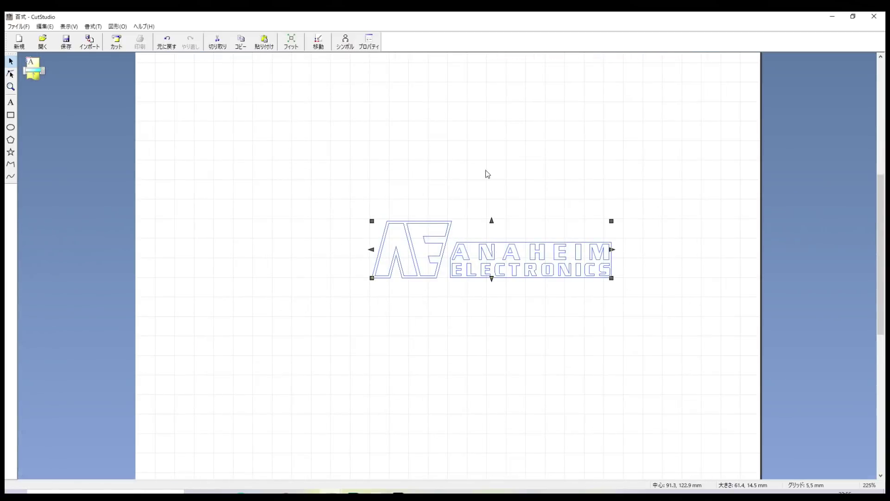
left_click(499, 359)
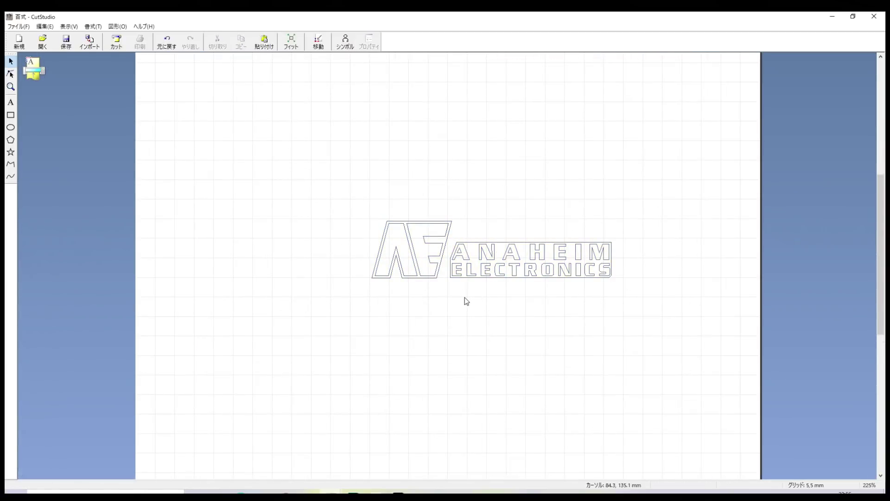
Copy the horizontal AE ANAHEIM ELECTRONICS logo and switch back to the 無題 drawing
scroll(465, 297, "down", 1)
left_click(488, 272)
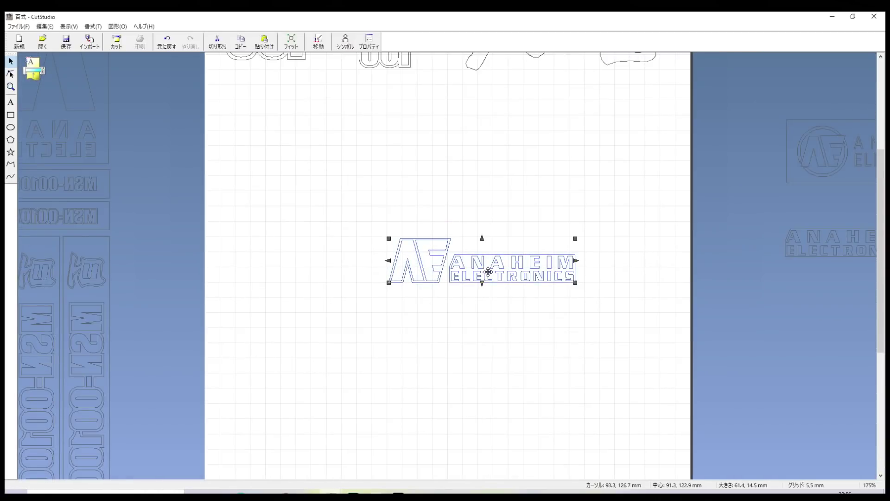
right_click(488, 272)
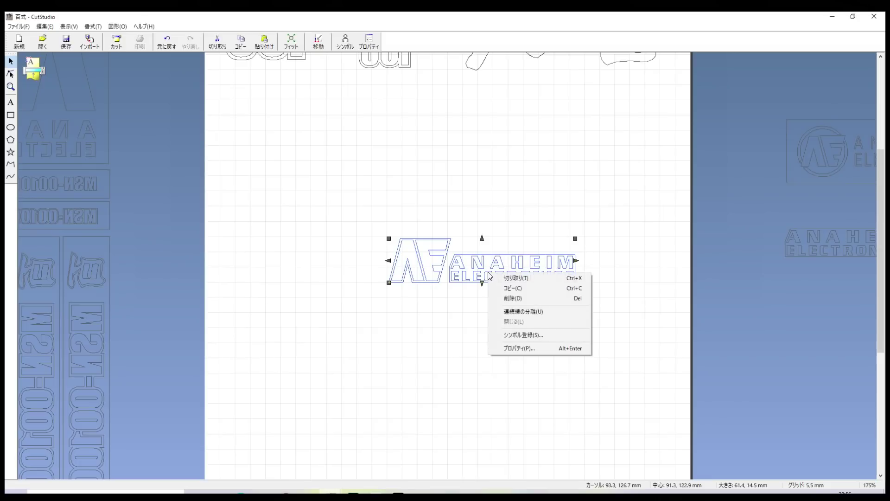
left_click(521, 291)
mouse_move(331, 493)
left_click(322, 459)
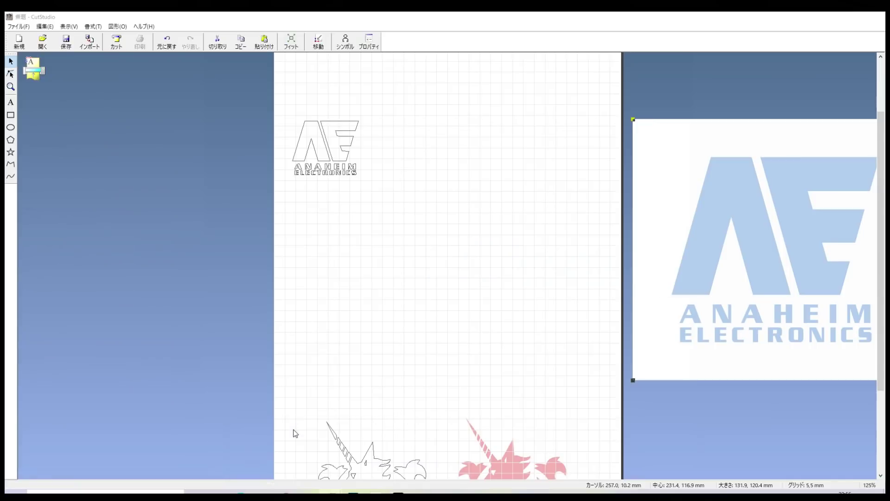
Paste the copied horizontal AE ANAHEIM ELECTRONICS logo and place it beside the traced stacked logo near the page's upper edge
right_click(371, 252)
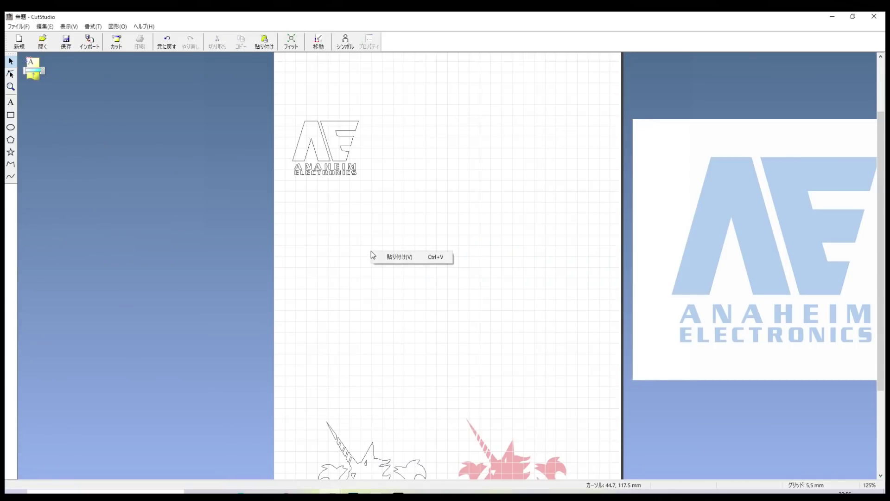
left_click(397, 257)
left_click(538, 297)
left_click(443, 276)
left_click_drag(443, 276, 459, 158)
left_click(469, 187)
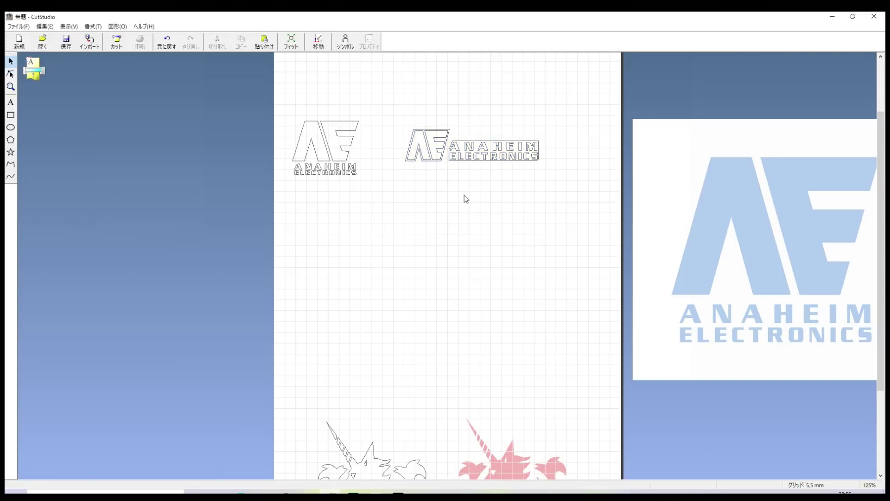
Separate the pasted horizontal logo's combined polyline into individual outlines and deselect them
scroll(487, 135, "up", 2)
left_click(495, 175)
right_click(494, 171)
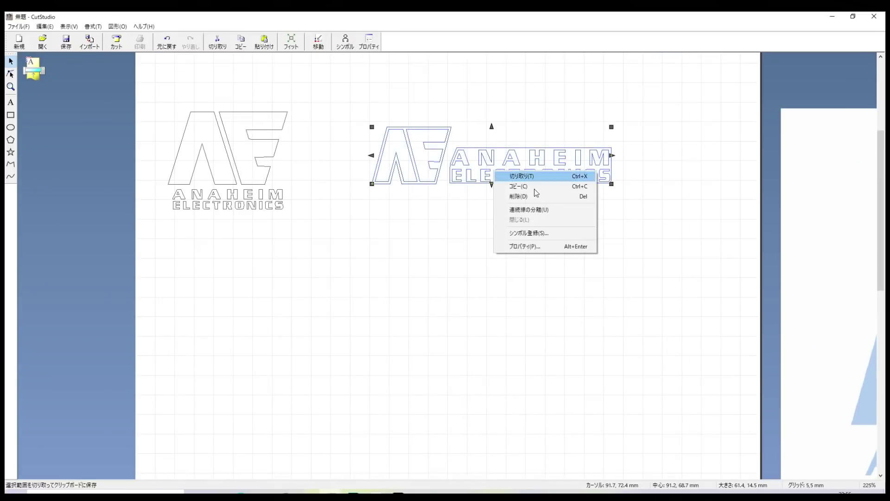
left_click(539, 209)
left_click(533, 222)
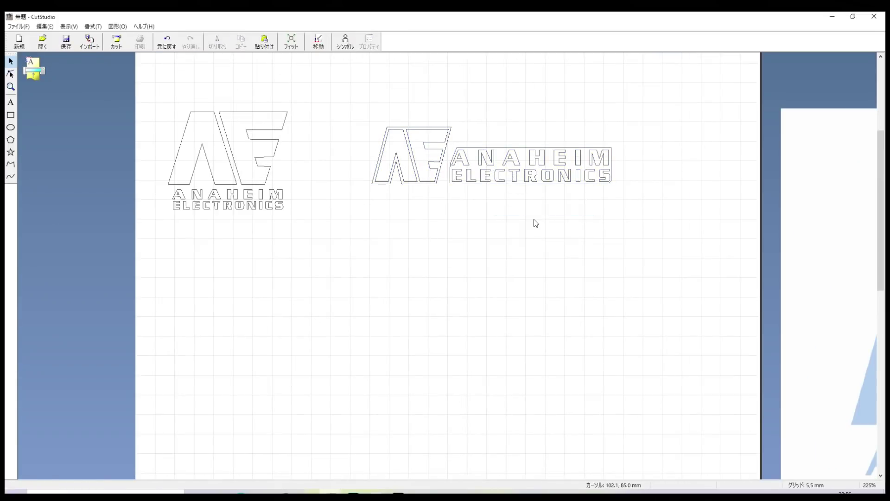
Merge the outlines of the AE mark into one polyline and move it directly above the ANAHEIM ELECTRONICS lettering
left_click_drag(356, 100, 460, 209)
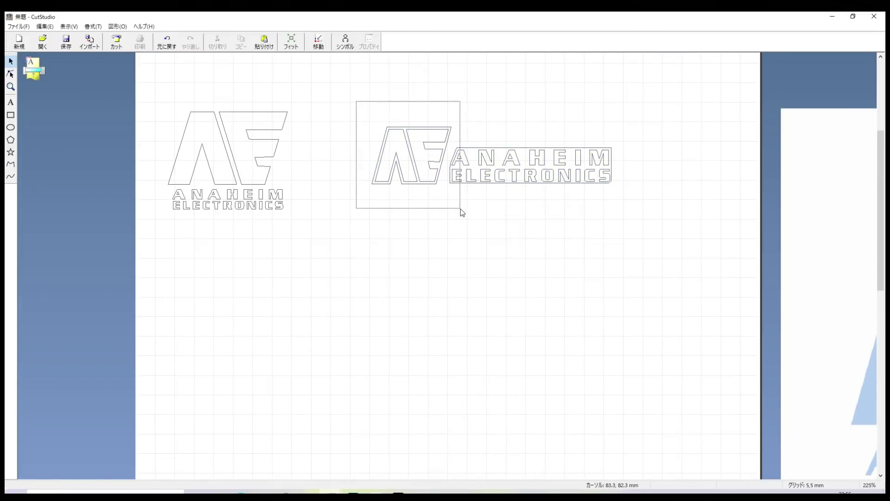
right_click(423, 163)
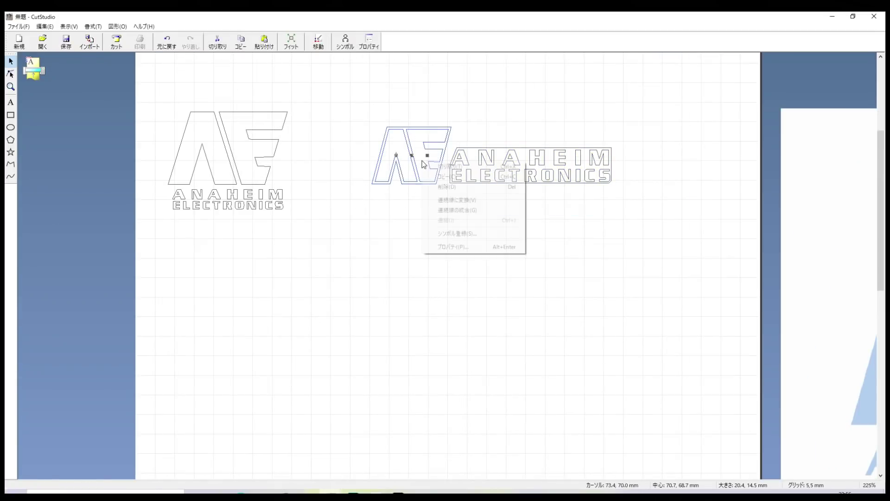
left_click(477, 211)
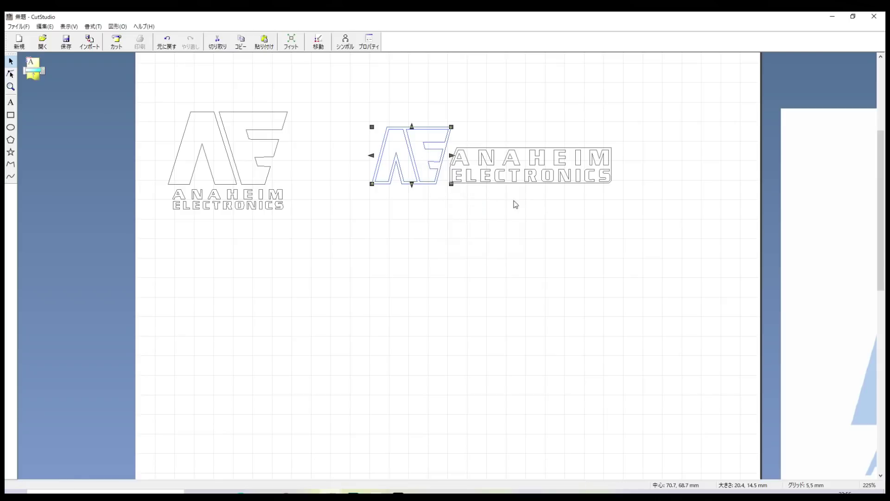
left_click(391, 167)
left_click_drag(391, 167, 470, 126)
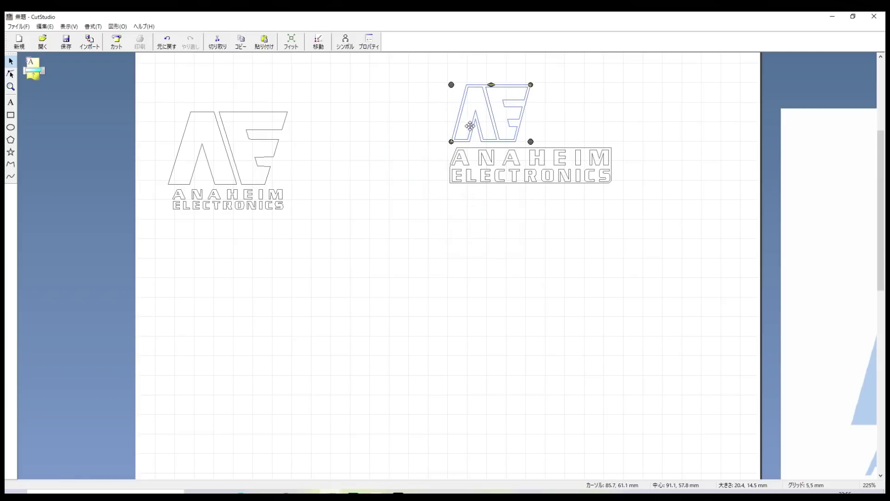
Merge all outlines of the framed ANAHEIM ELECTRONICS lettering into one polyline
left_click_drag(628, 144, 449, 204)
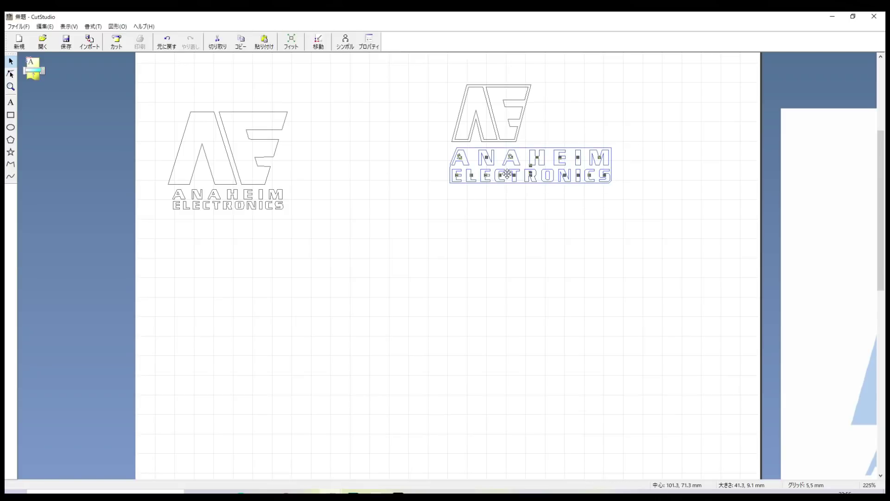
right_click(539, 168)
left_click(580, 210)
Narrow the framed lettering to about 16.9 mm wide under the AE mark, reduce its height, and deselect it
scroll(497, 146, "up", 2)
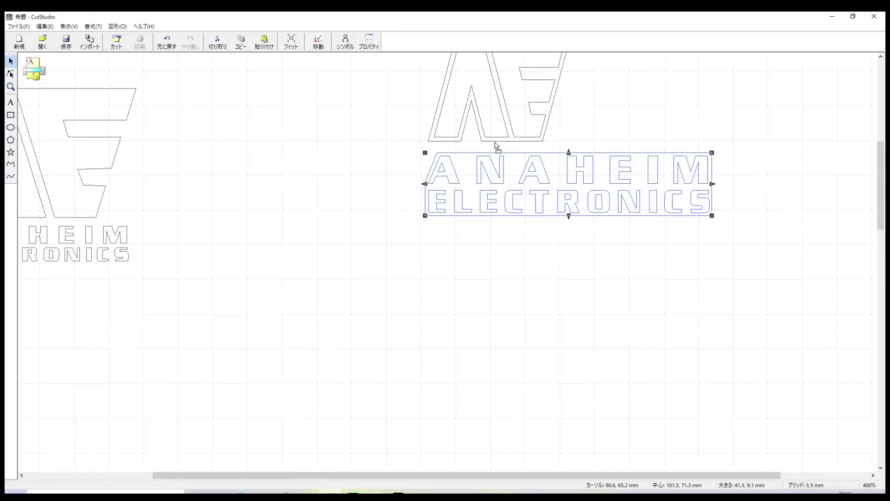
left_click_drag(714, 184, 542, 187)
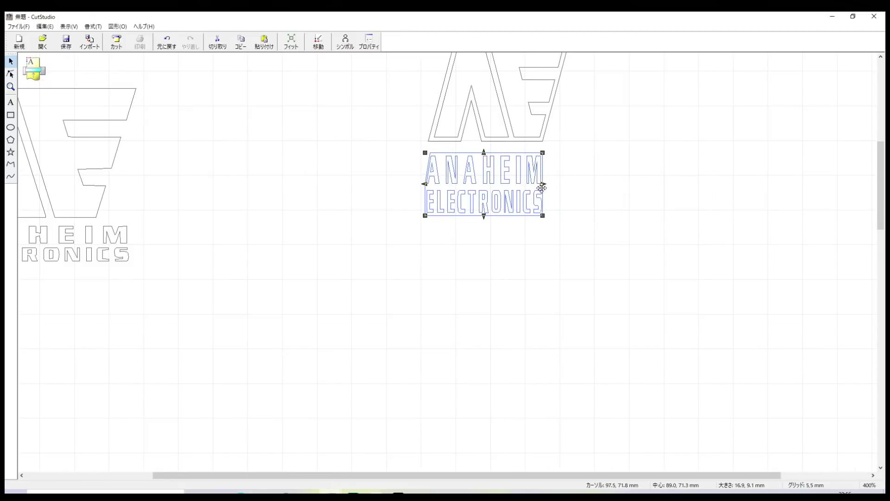
left_click_drag(486, 222, 495, 177)
scroll(328, 205, "down", 2)
left_click(443, 238)
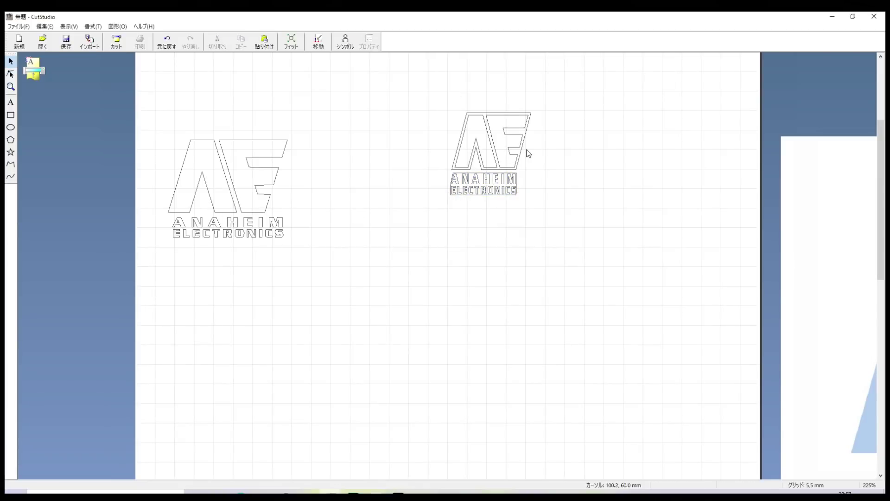
Move the AE mark and its resized lettering closer to the traced logo, keeping them stacked, and deselect them
left_click(475, 139)
left_click_drag(475, 139, 364, 183)
left_click(467, 189)
left_click_drag(468, 188, 355, 234)
left_click(486, 239)
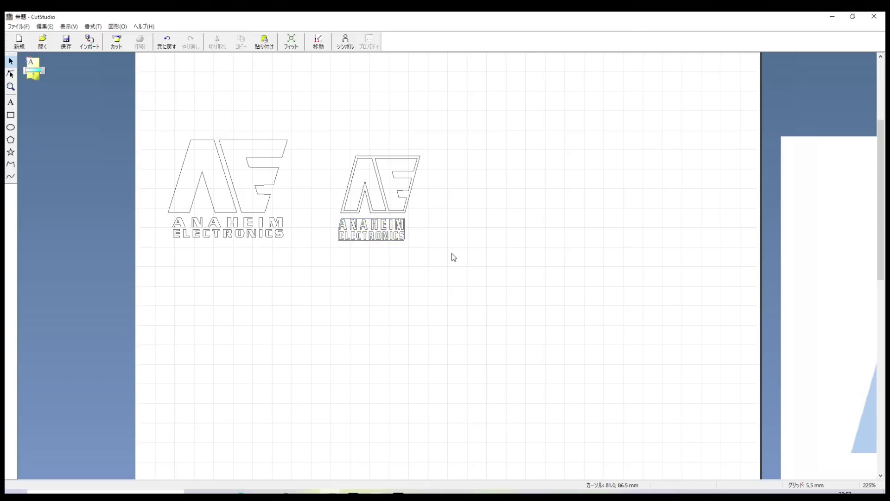
scroll(447, 270, "down", 5)
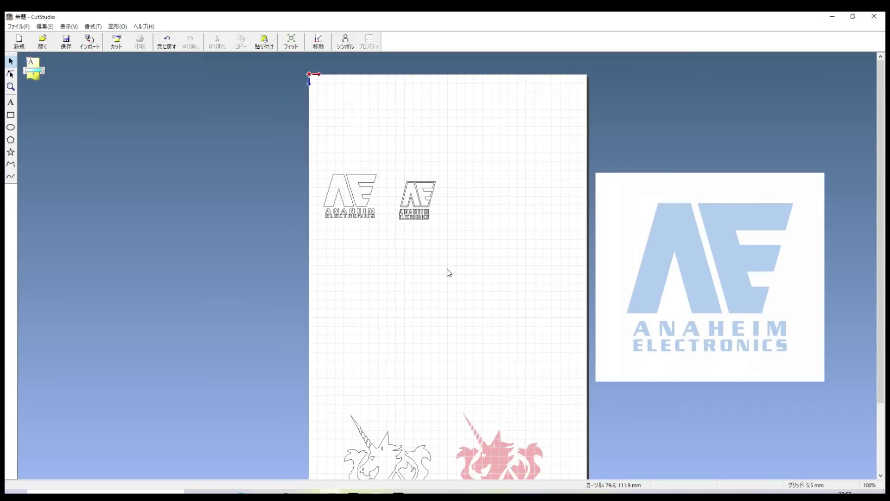
Examine the 180newGANDAM cut layout, including the bonnet, front fender and duck tail sections with their reused logos
scroll(446, 276, "up", 2)
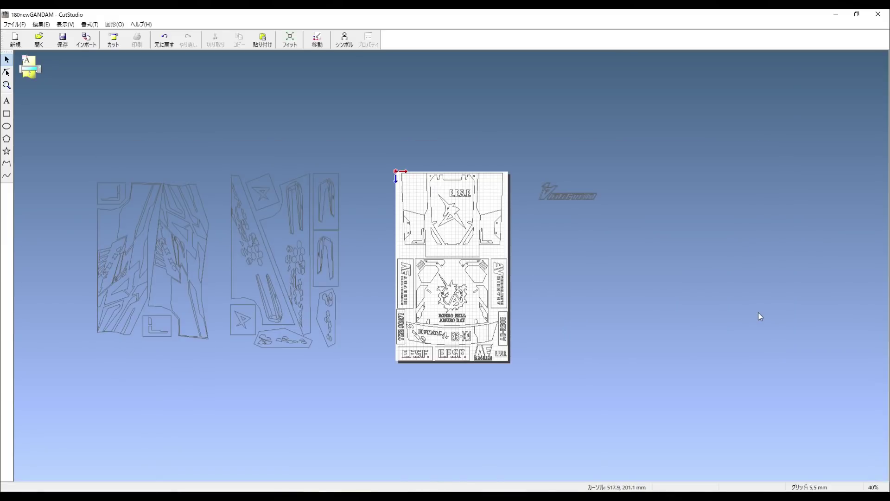
scroll(452, 243, "up", 4)
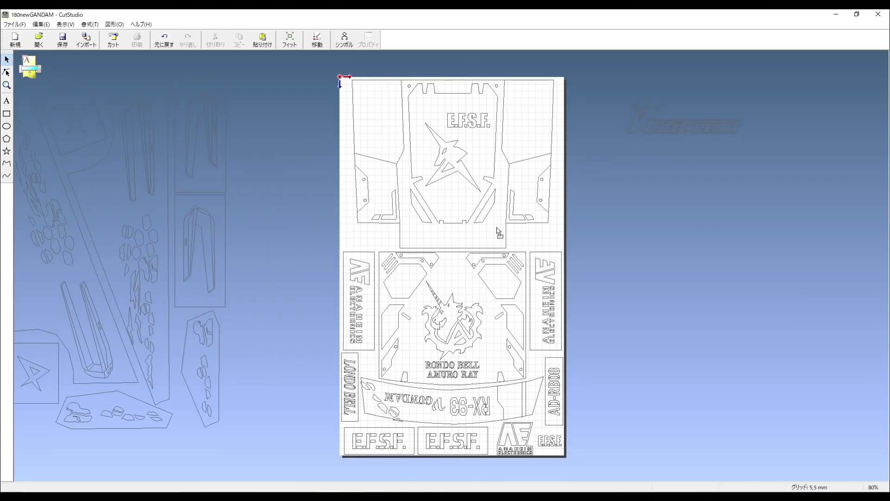
scroll(514, 134, "down", 1)
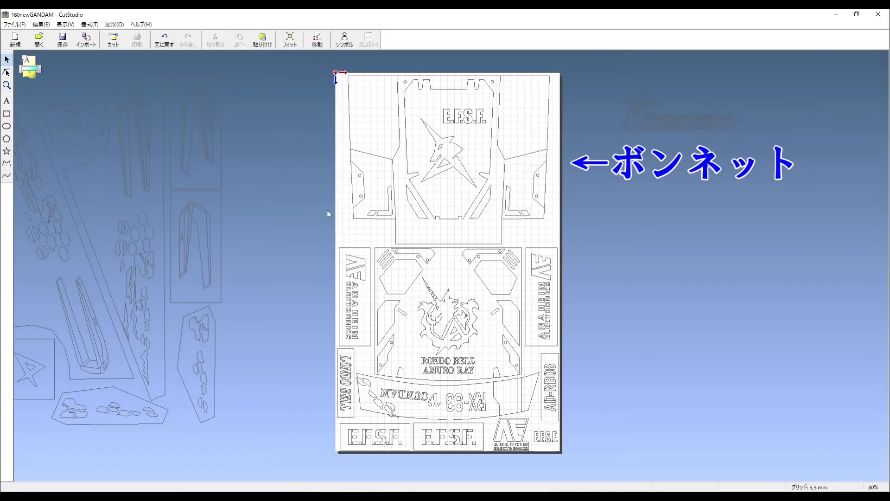
scroll(487, 193, "up", 2)
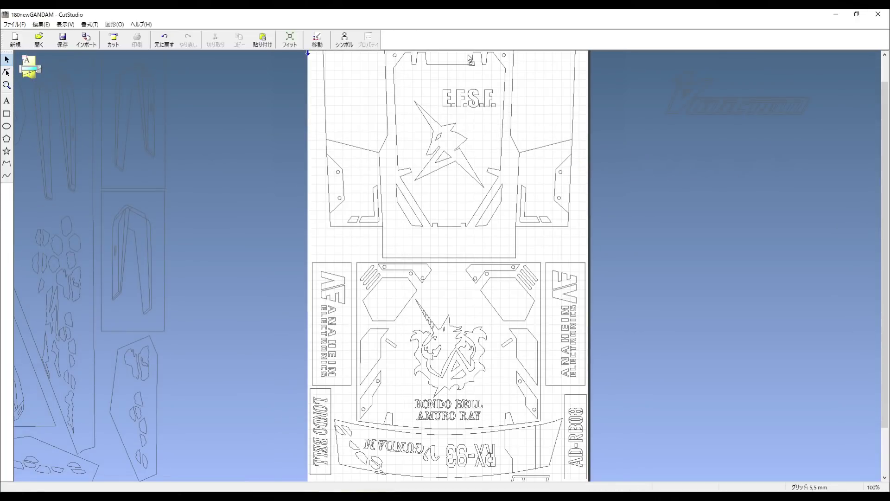
scroll(571, 177, "down", 2)
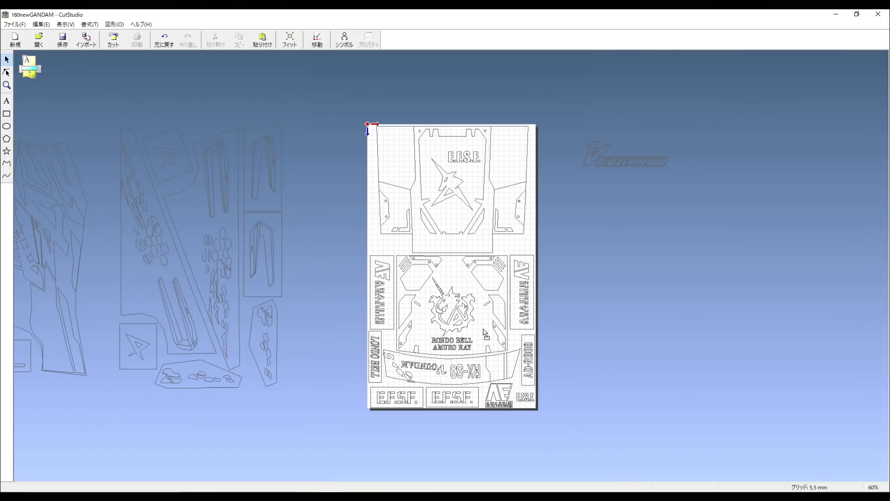
scroll(500, 330, "up", 2)
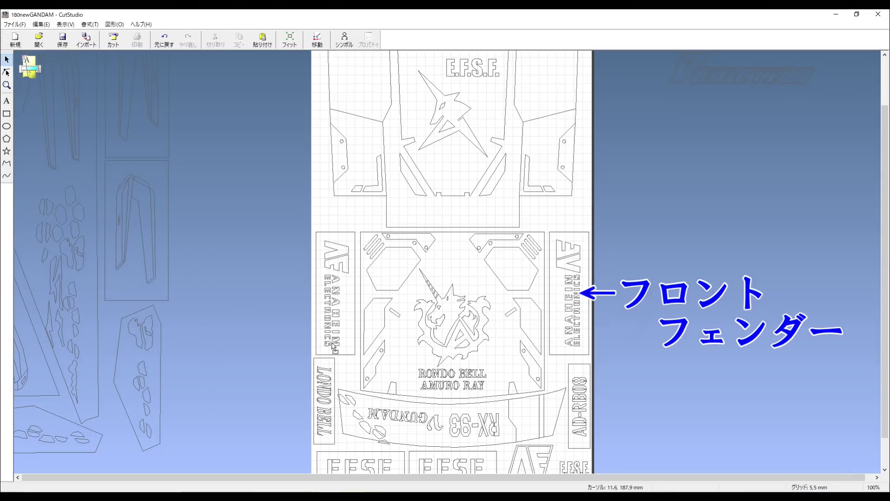
scroll(325, 349, "up", 4)
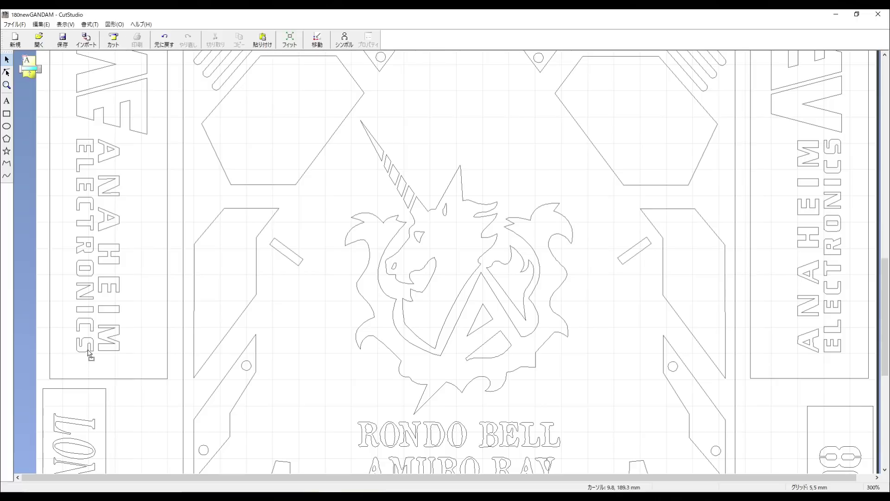
scroll(135, 304, "down", 1)
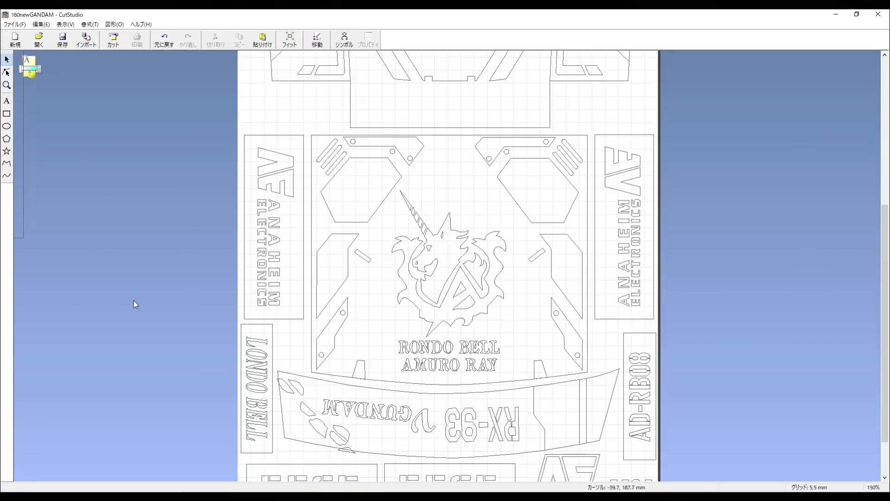
scroll(297, 408, "up", 1)
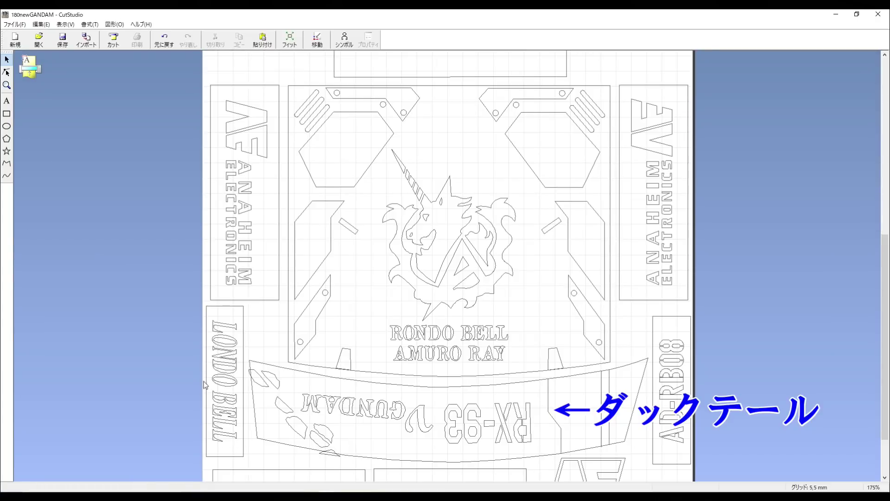
scroll(720, 377, "down", 1)
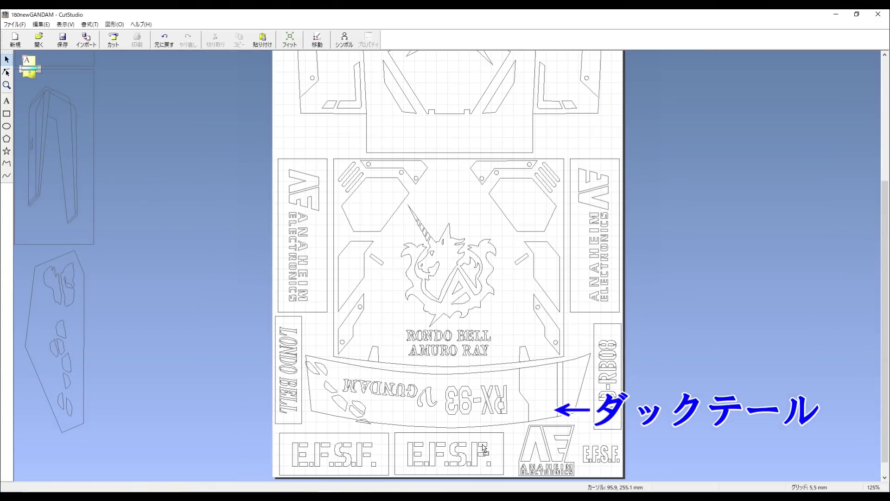